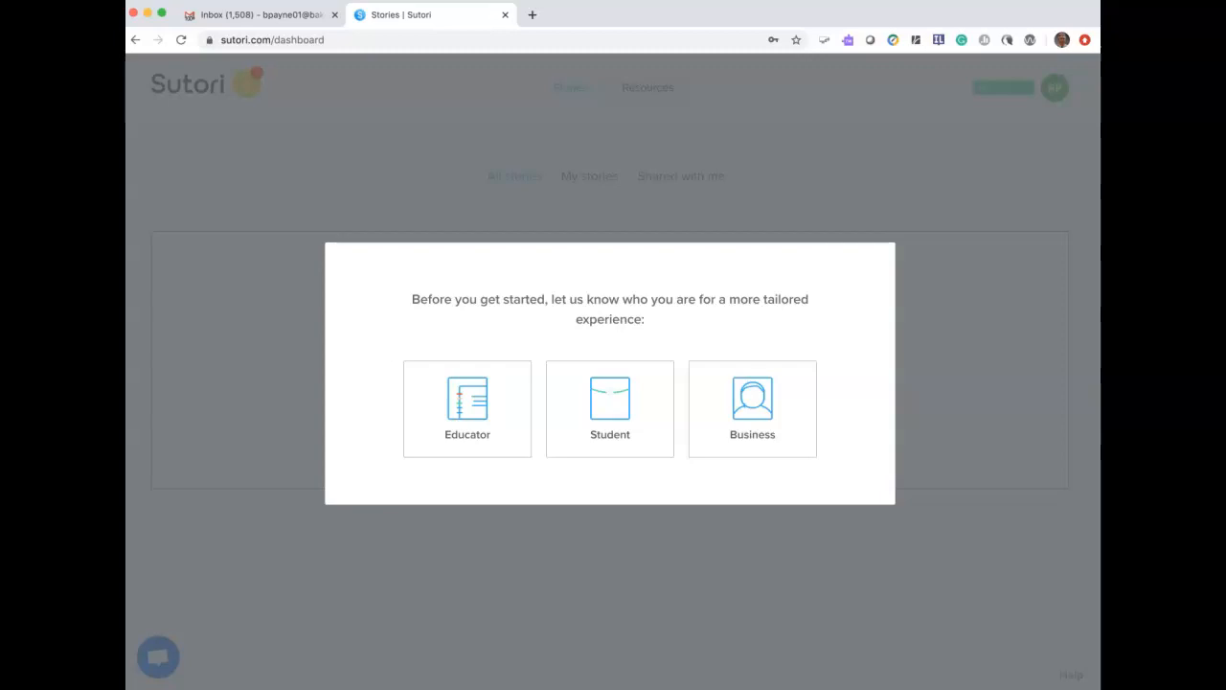
Choose the Educator role for the account and dismiss the dashboard's welcome message
click(928, 457)
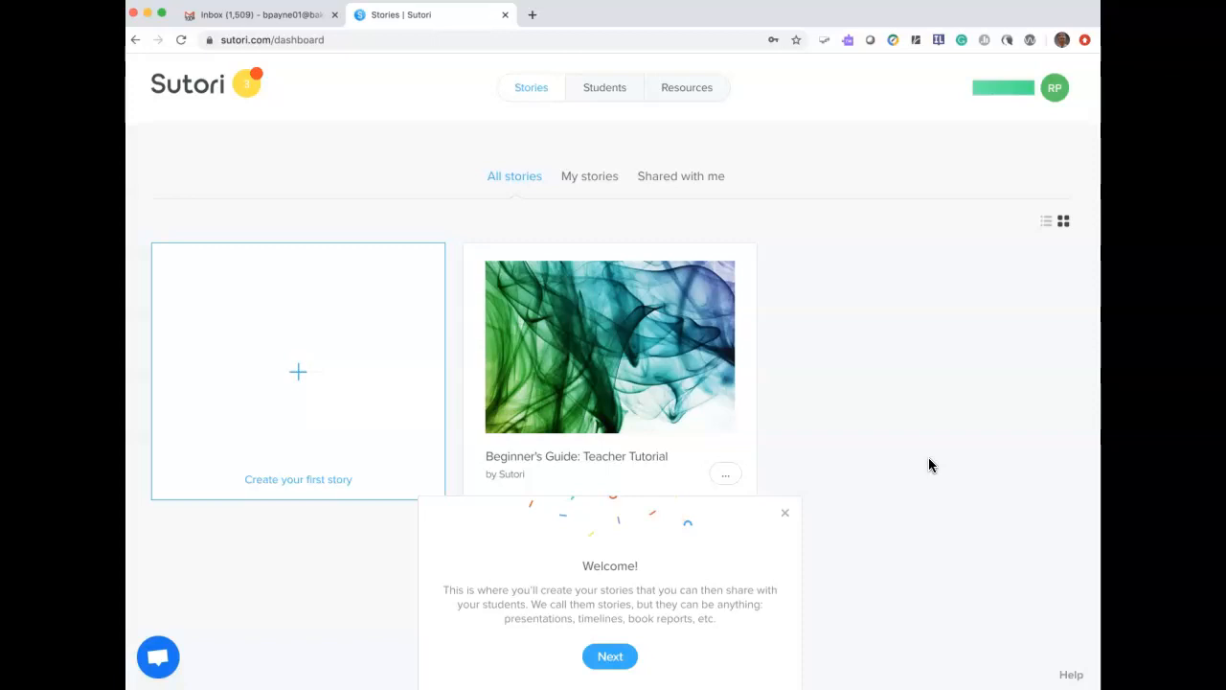
click(786, 516)
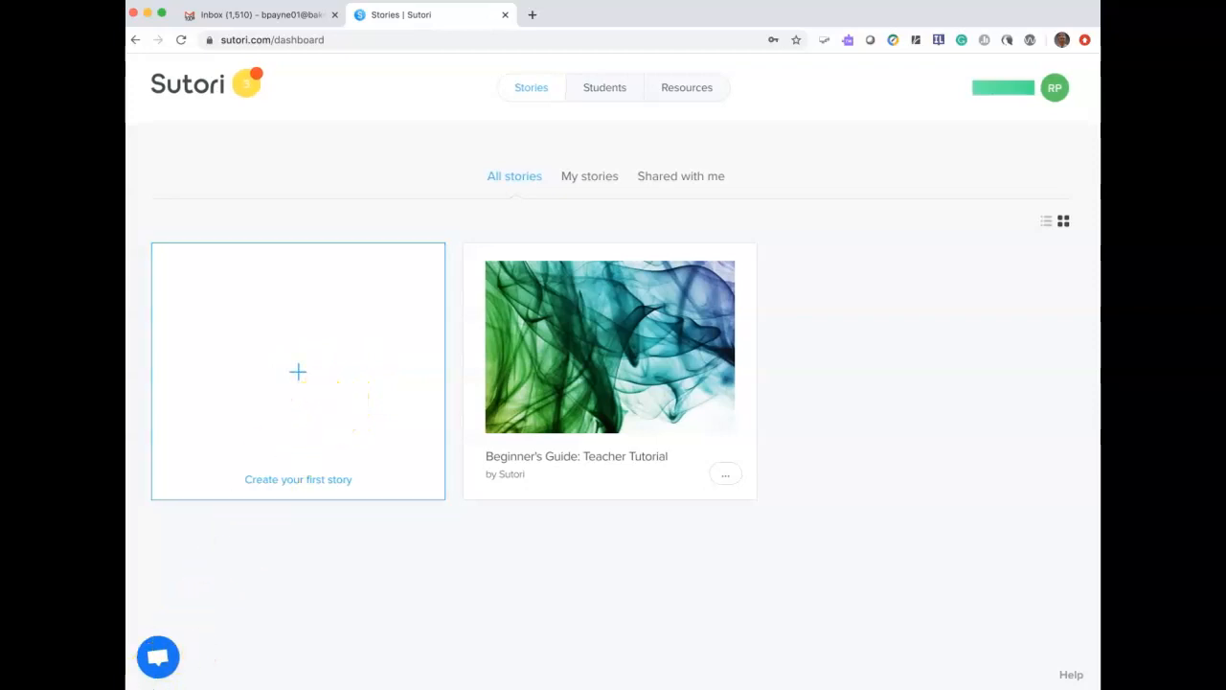
Create a new story from the Blank template after browsing the activity templates, and dismiss the walkthrough offer
click(299, 376)
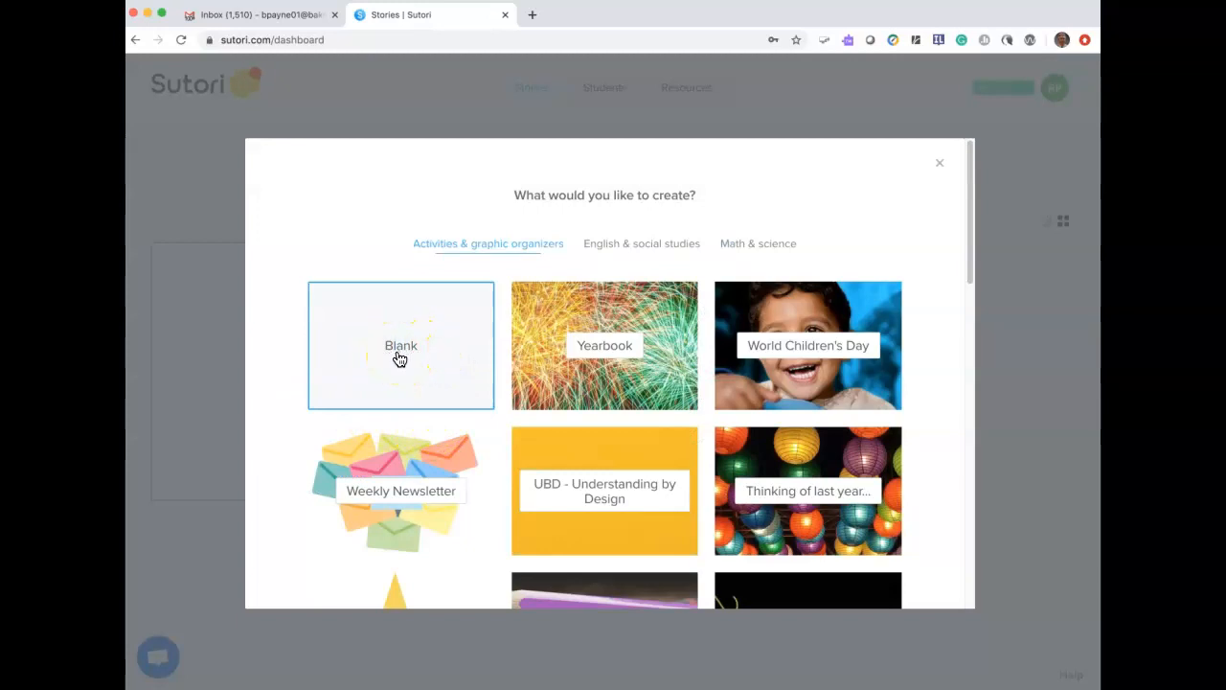
scroll(738, 509, down, 5)
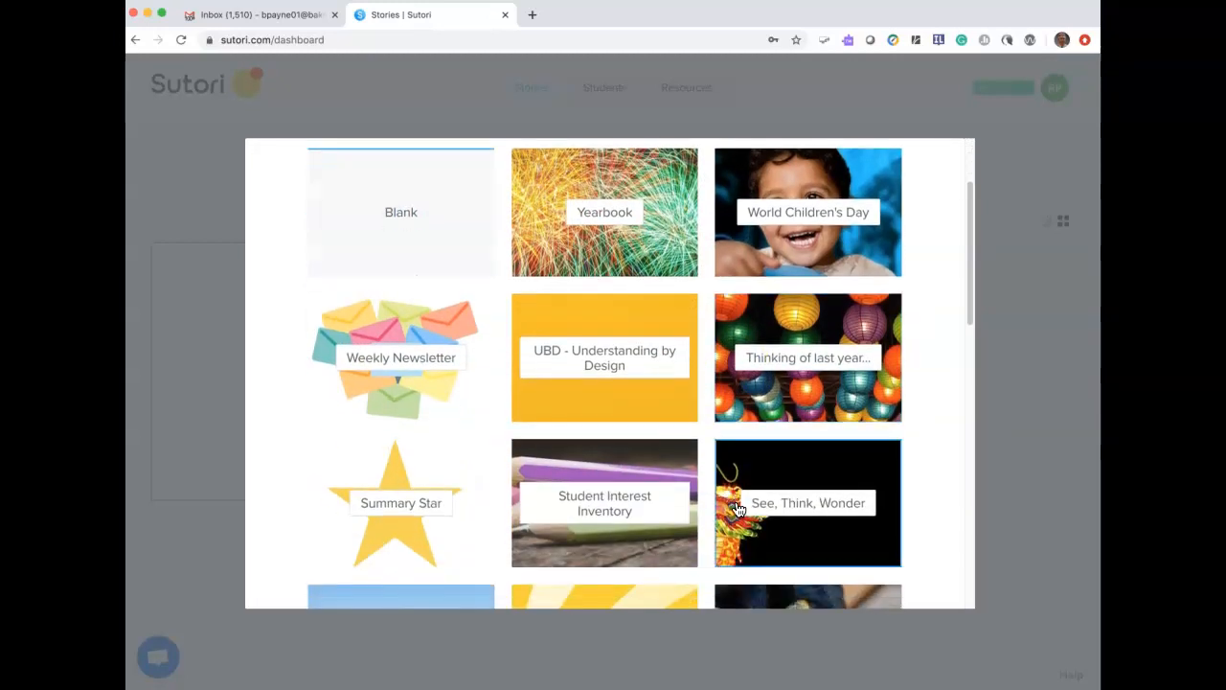
scroll(738, 508, down, 10)
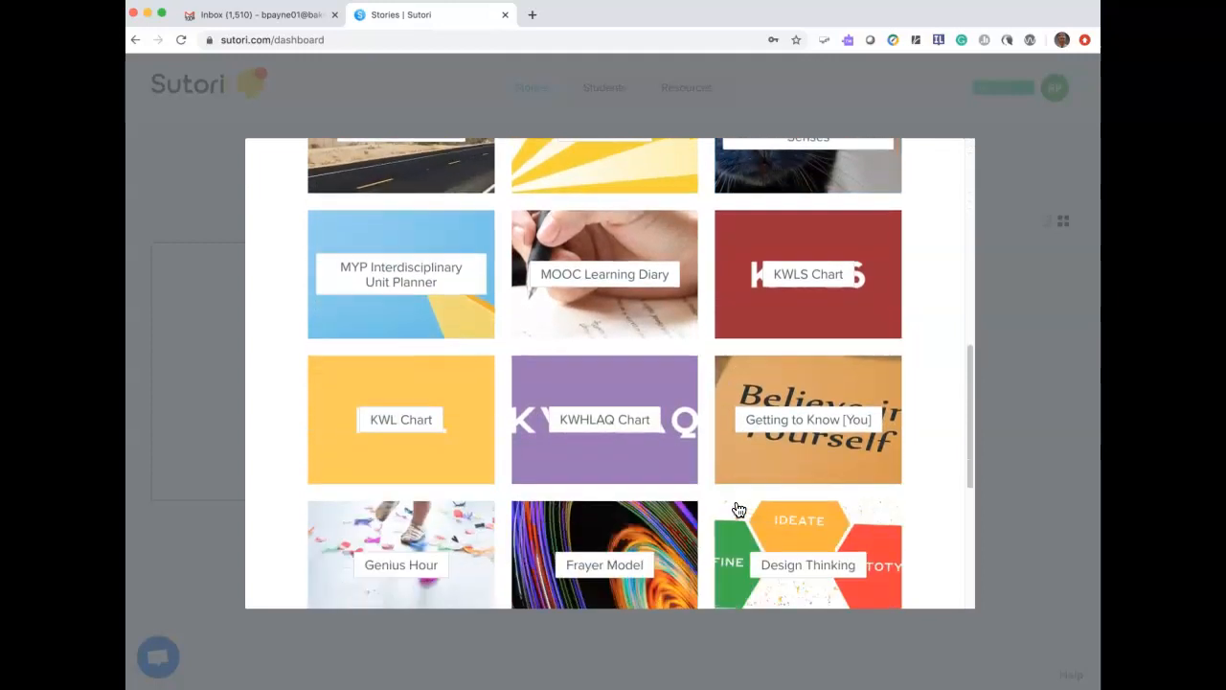
scroll(738, 509, up, 4)
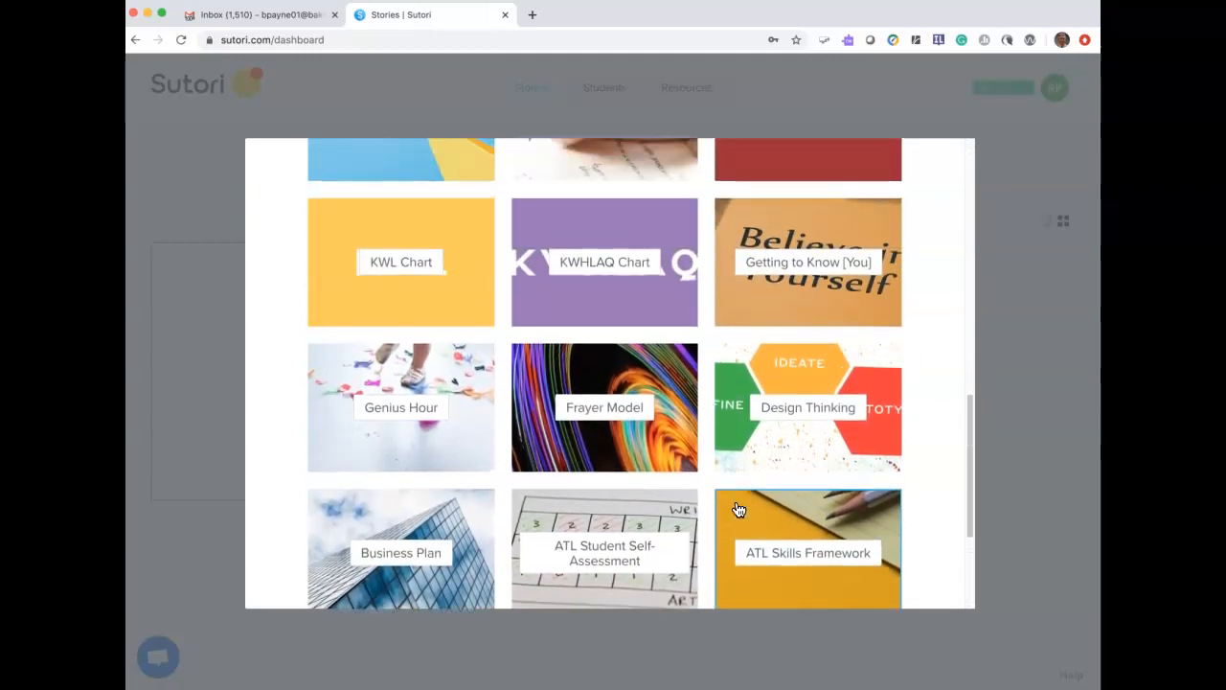
scroll(738, 509, up, 4)
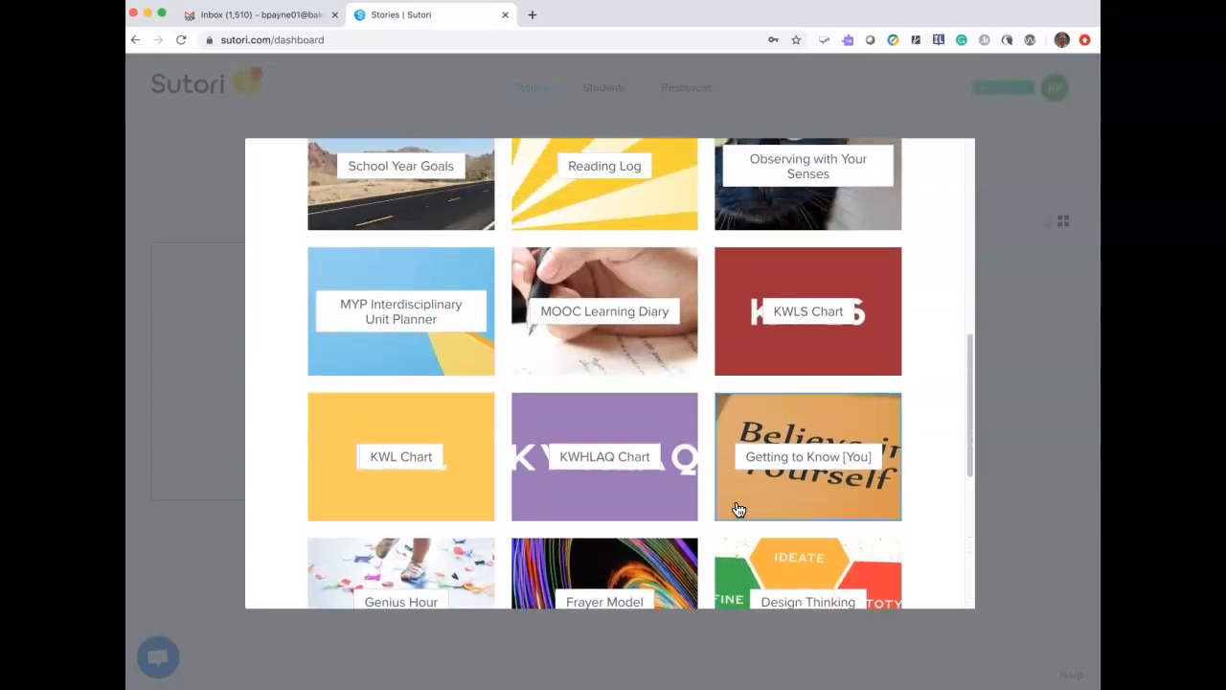
scroll(738, 509, up, 5)
scroll(738, 509, up, 8)
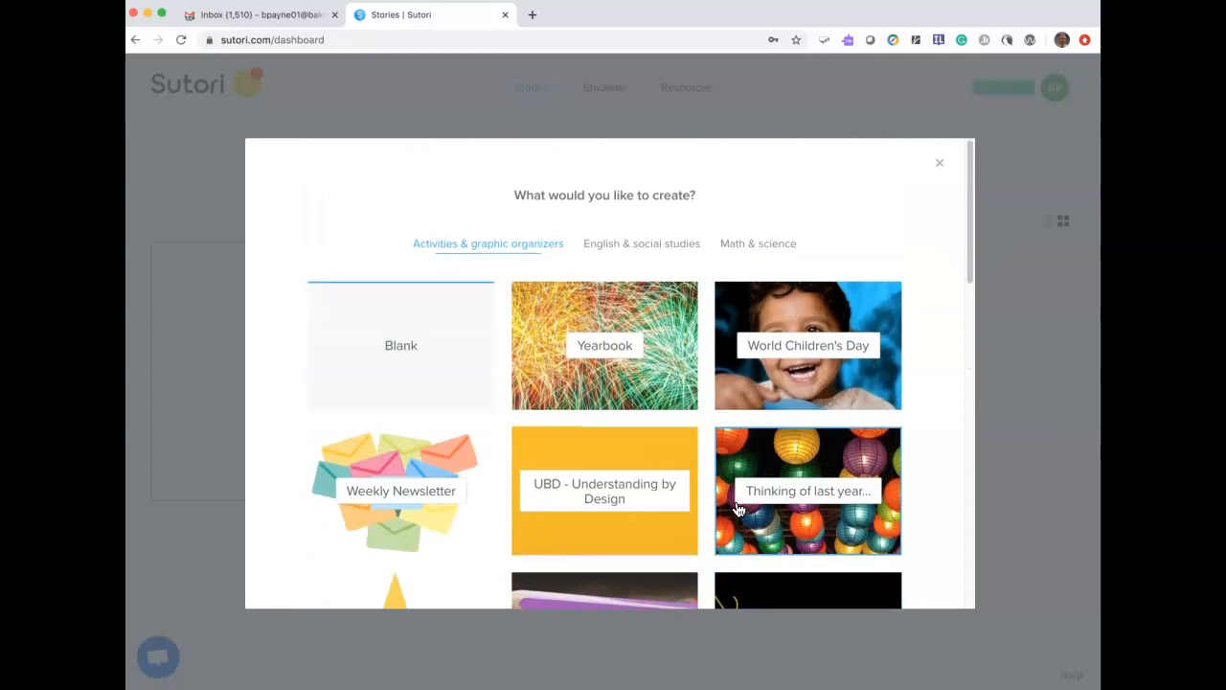
click(398, 359)
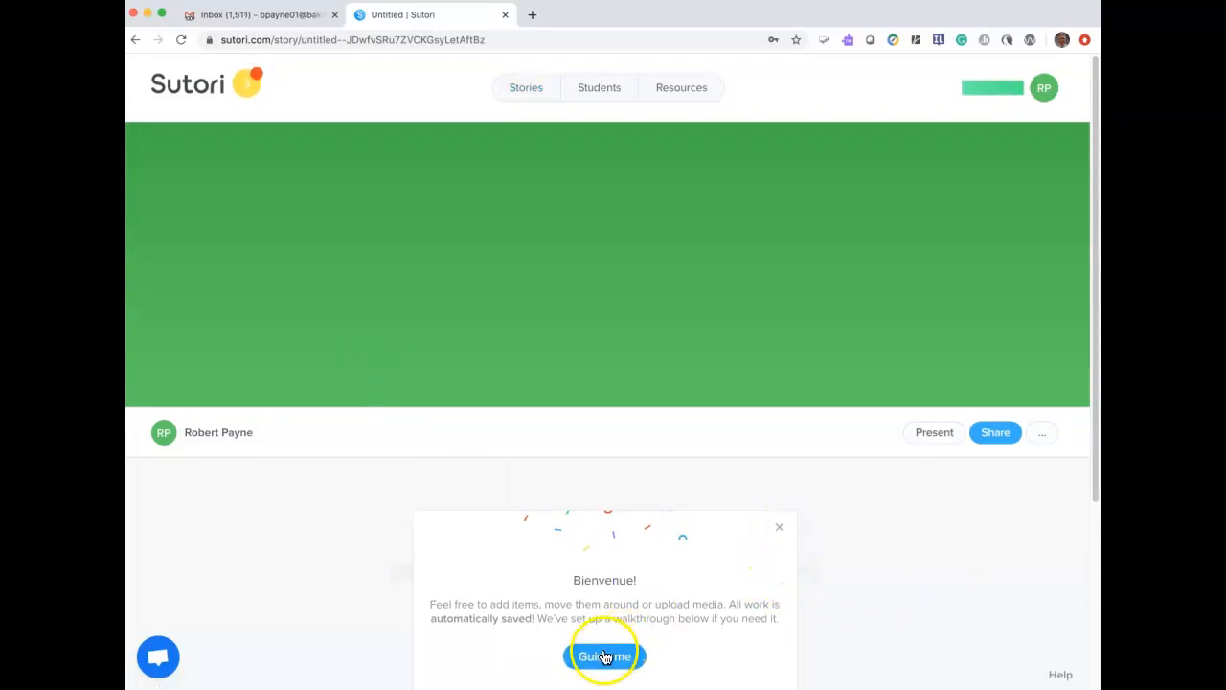
click(778, 528)
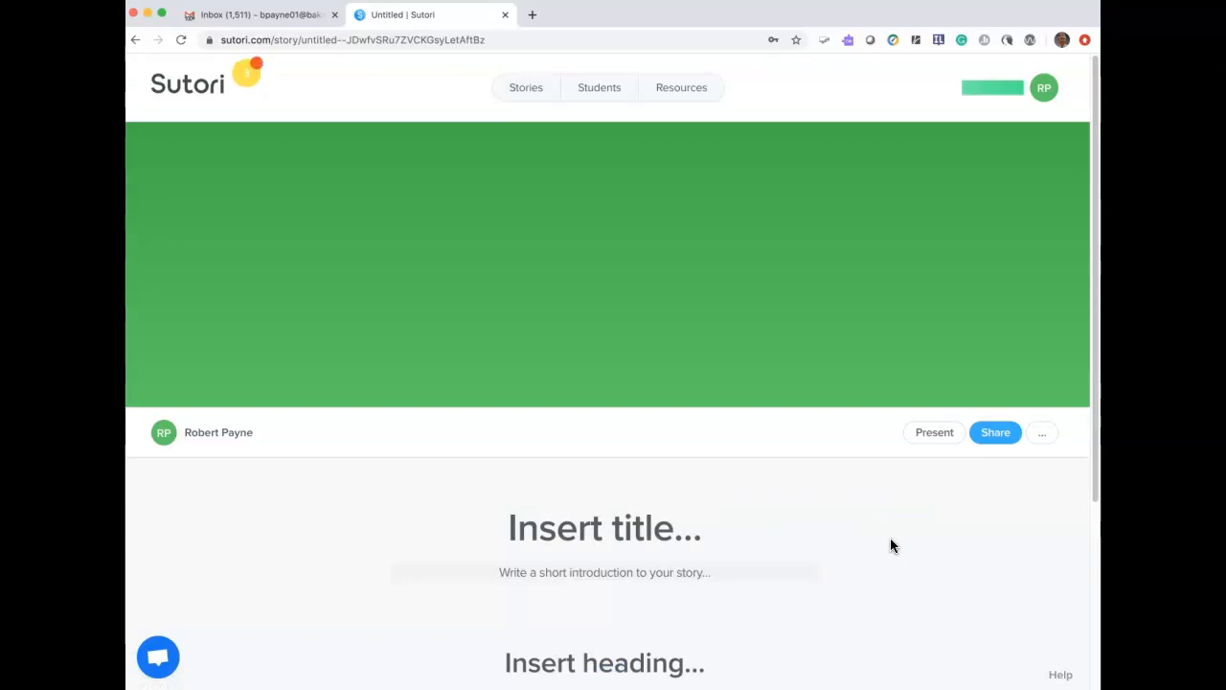
Examine the blank story's layout, from the cover area through the title, introduction and heading to the conclusion section
scroll(890, 546, down, 3)
scroll(890, 539, down, 3)
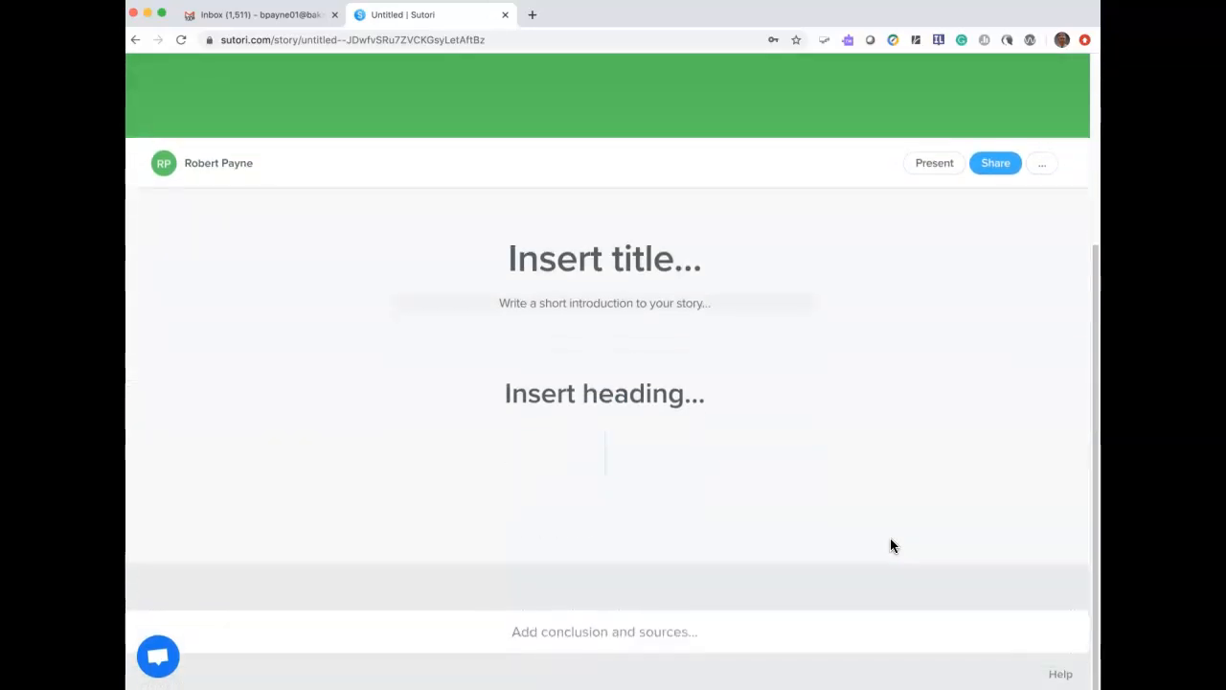
scroll(890, 540, up, 5)
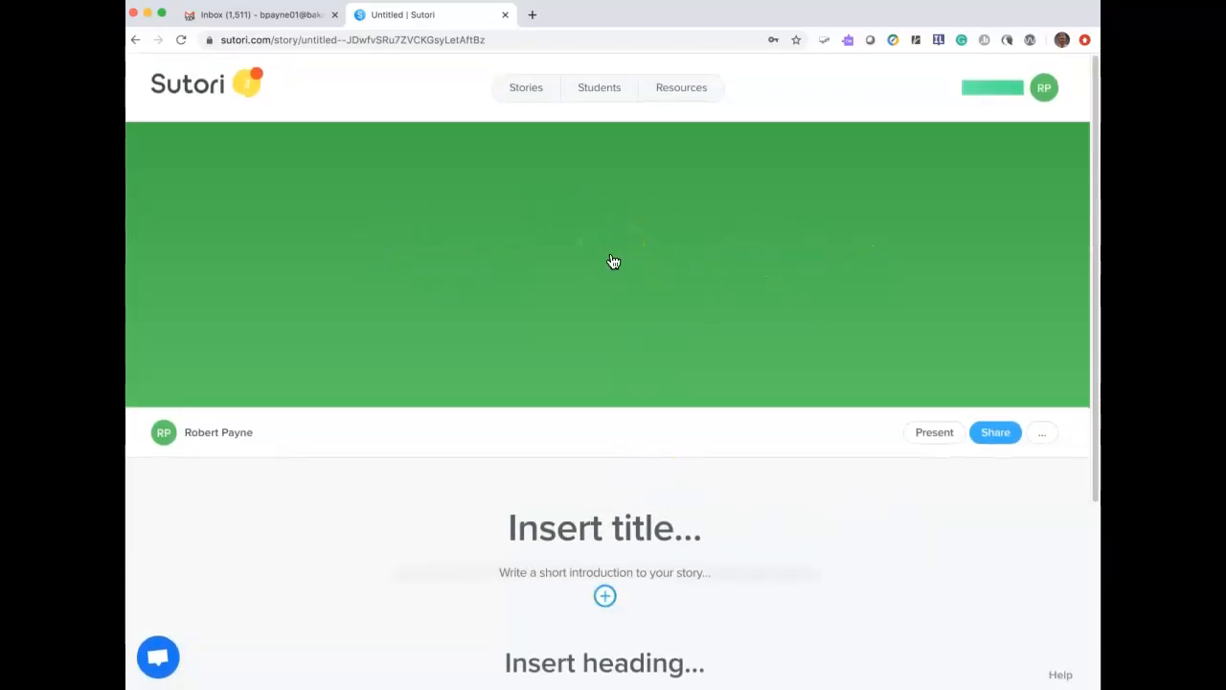
scroll(838, 528, down, 1)
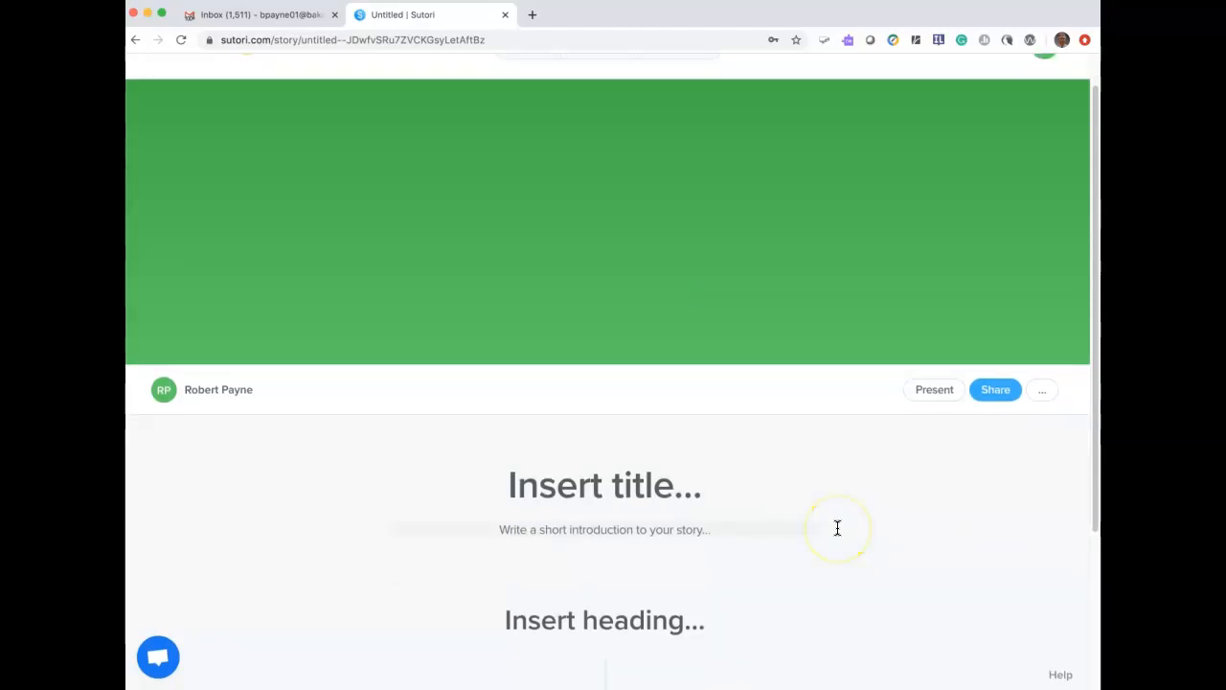
scroll(837, 528, down, 2)
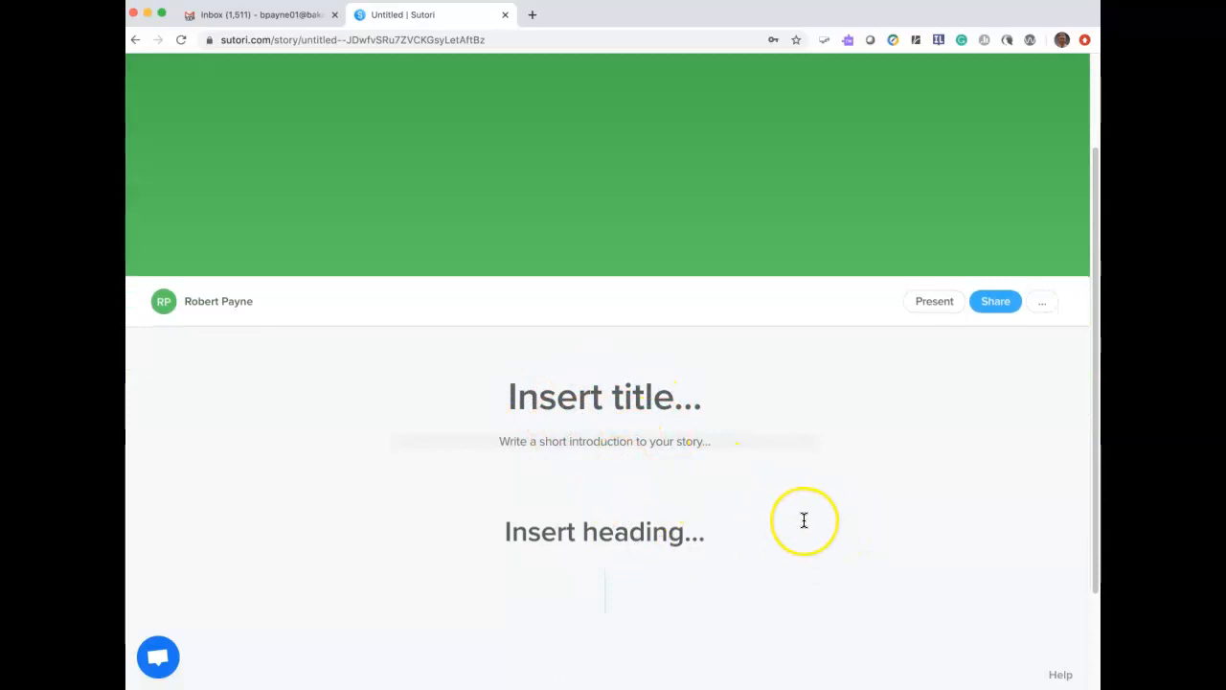
scroll(804, 521, down, 3)
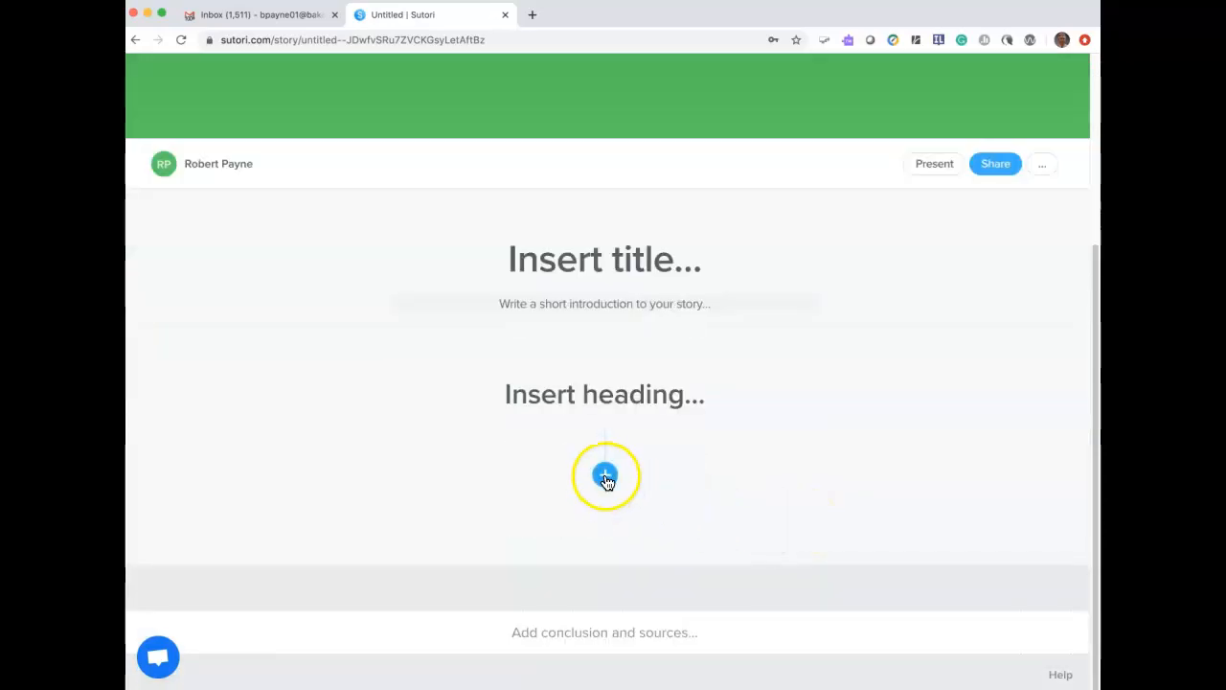
mouse_move(616, 340)
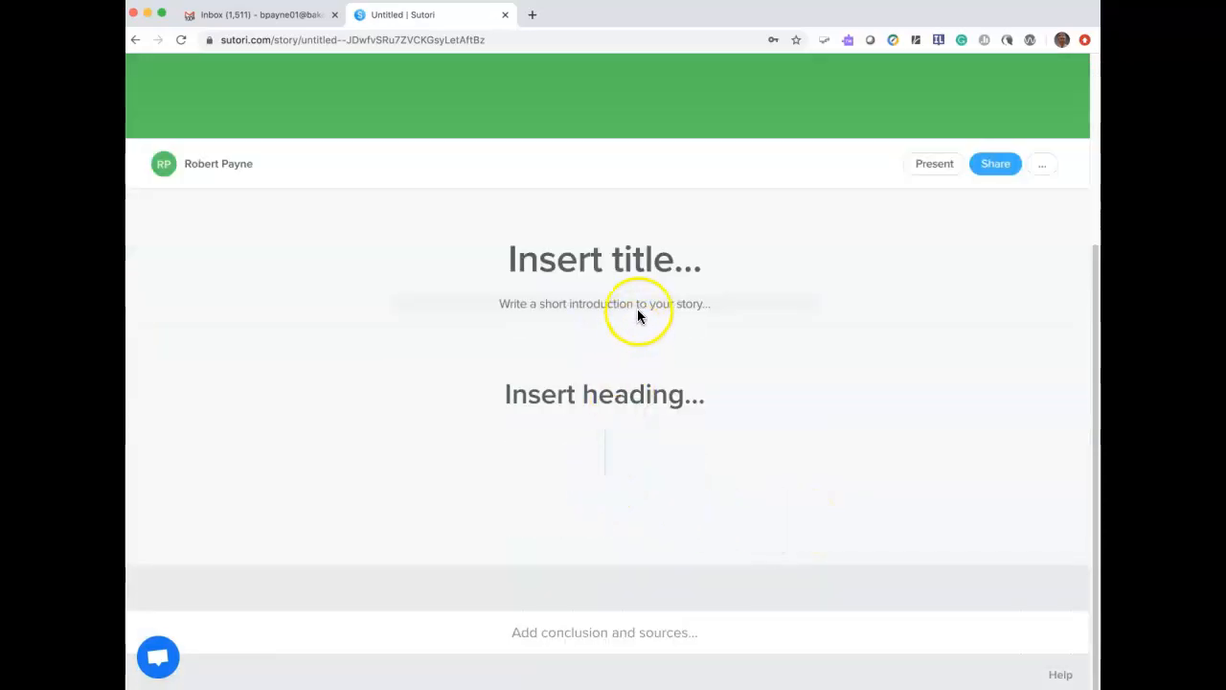
scroll(627, 117, up, 3)
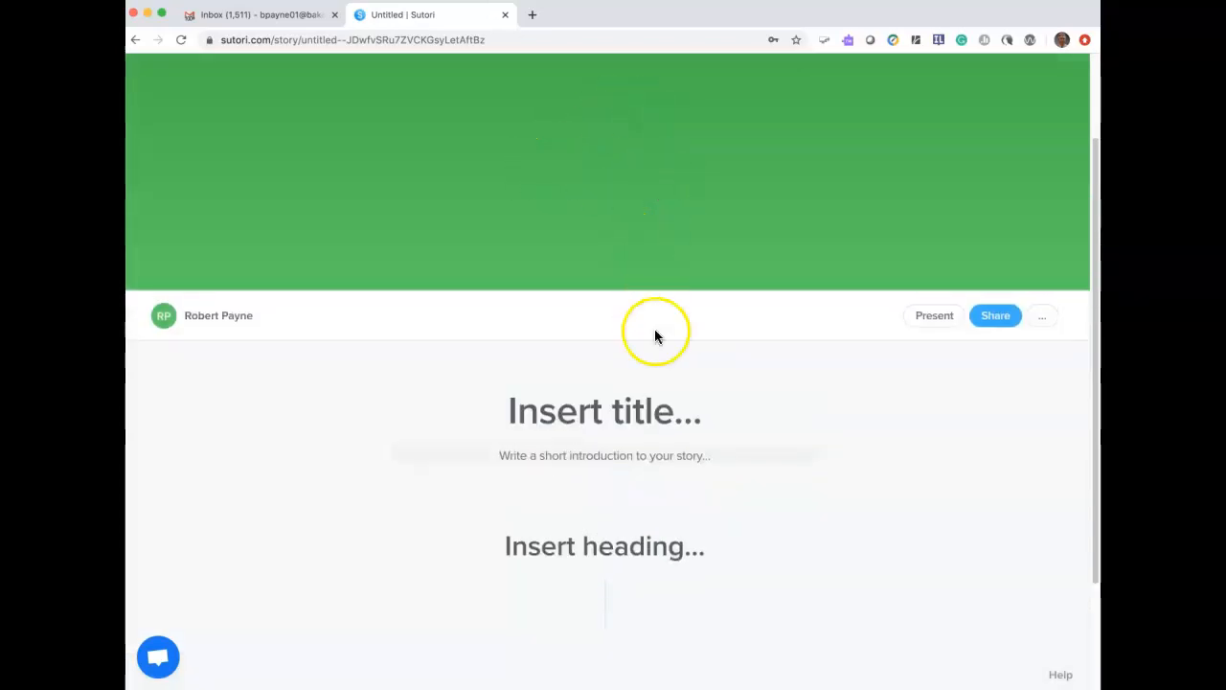
mouse_move(605, 603)
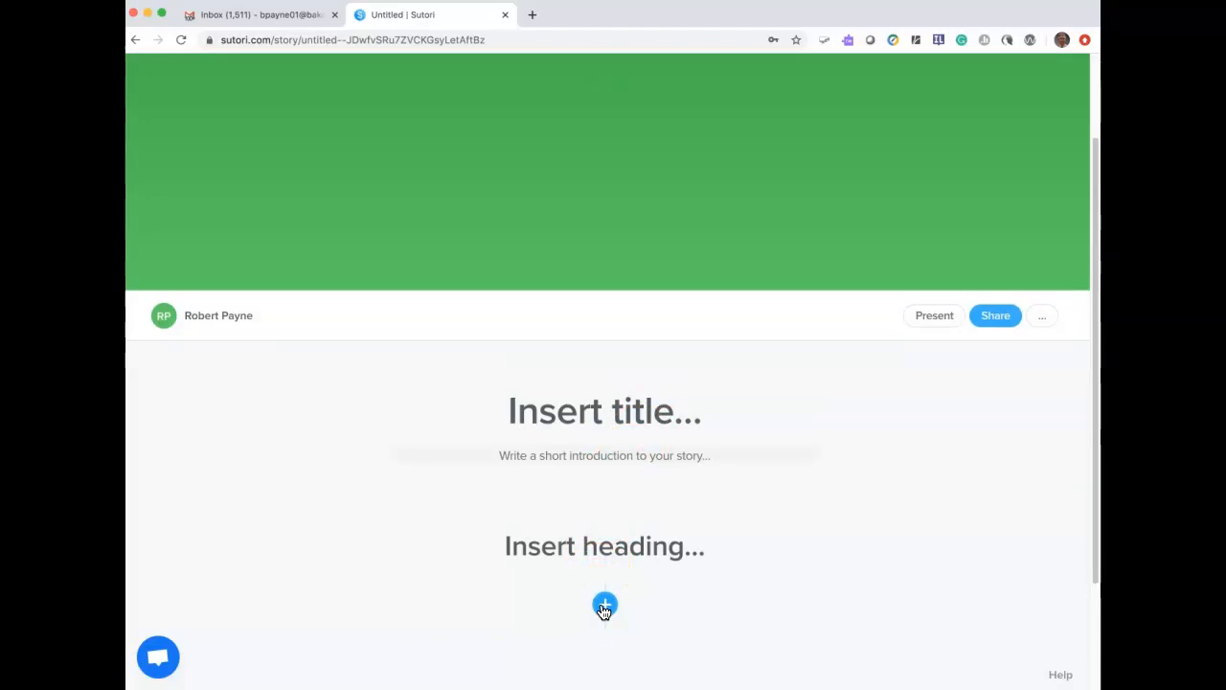
Set the story's cover to the Unsplash "supreme court" photo of the columned facade under blue sky, repositioned to show the pediment, and save it
scroll(605, 610, up, 3)
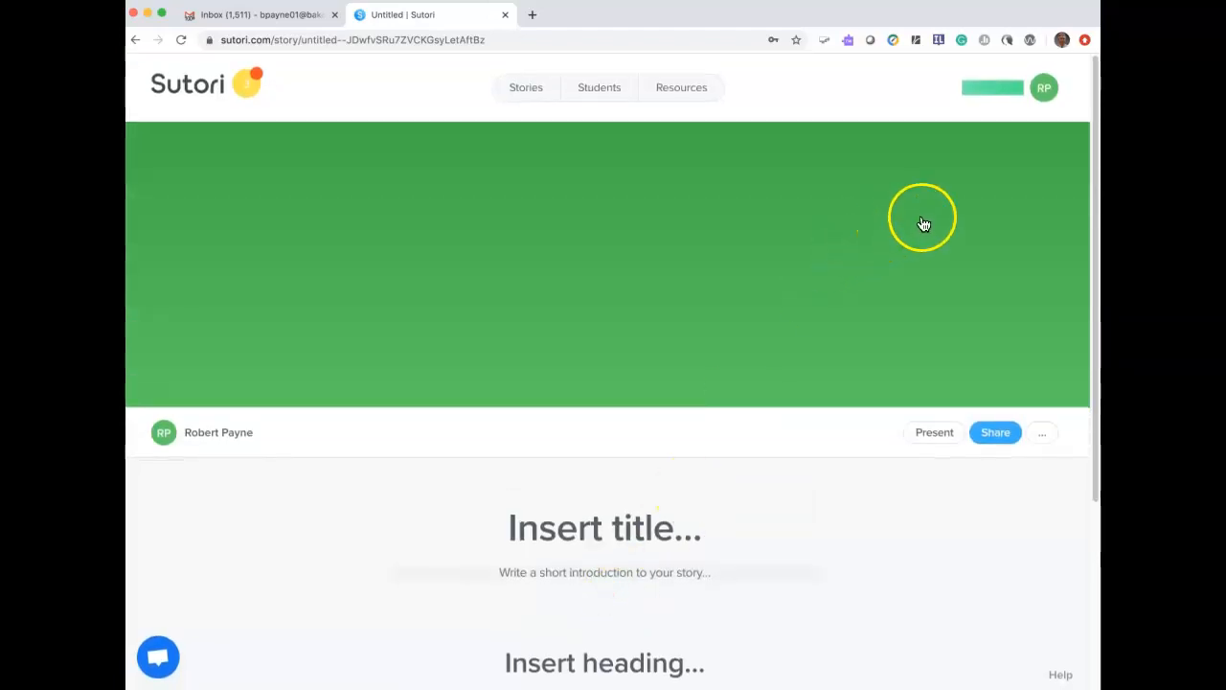
click(647, 248)
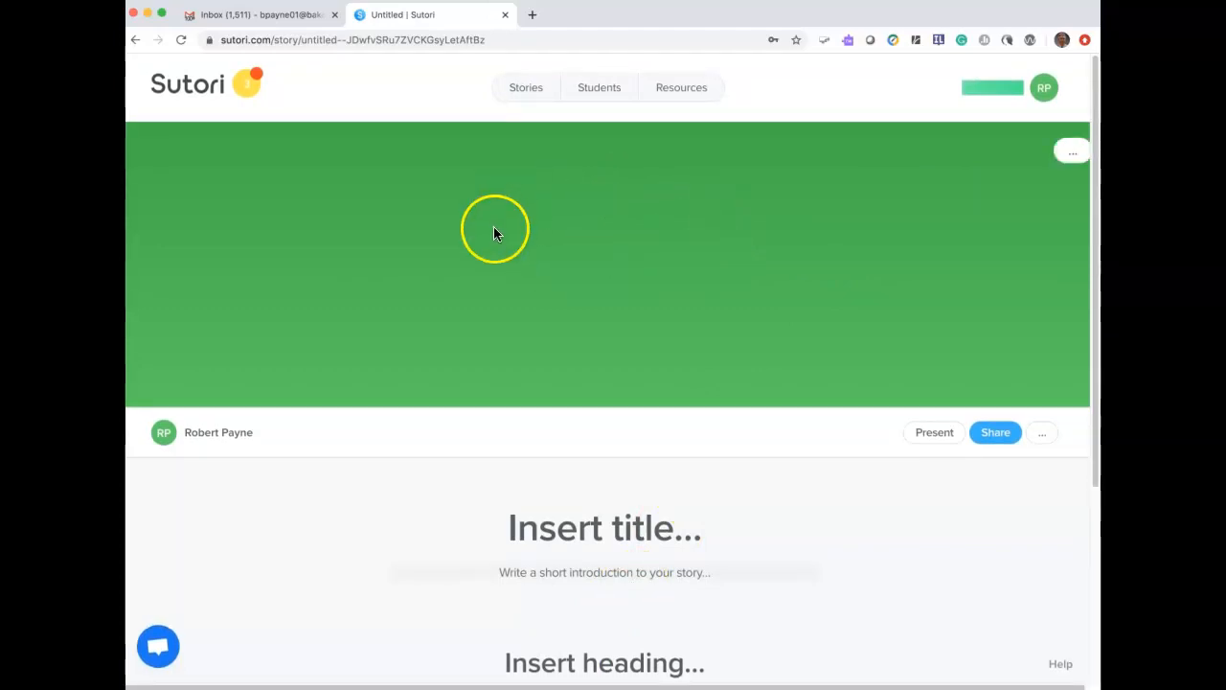
click(1074, 159)
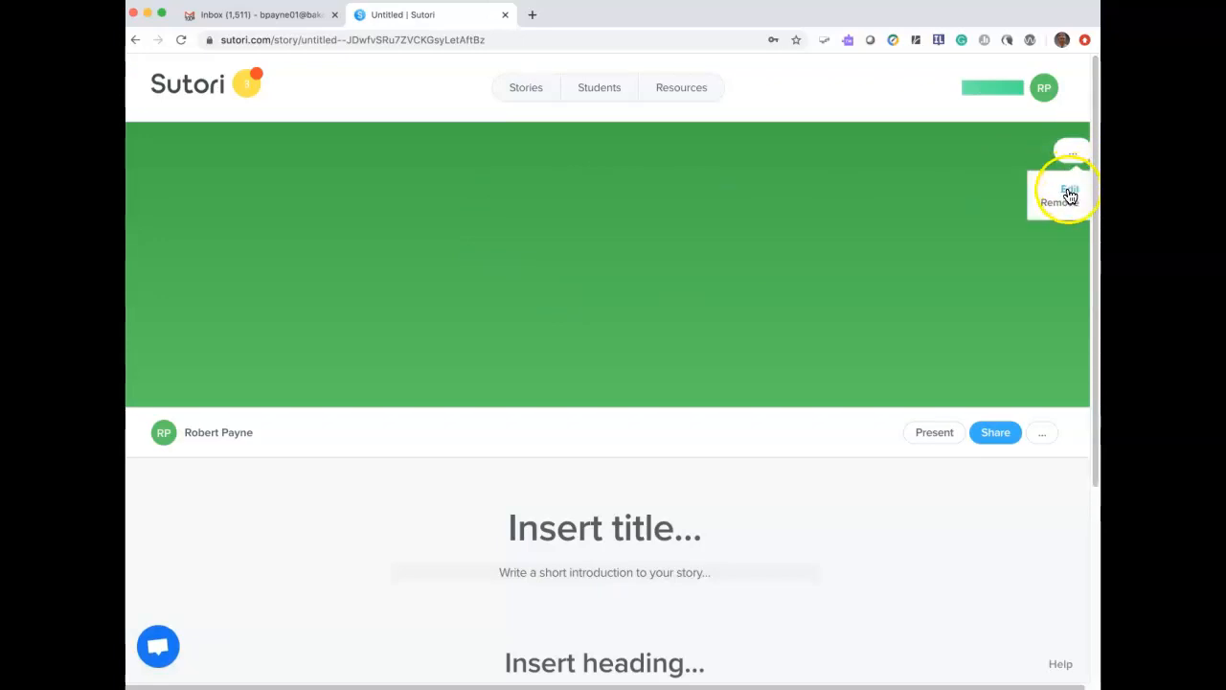
click(1071, 192)
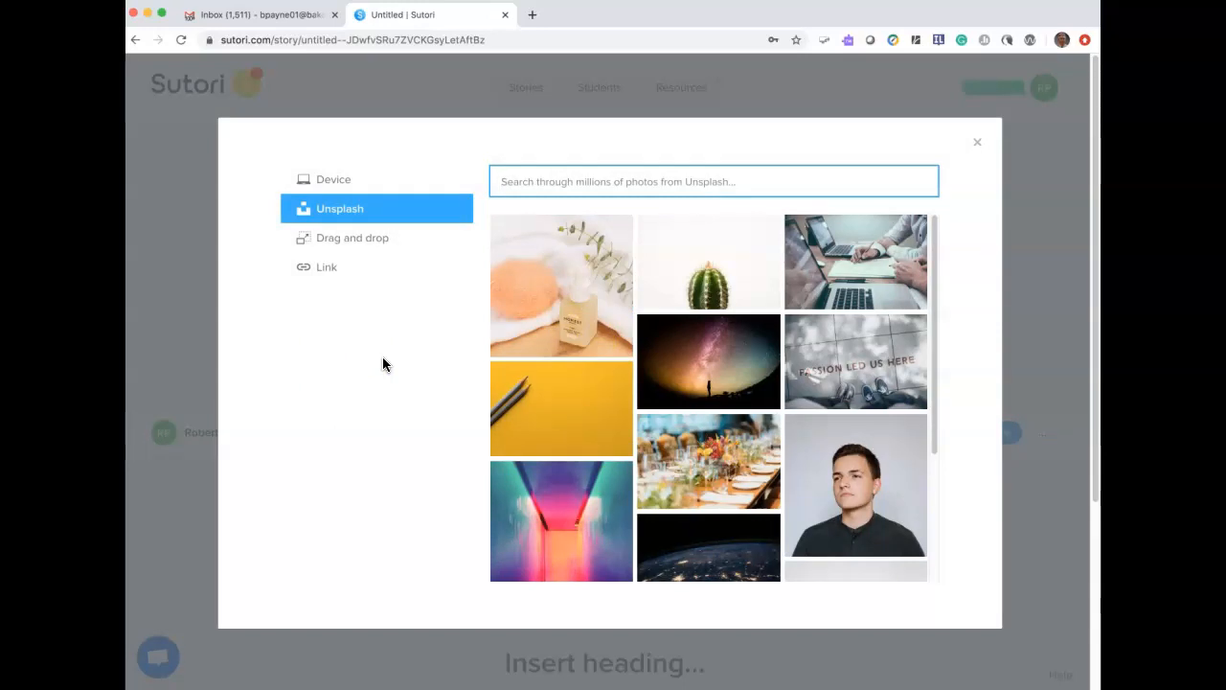
click(336, 184)
click(588, 183)
text(supreme court)
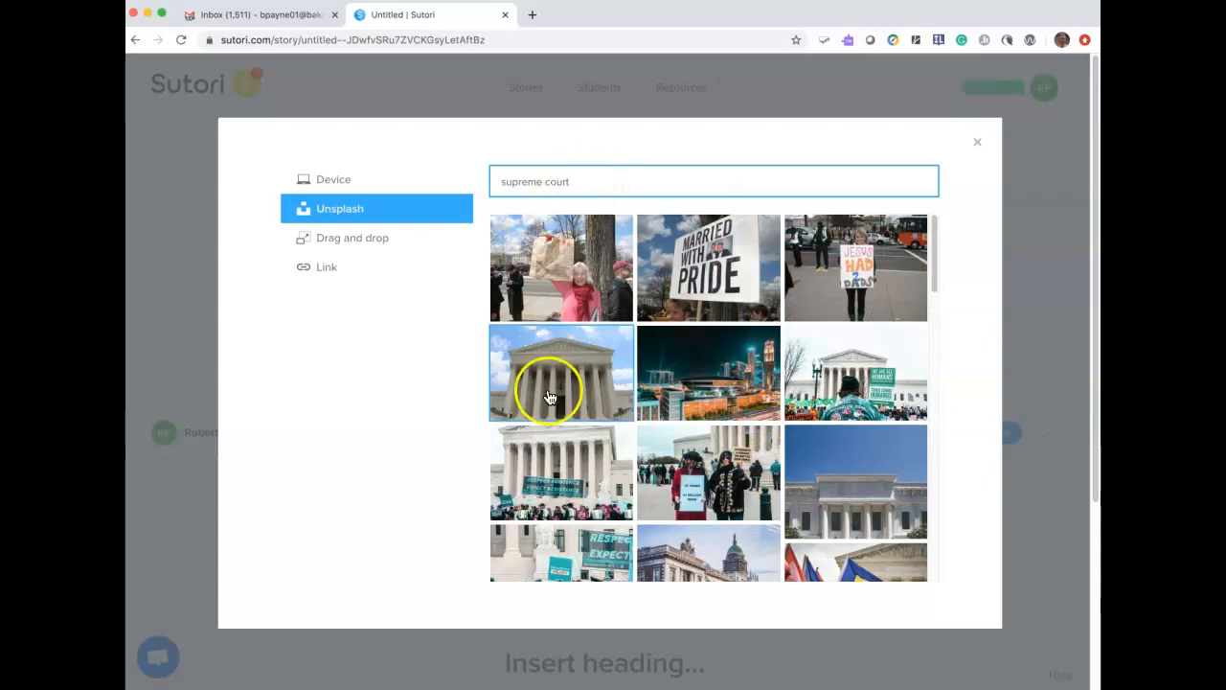
click(579, 375)
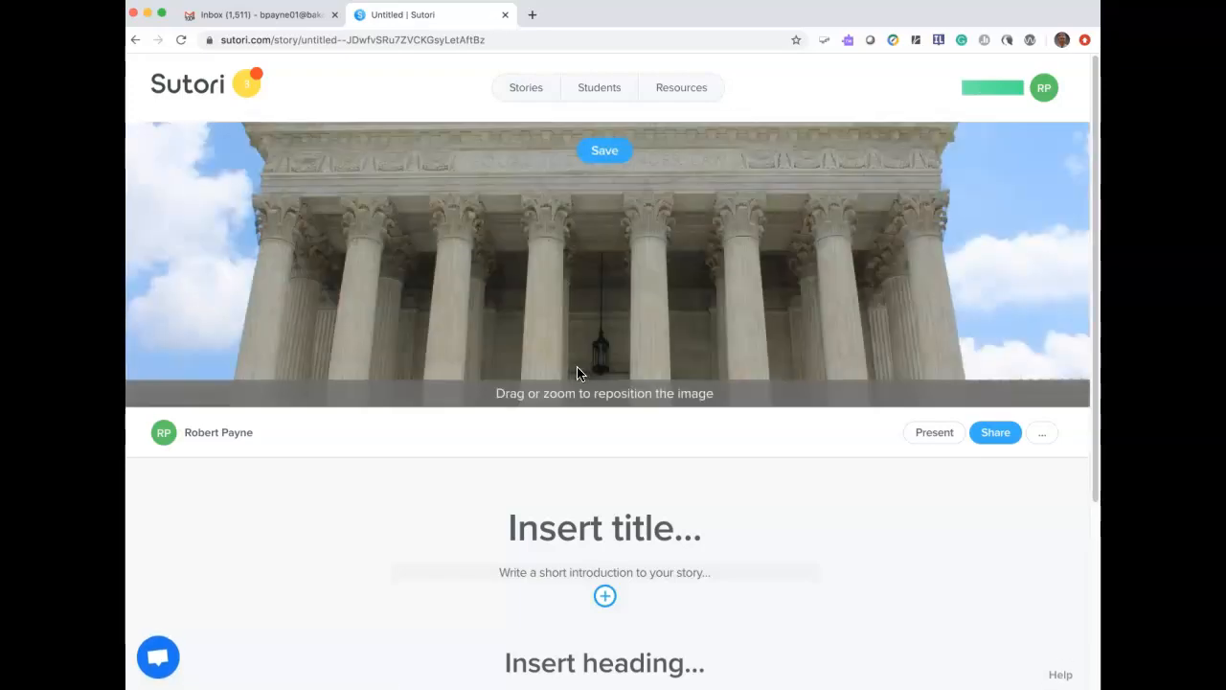
drag(614, 282, 587, 314)
click(605, 153)
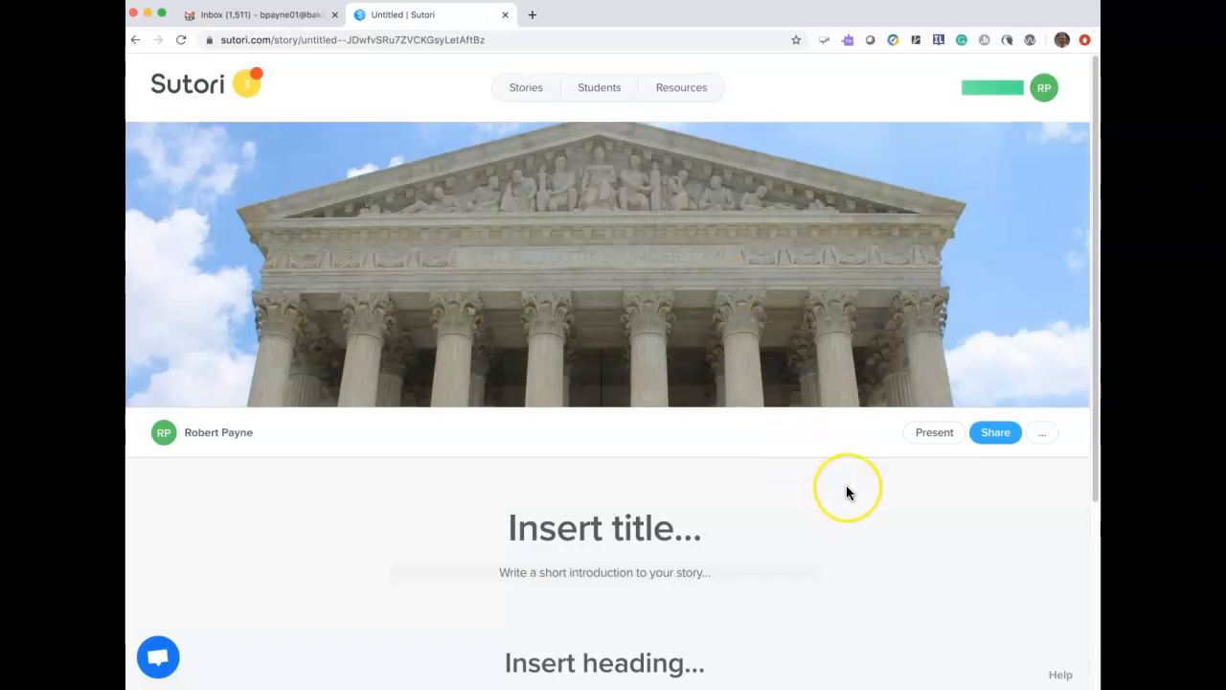
Title the story "The Supreme Court"
scroll(847, 493, down, 3)
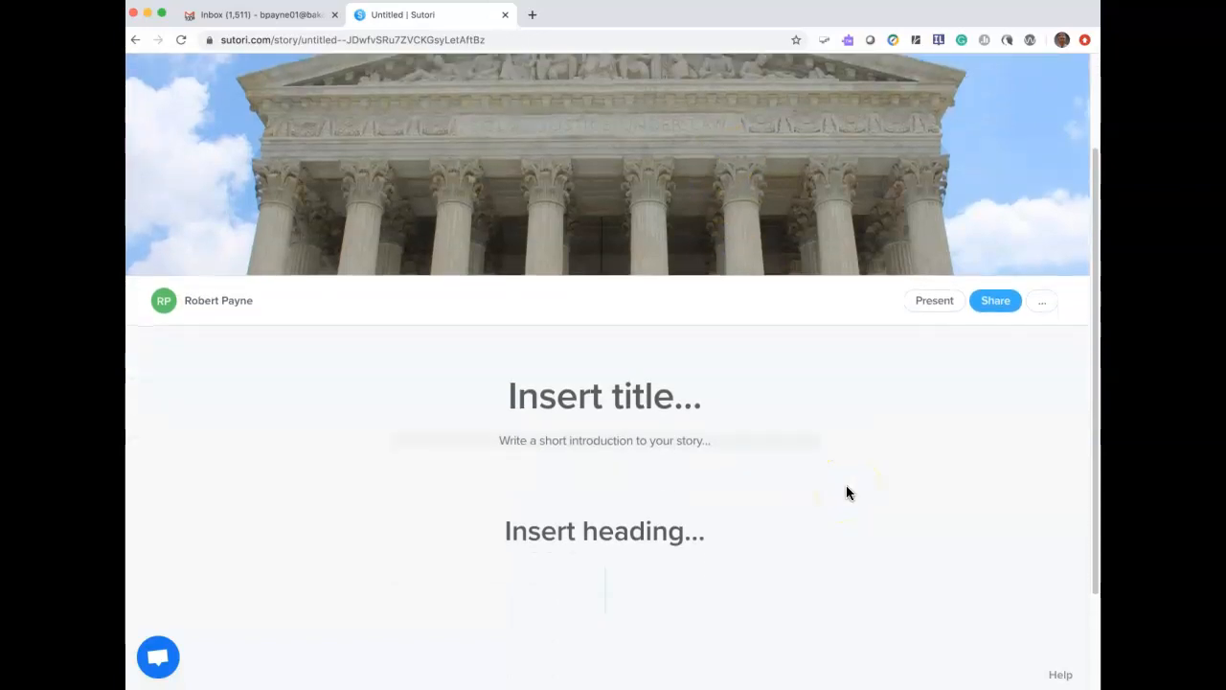
scroll(847, 492, up, 2)
scroll(846, 492, up, 1)
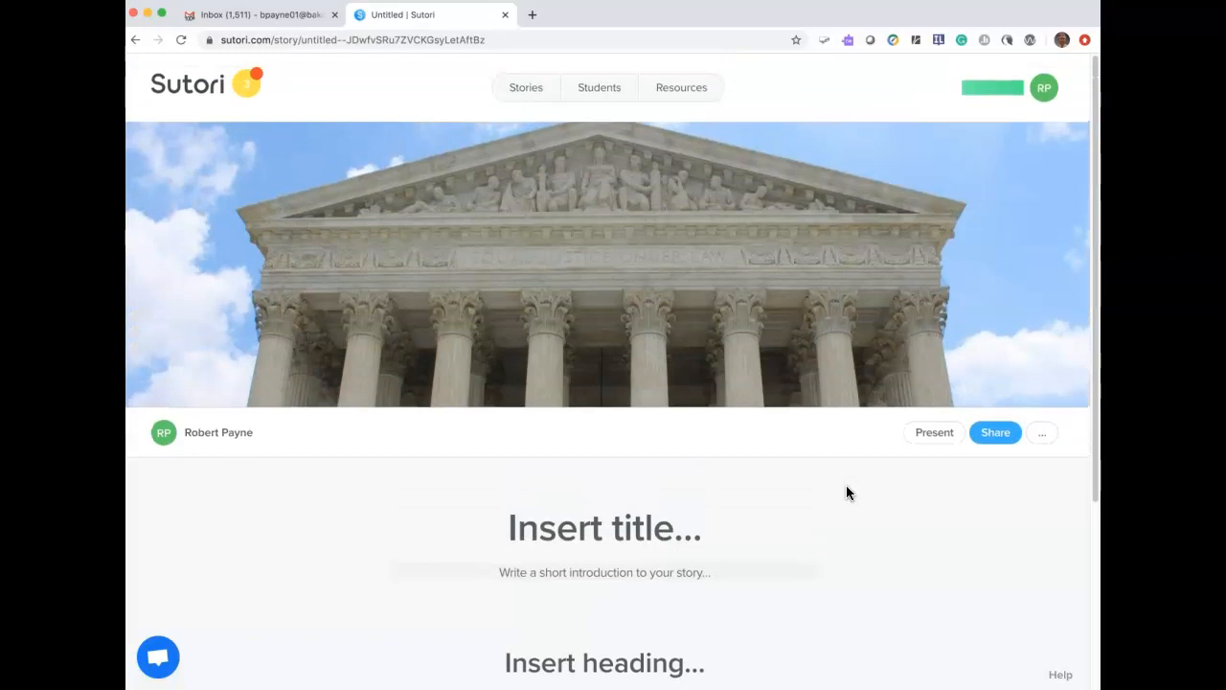
scroll(846, 493, down, 3)
scroll(846, 492, down, 3)
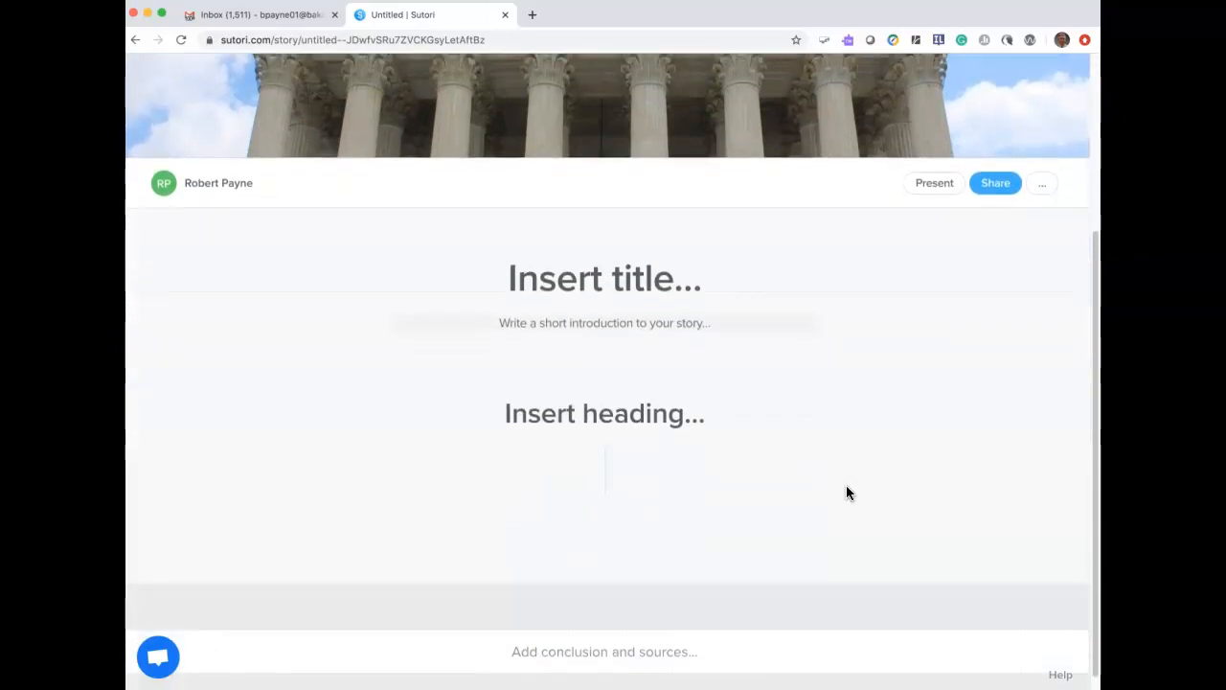
scroll(847, 492, up, 2)
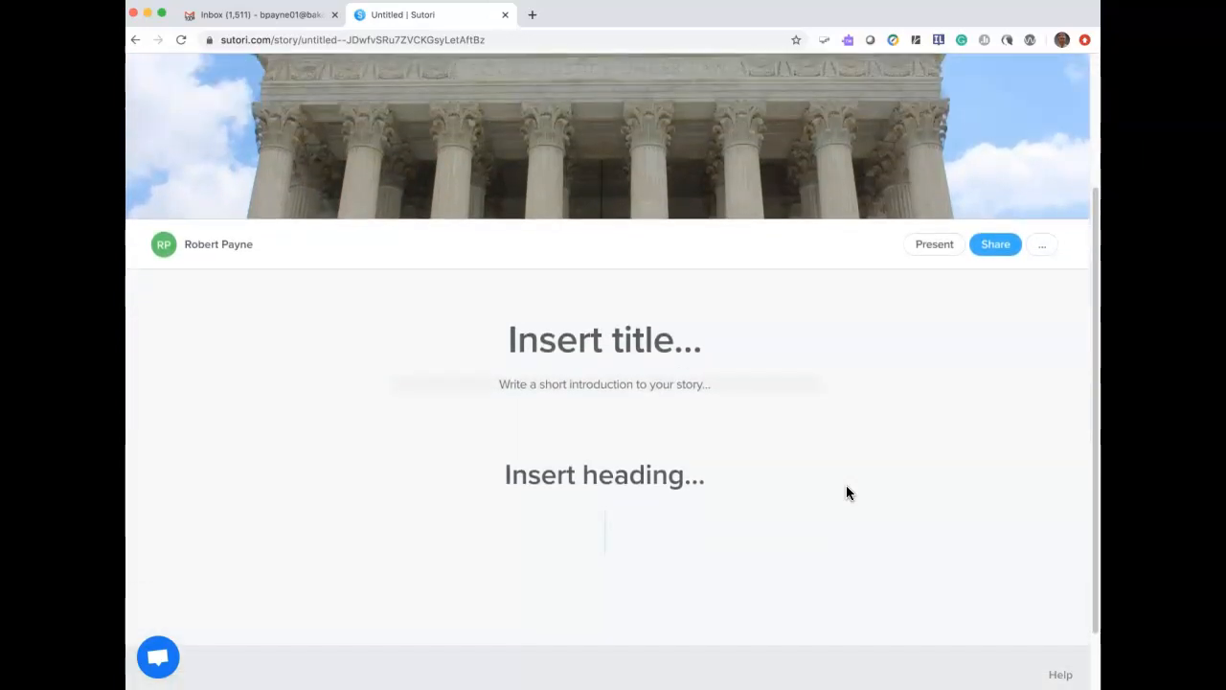
scroll(847, 492, up, 2)
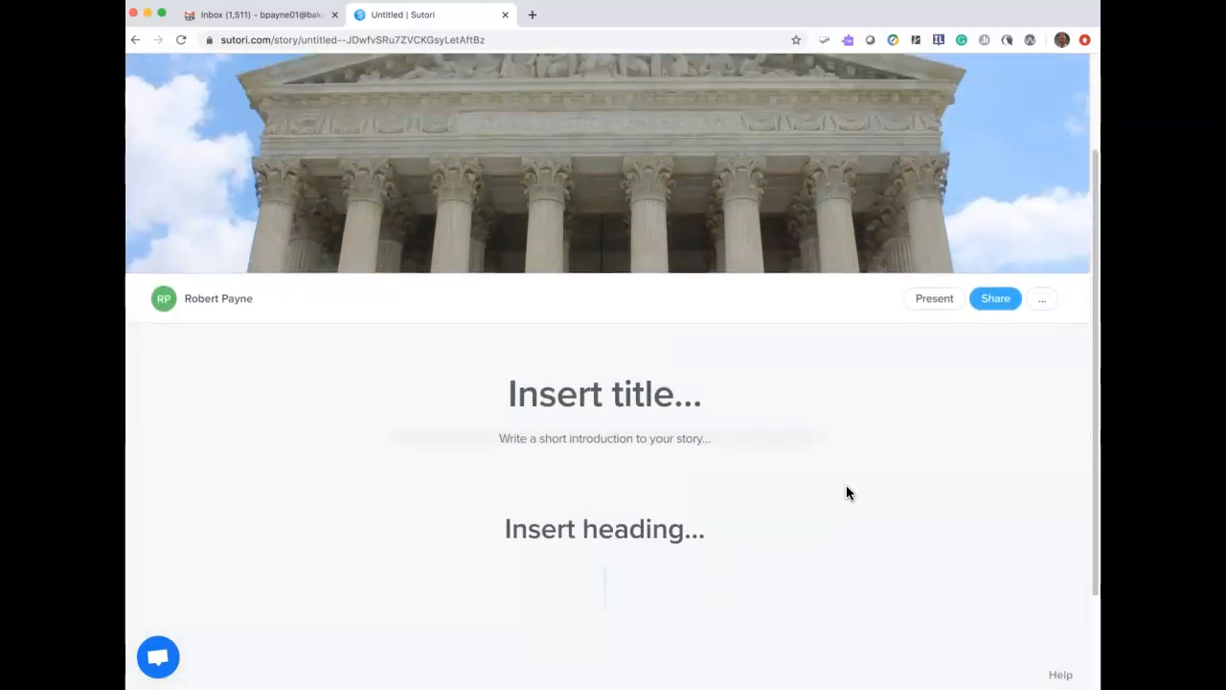
click(620, 396)
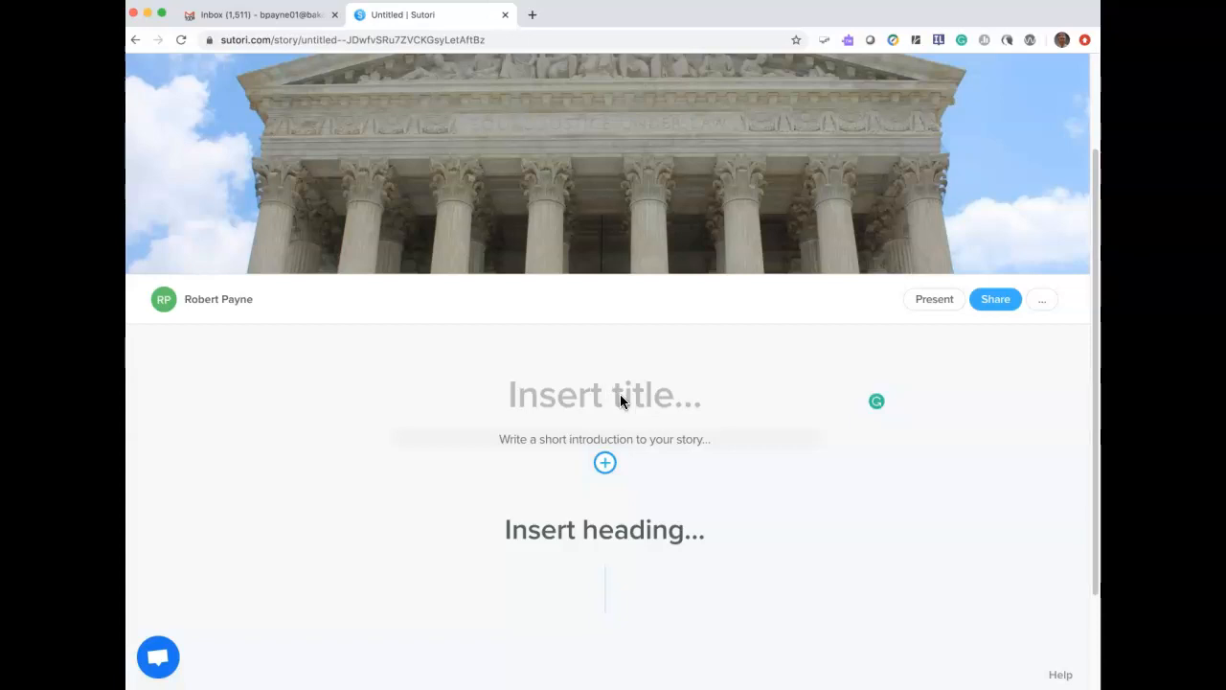
text(The Supreme Court)
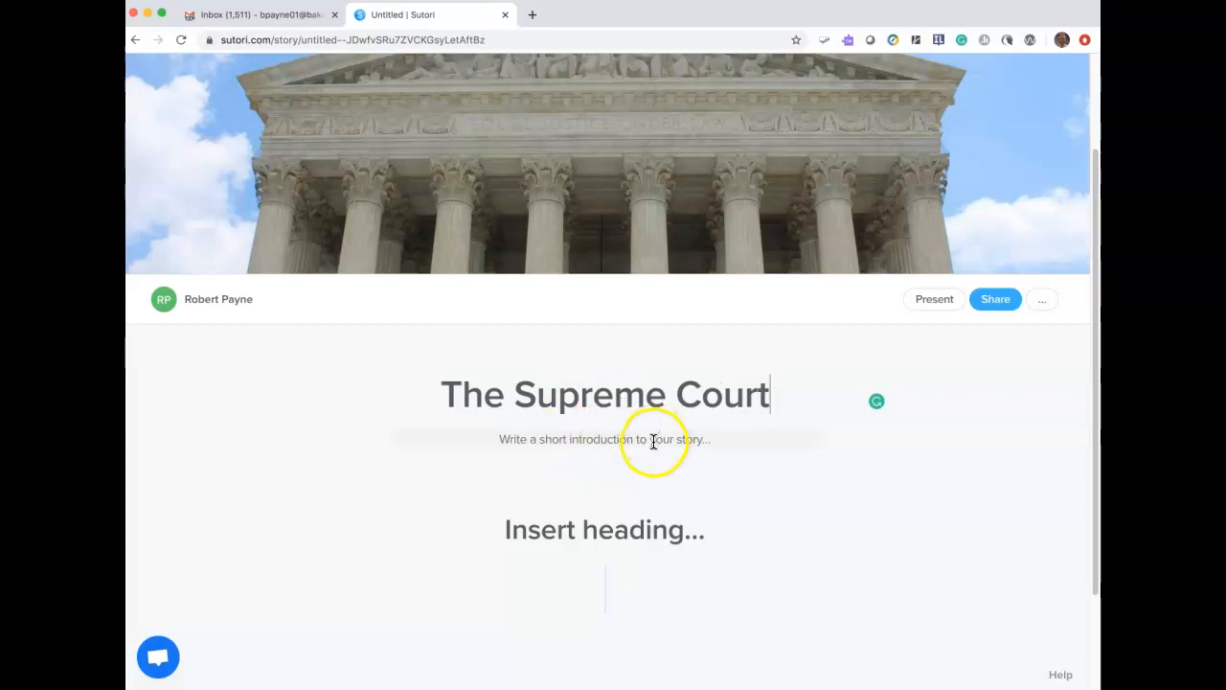
Enter the filler text "dshalkSHDFakljdhHFJDSSHJFDKSDJ" as the story's short introduction
click(654, 441)
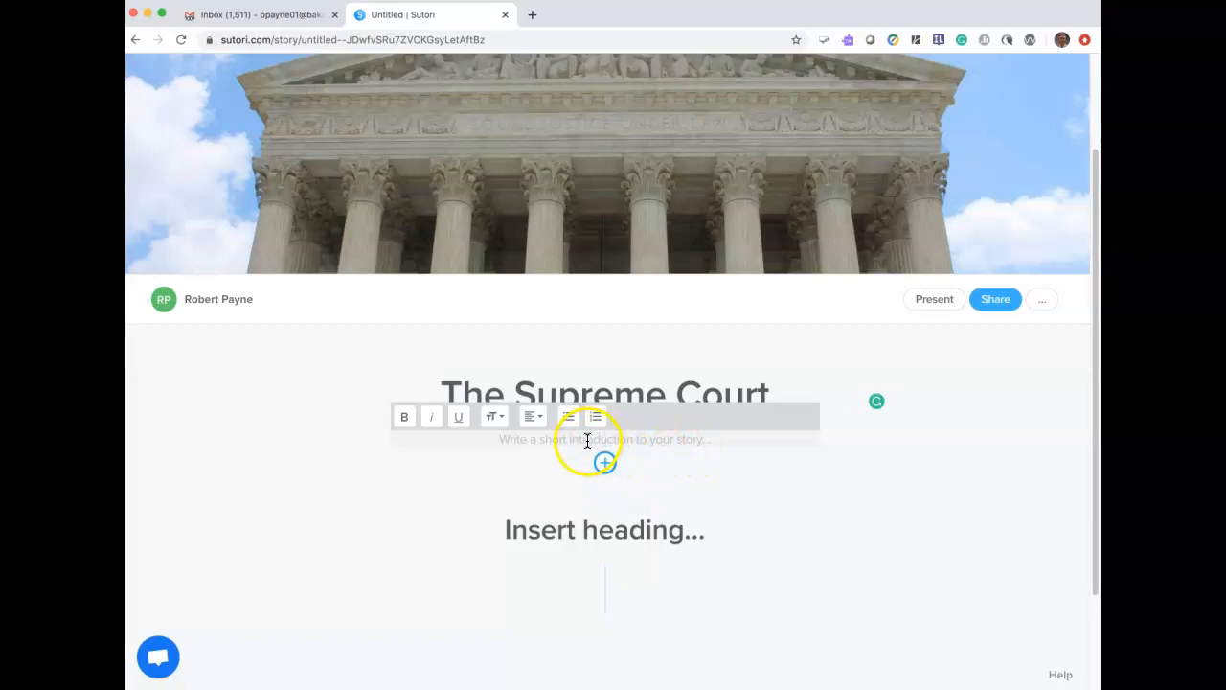
text(dshalkSHDFakjdhHFJDSSHJFDKSDJ)
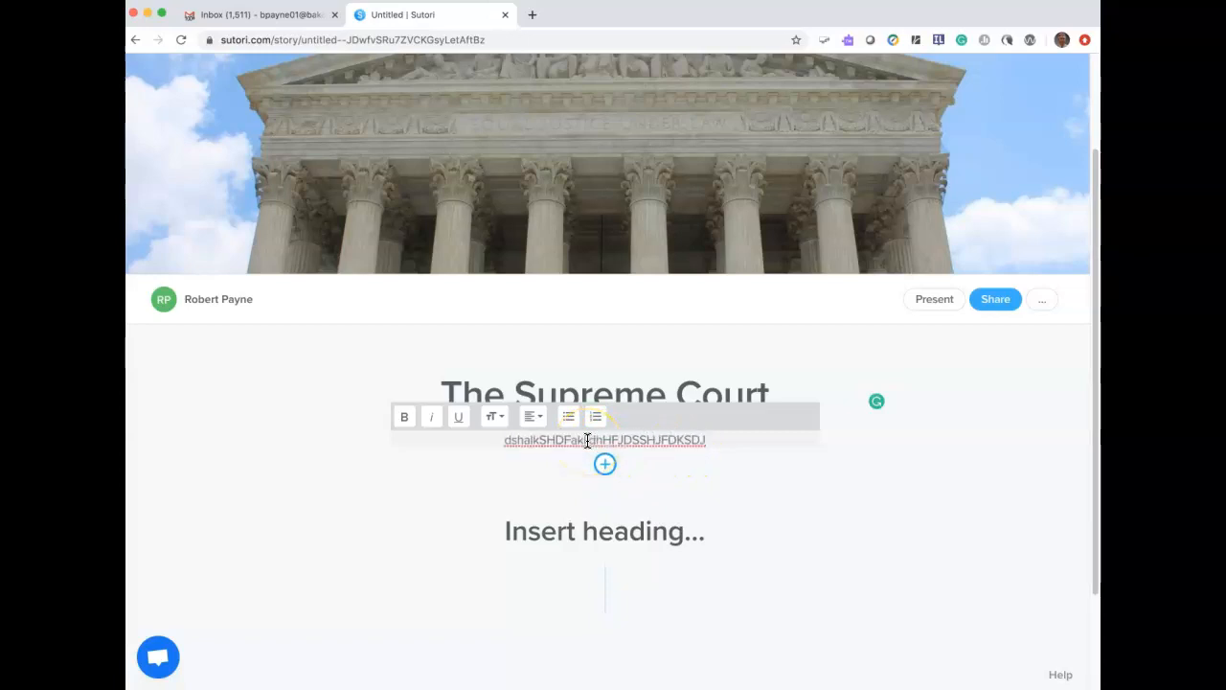
scroll(587, 440, down, 1)
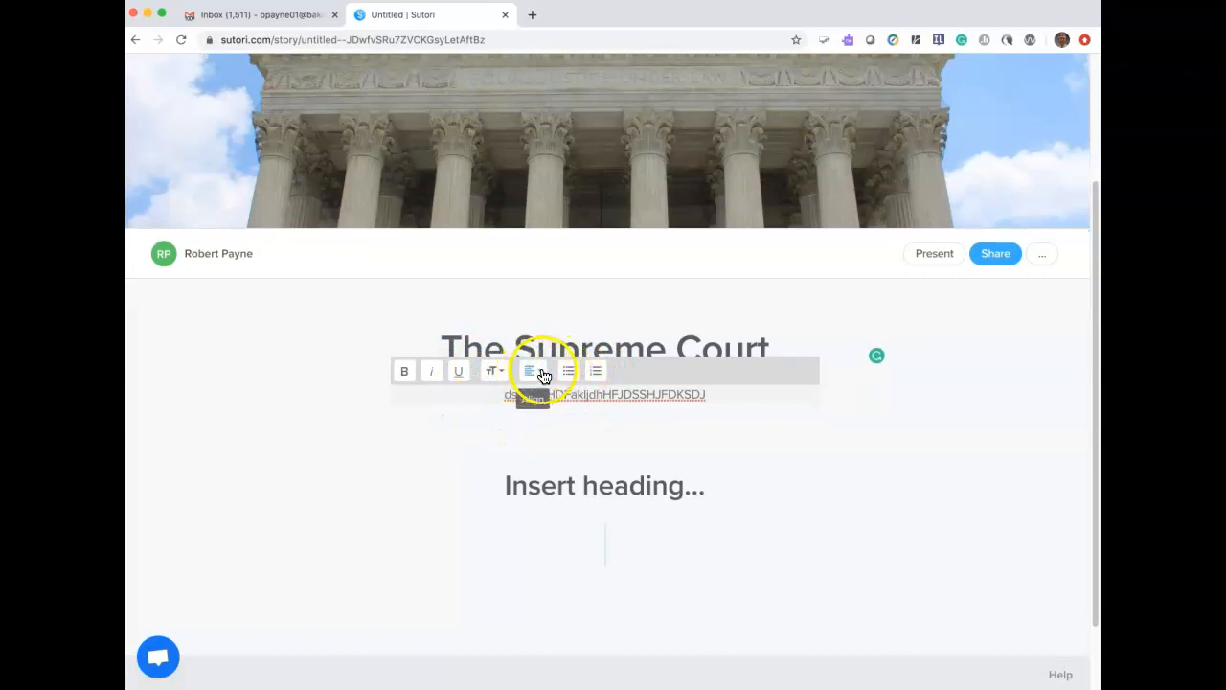
Examine the text size and alignment options available for the story's introduction text
click(504, 376)
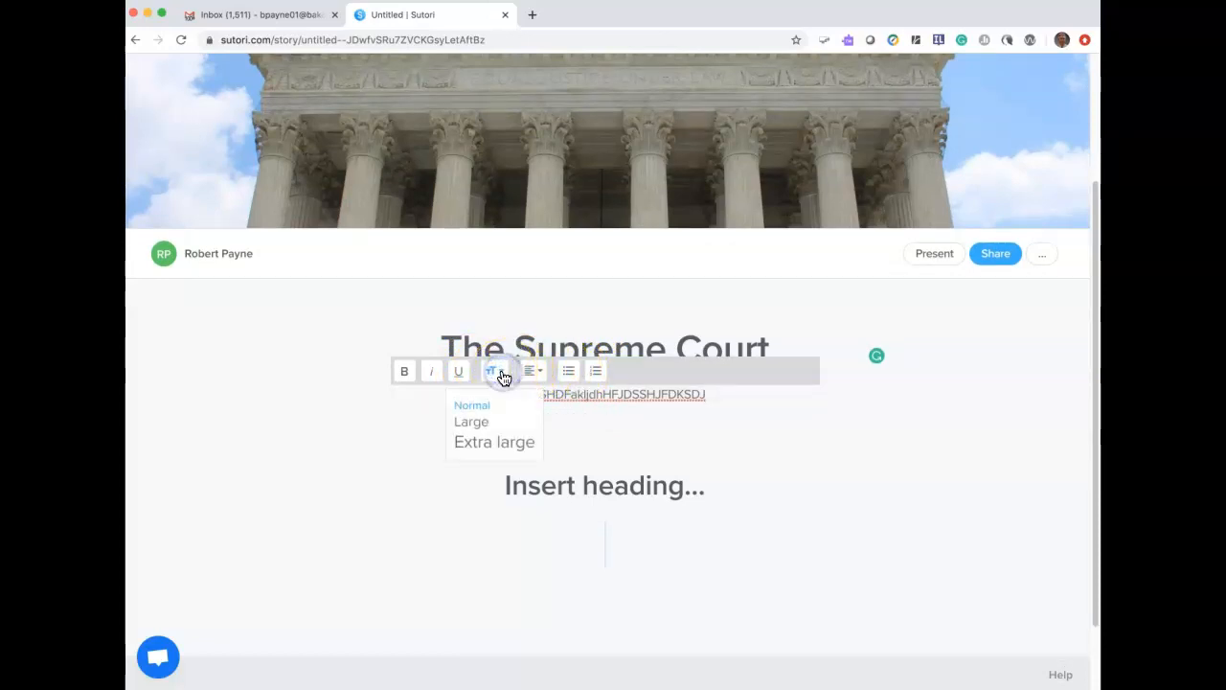
click(493, 377)
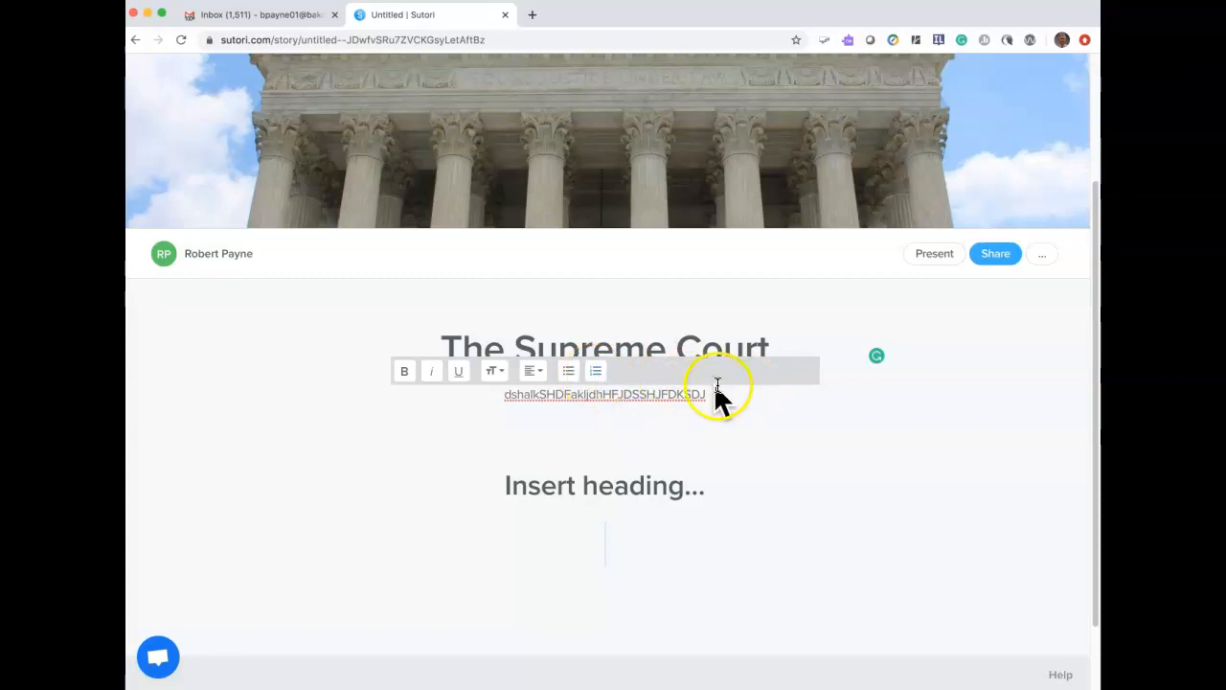
scroll(734, 403, down, 2)
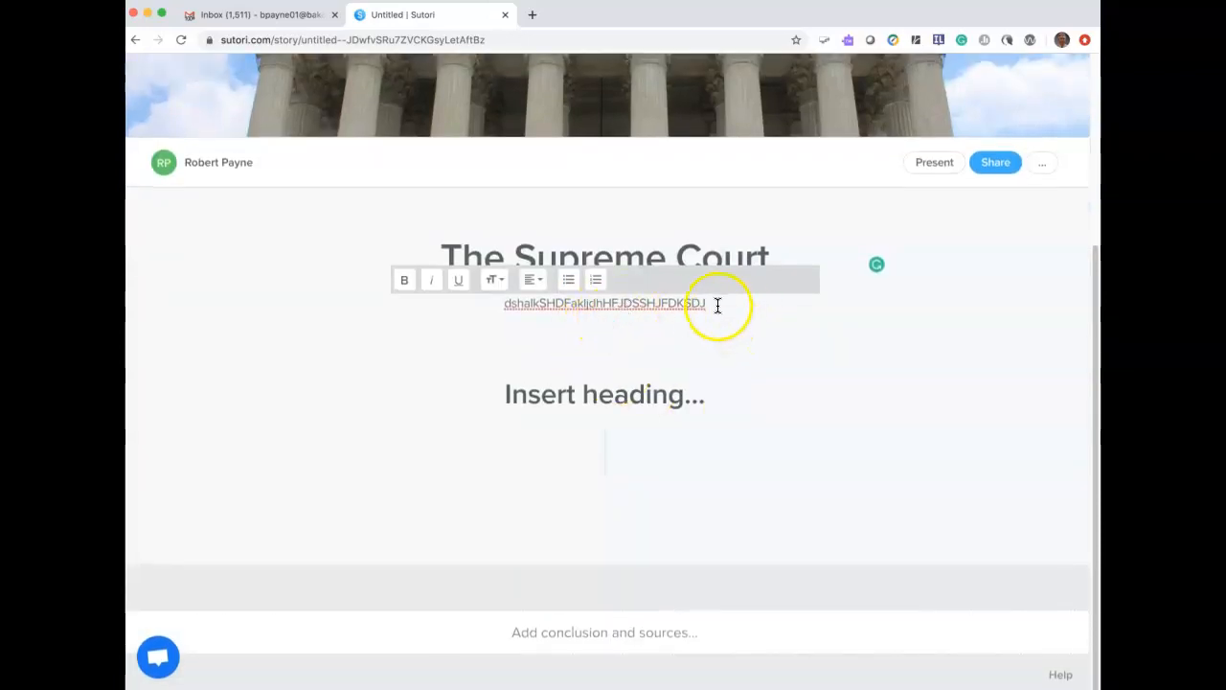
click(495, 280)
click(780, 320)
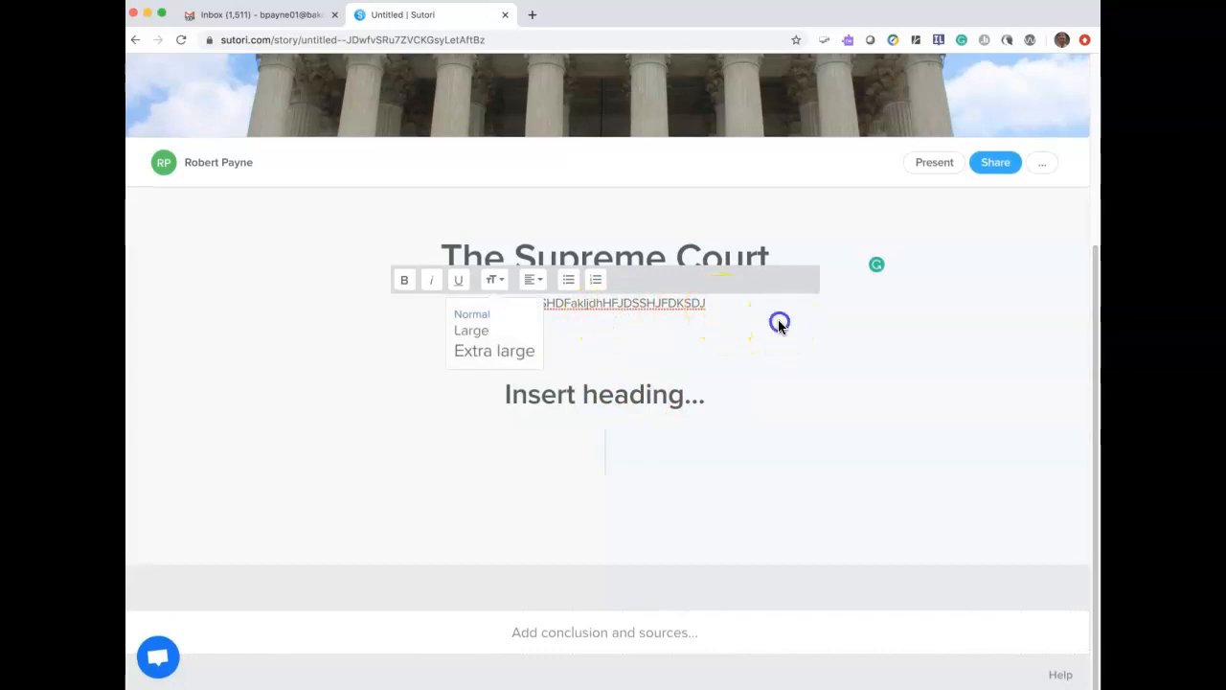
click(709, 303)
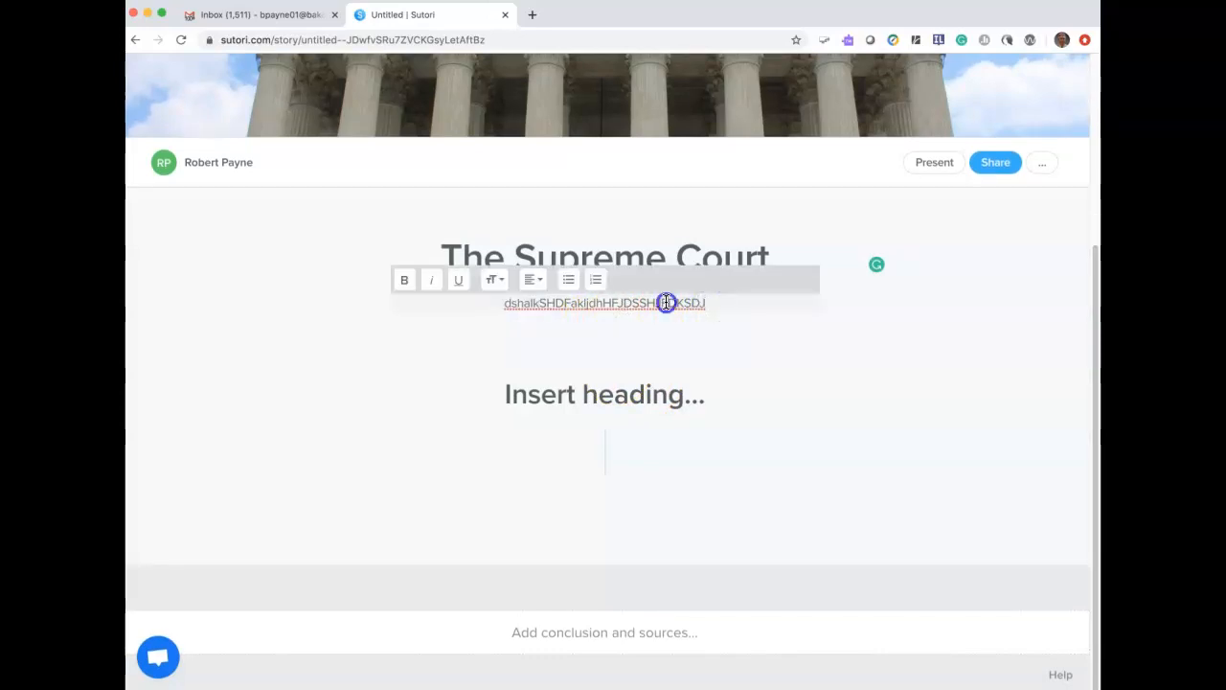
click(724, 324)
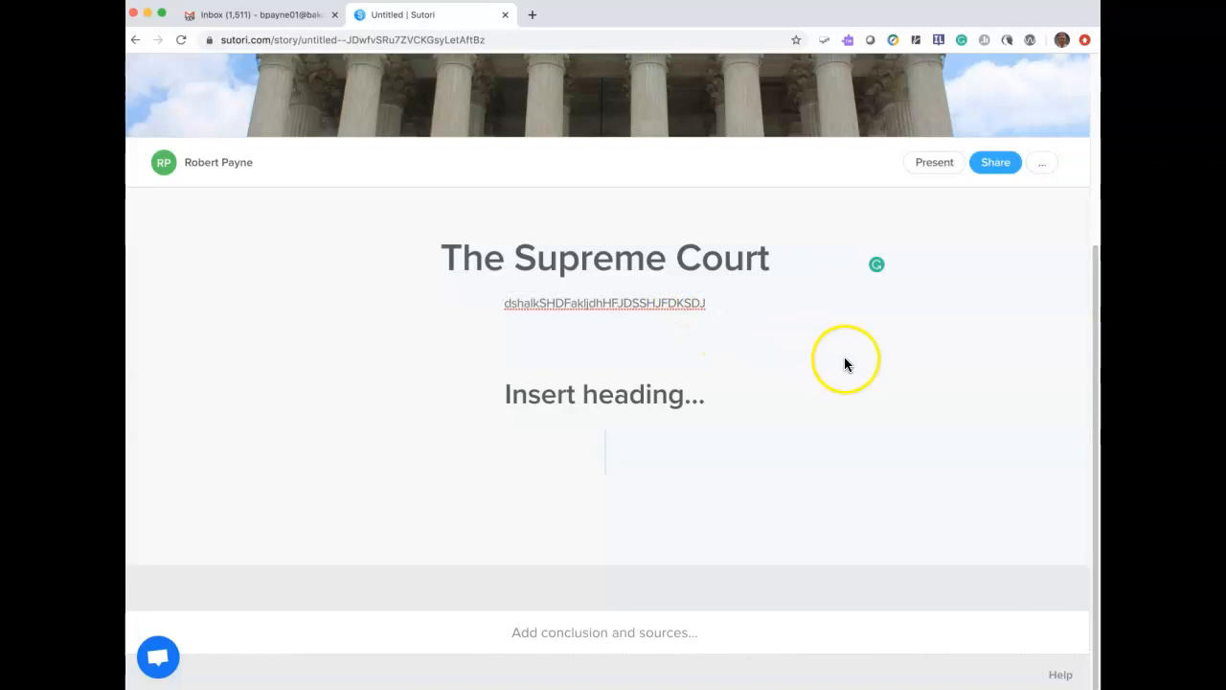
Enter "HISTORY OF THE SUPREME COURT" as the heading of the story's first section
mouse_move(606, 458)
click(140, 243)
mouse_move(628, 484)
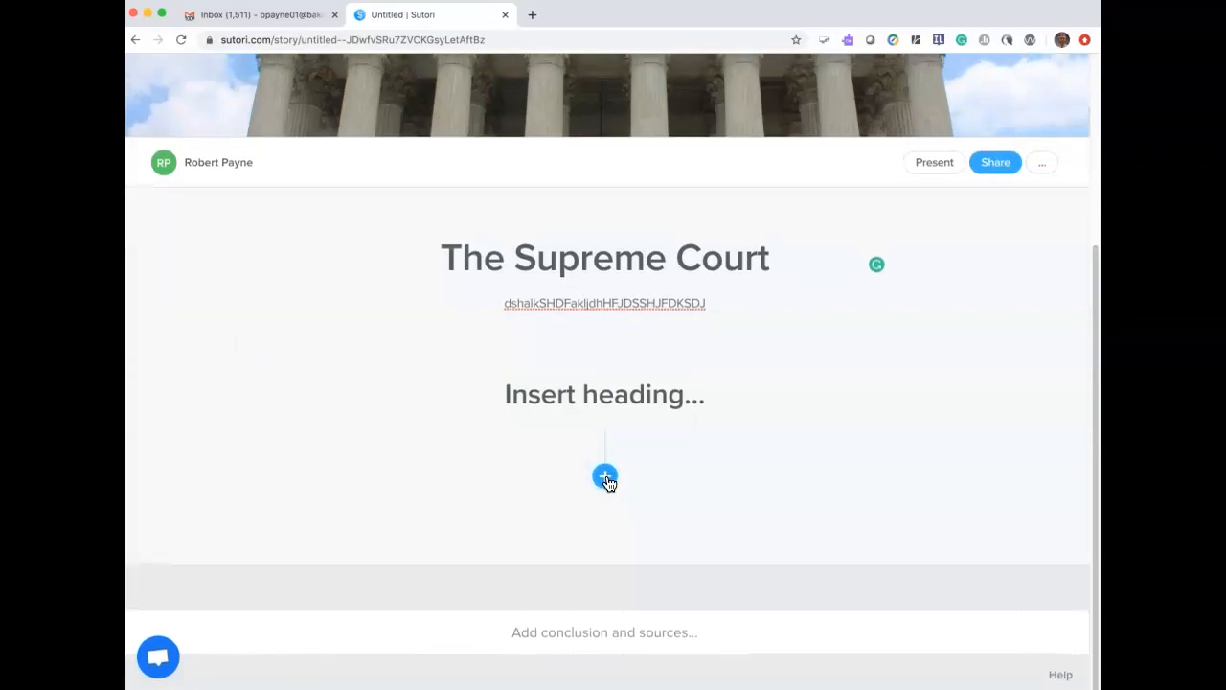
click(603, 478)
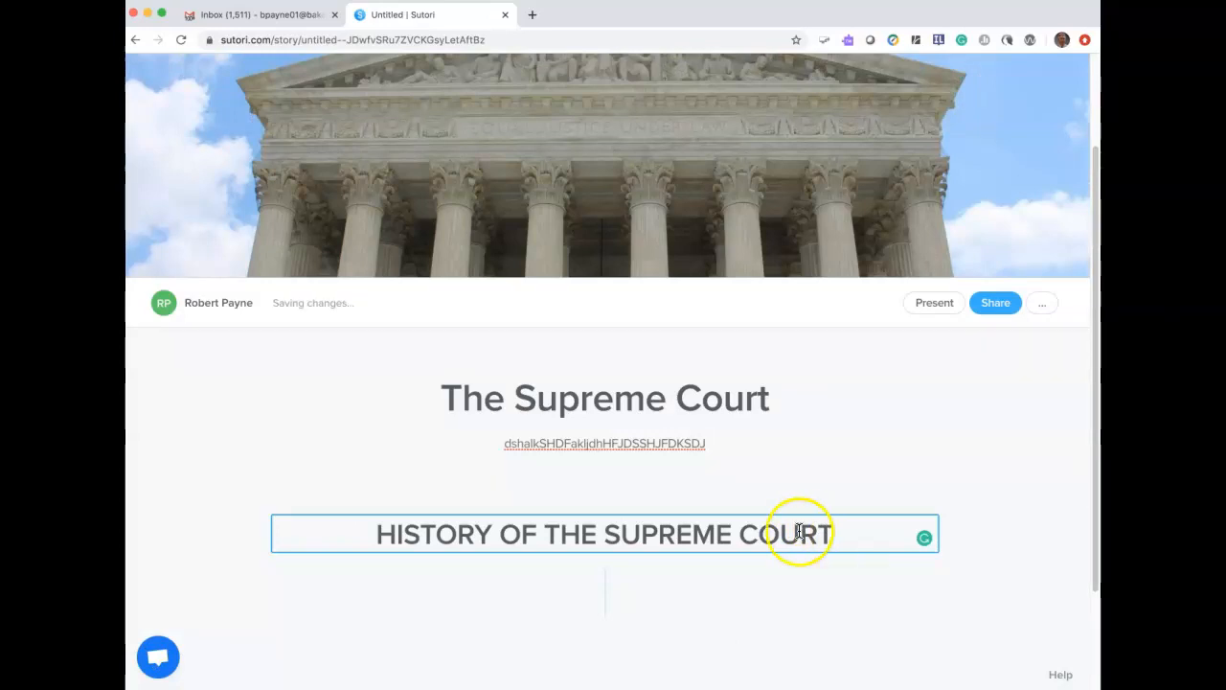
click(629, 613)
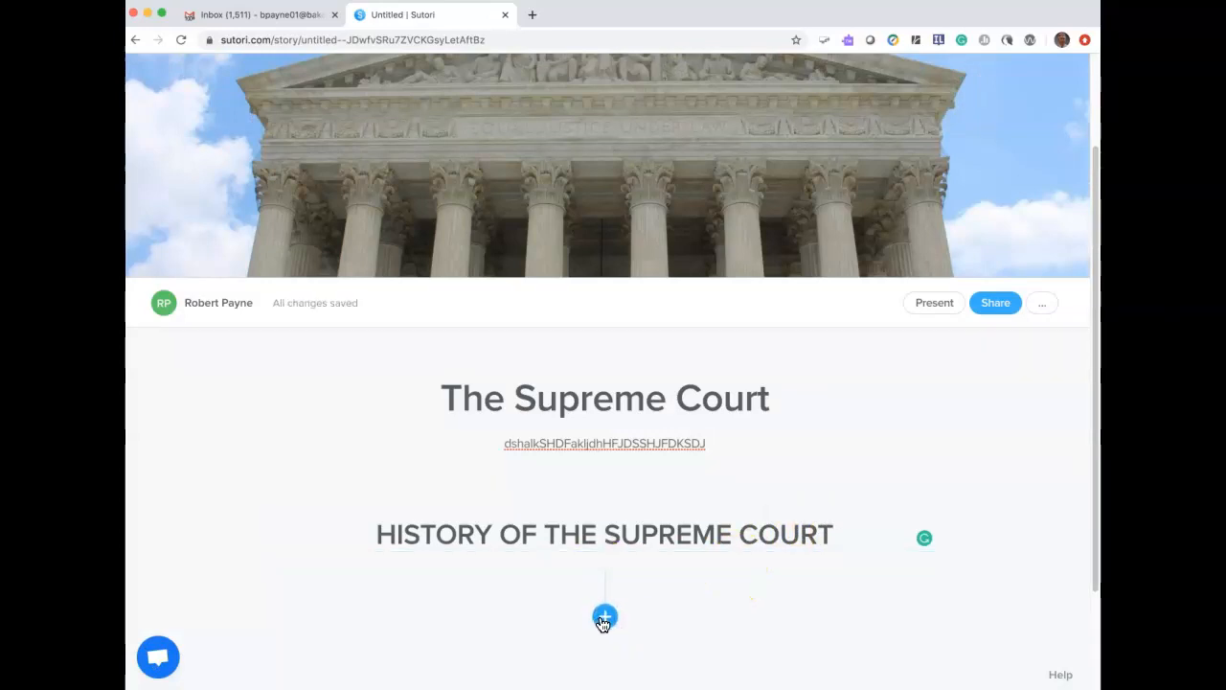
Add a video under the heading by searching YouTube for "HISTORY OF THE SUPREME COURT" and choosing "All About the Supreme Court | History"
click(617, 613)
click(605, 618)
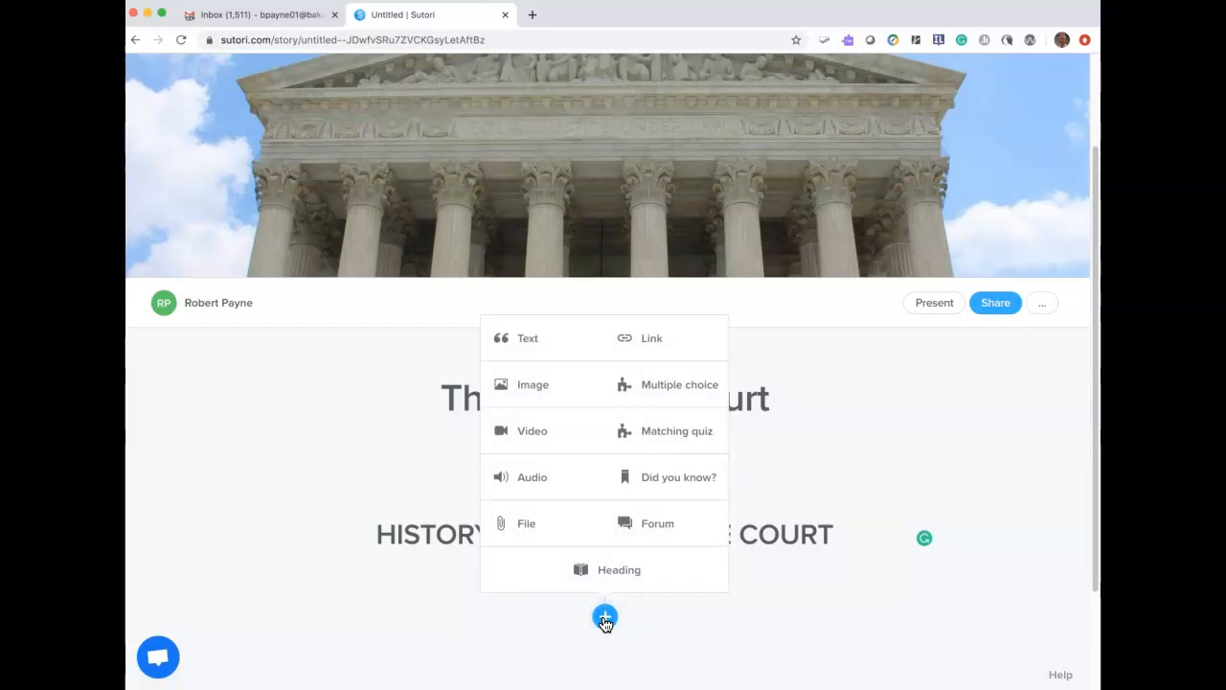
click(531, 432)
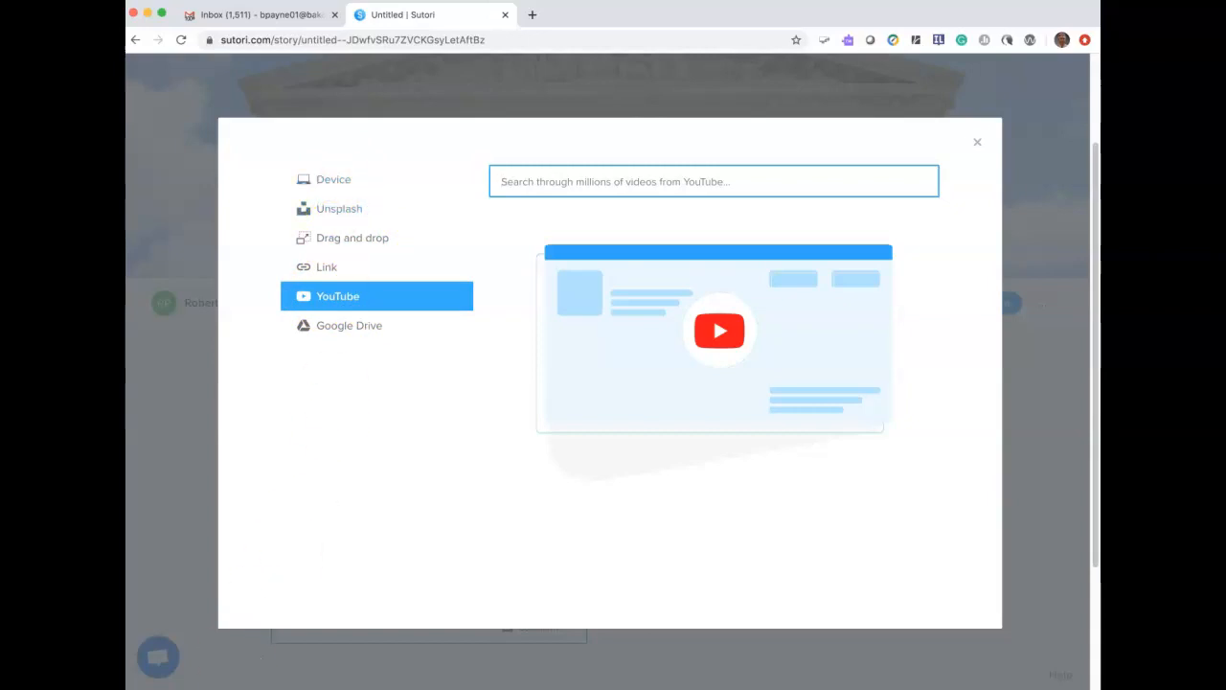
text(HISTORY OF THE SUPREME COURT)
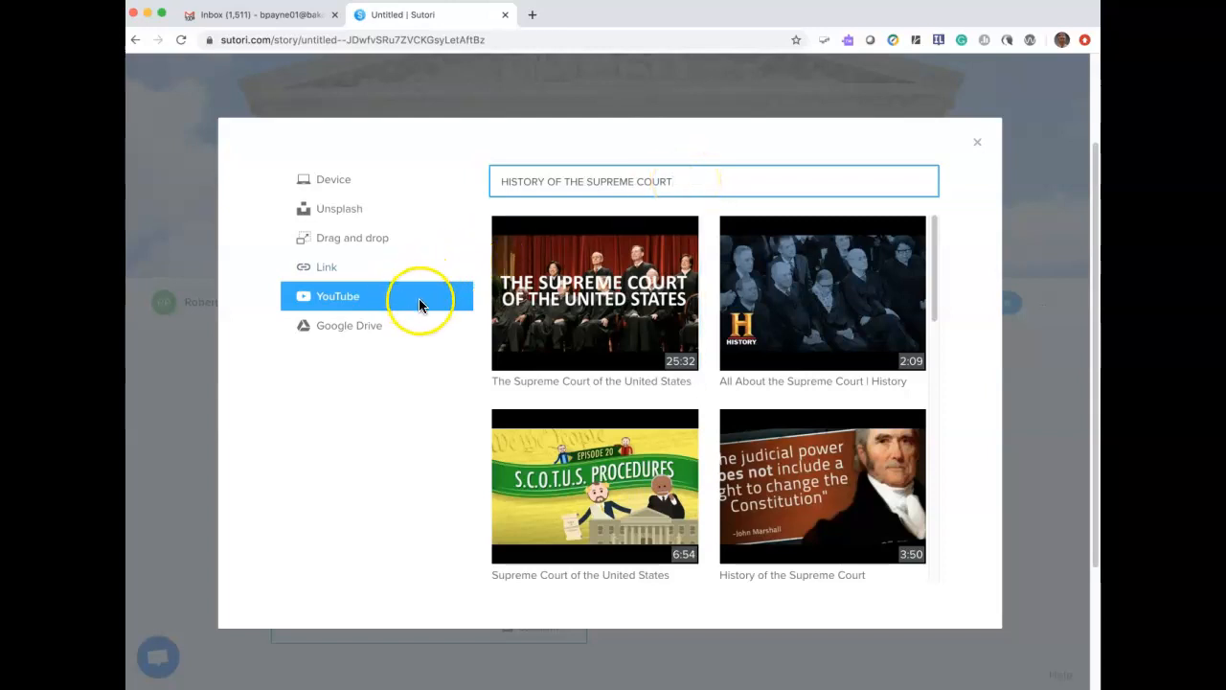
click(835, 311)
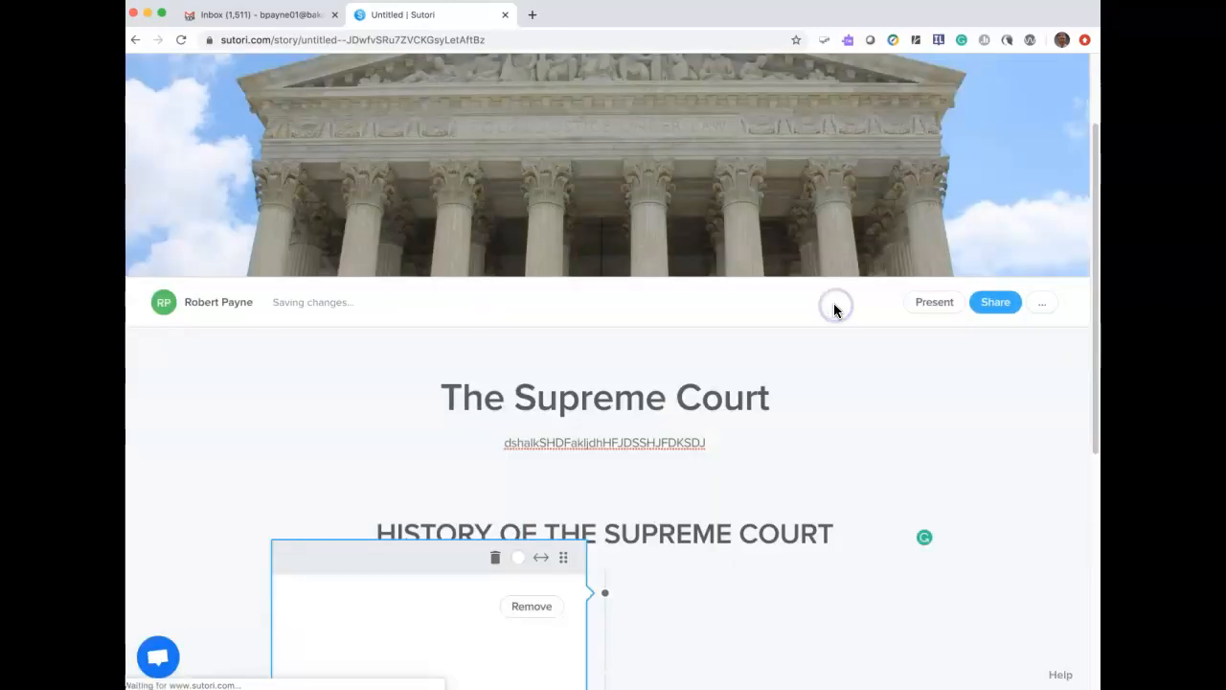
click(750, 477)
scroll(786, 479, down, 5)
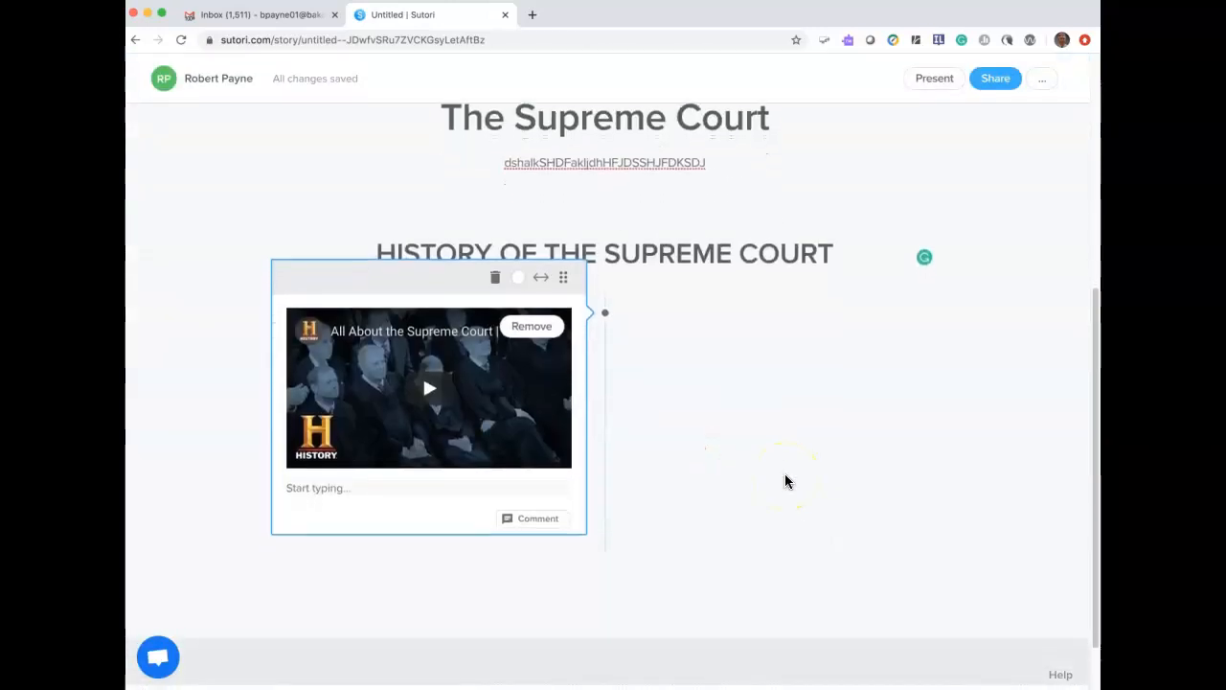
Examine the video card's caption field, comment option, color choices and reordering handle
click(601, 284)
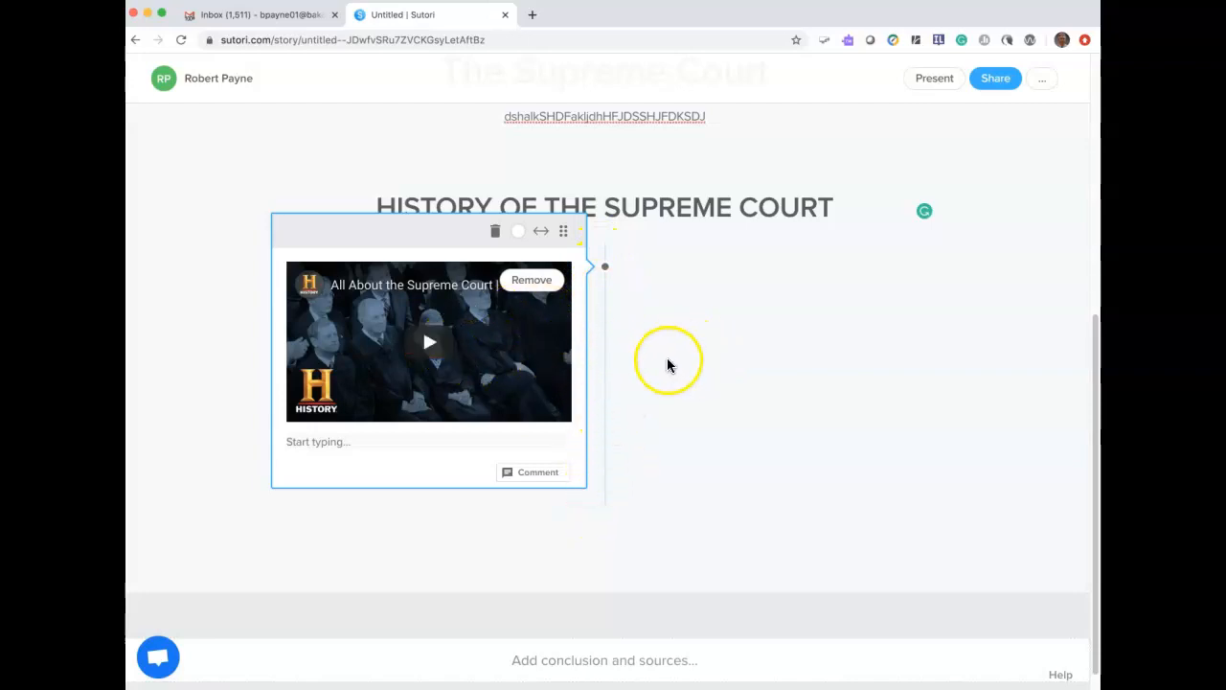
scroll(668, 365, down, 1)
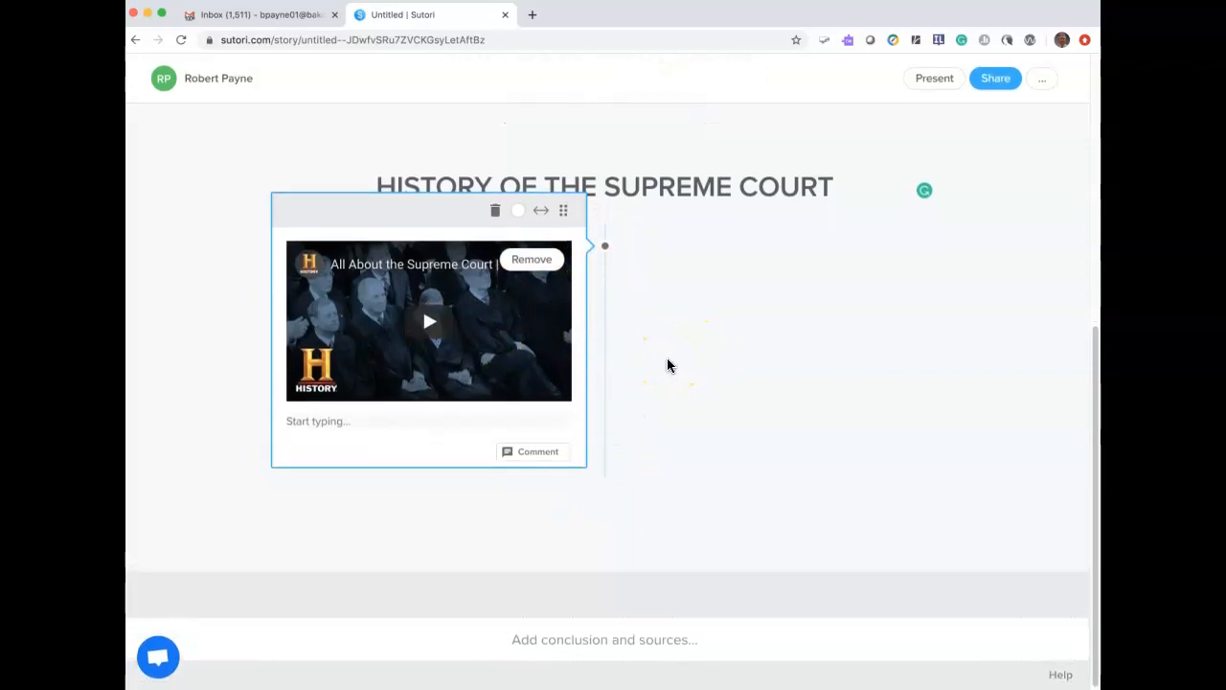
click(329, 423)
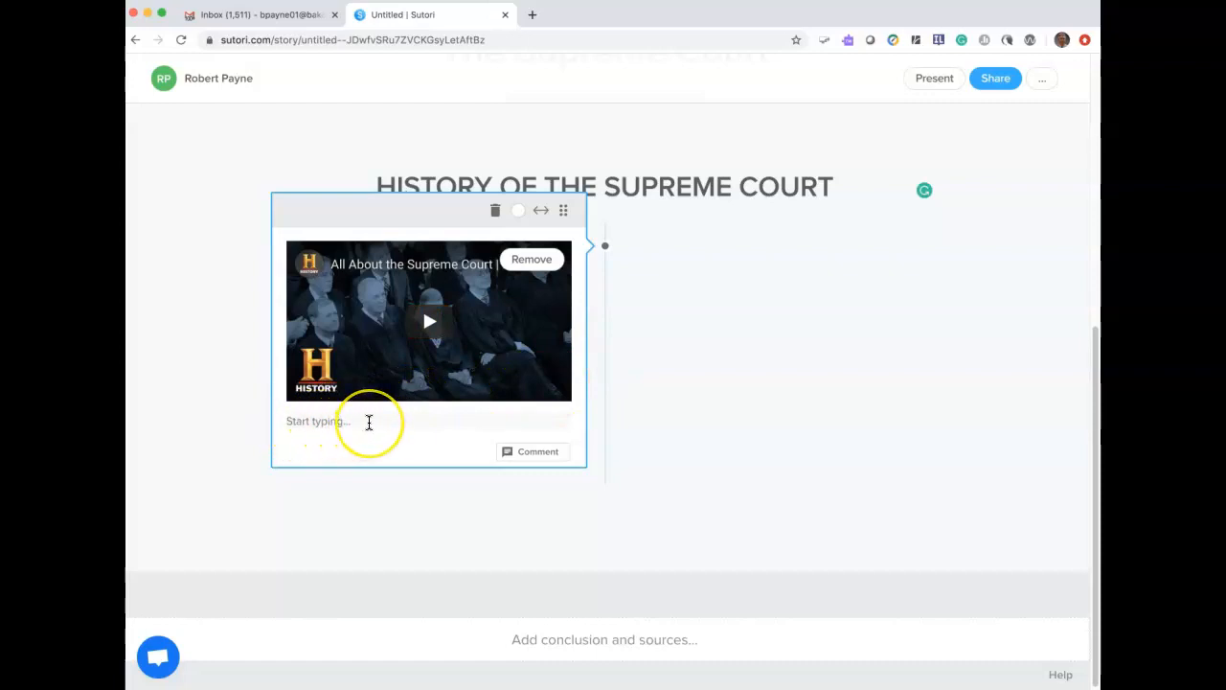
click(339, 423)
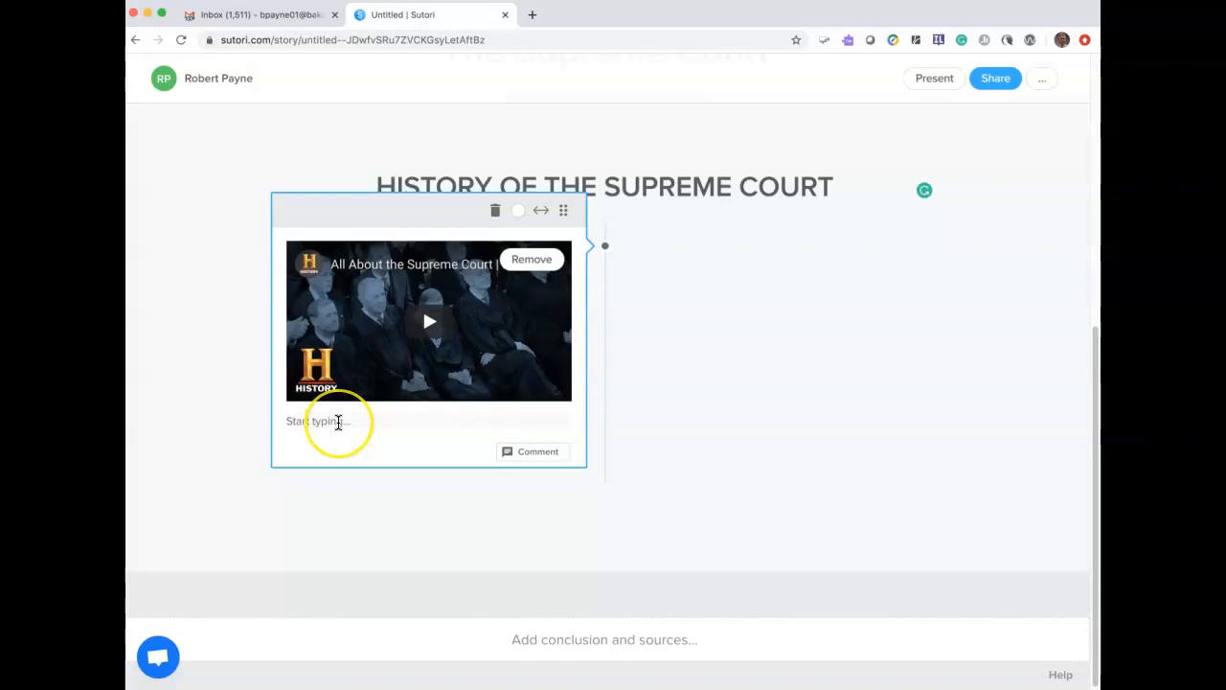
click(522, 458)
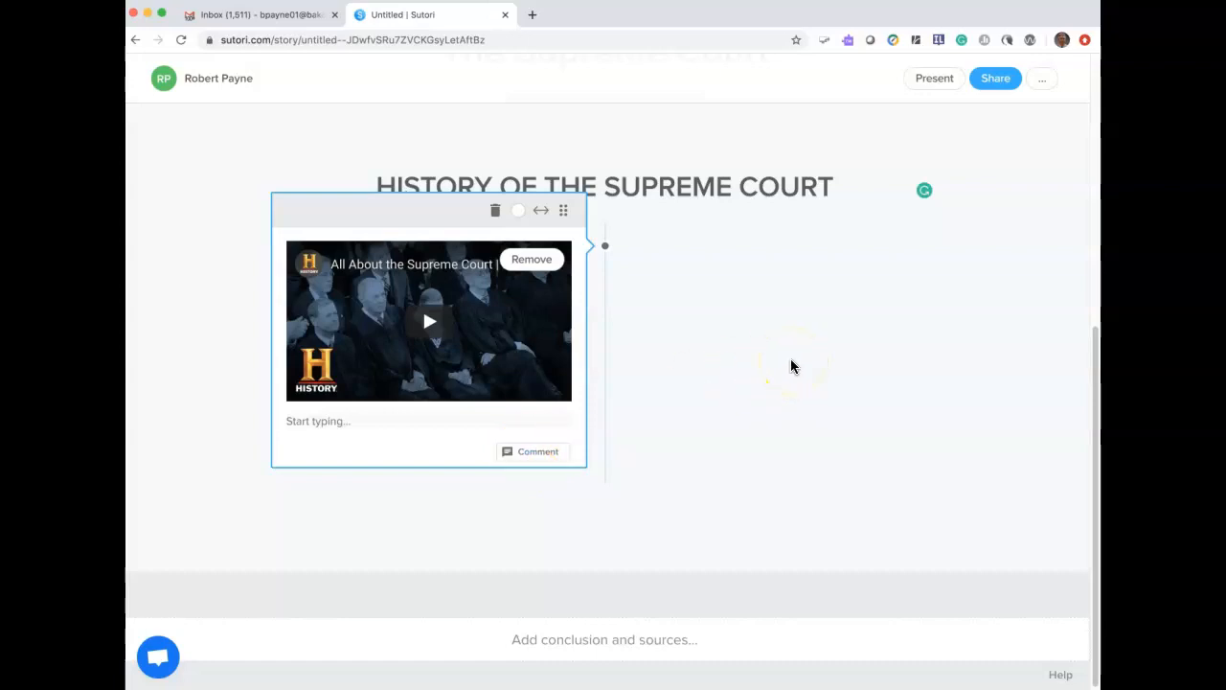
scroll(661, 381, down, 2)
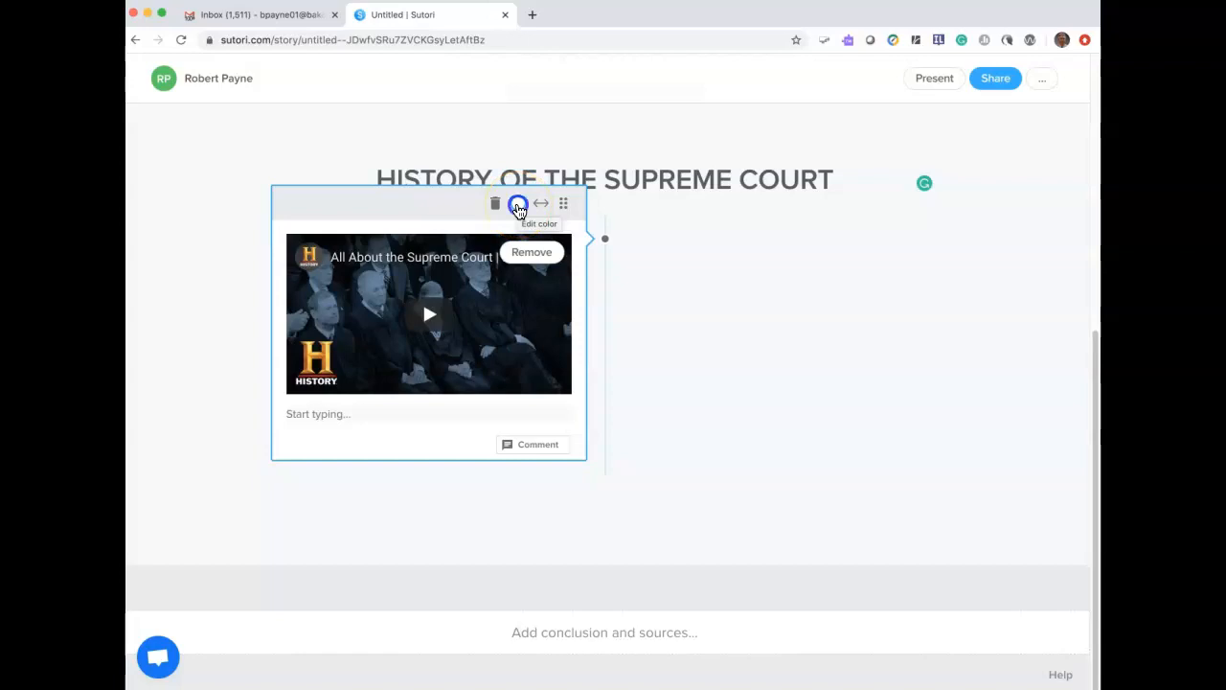
click(519, 206)
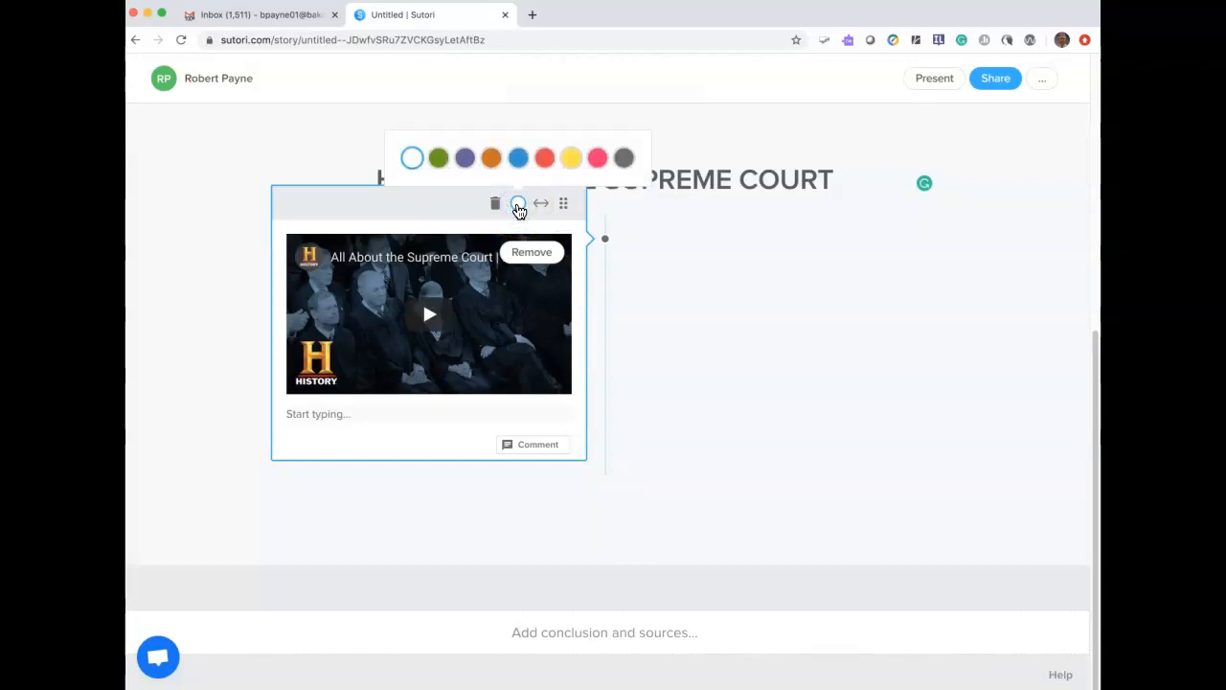
click(564, 206)
mouse_move(565, 208)
mouse_down()
mouse_move(591, 227)
mouse_move(558, 268)
mouse_move(567, 239)
mouse_move(561, 380)
mouse_move(586, 216)
mouse_up()
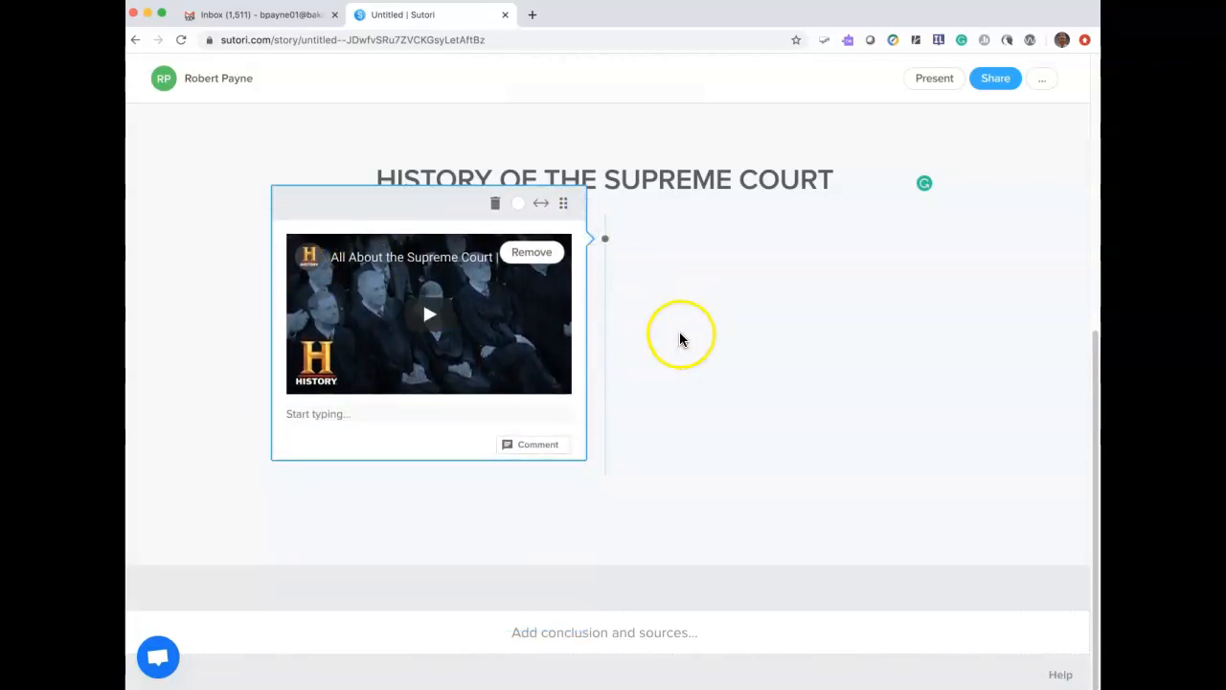
Start an image item after the video with Unsplash as its source and search for "LAWSUITS"
scroll(662, 359, down, 1)
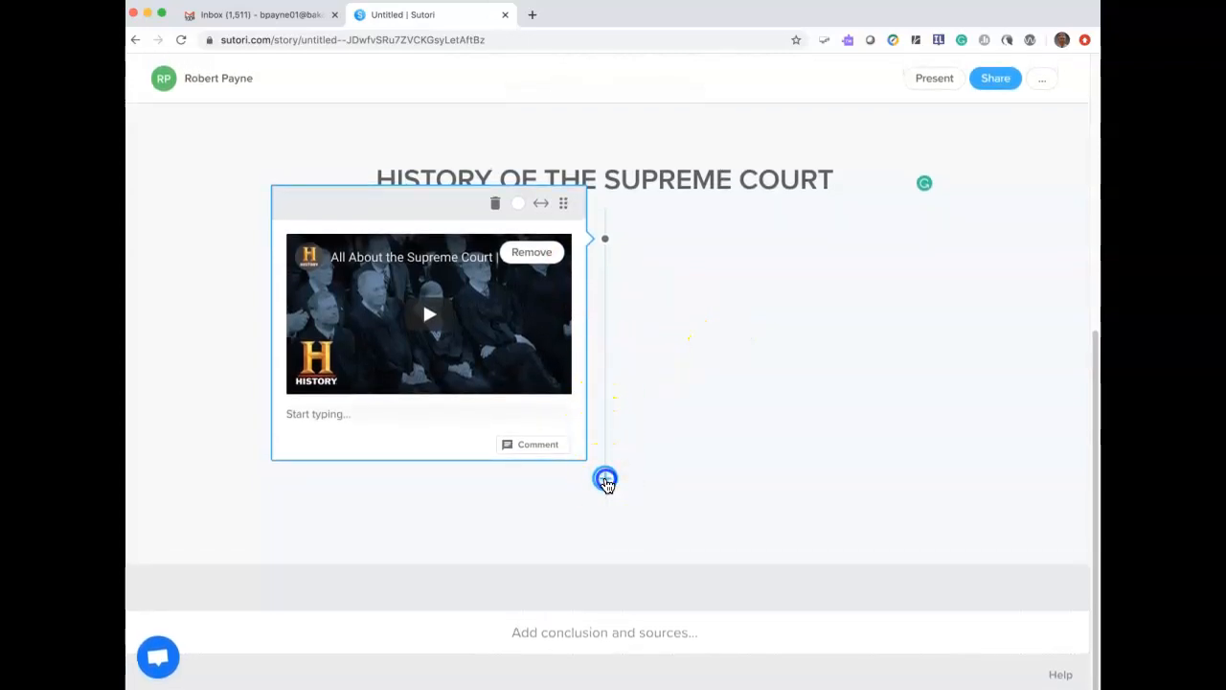
click(605, 480)
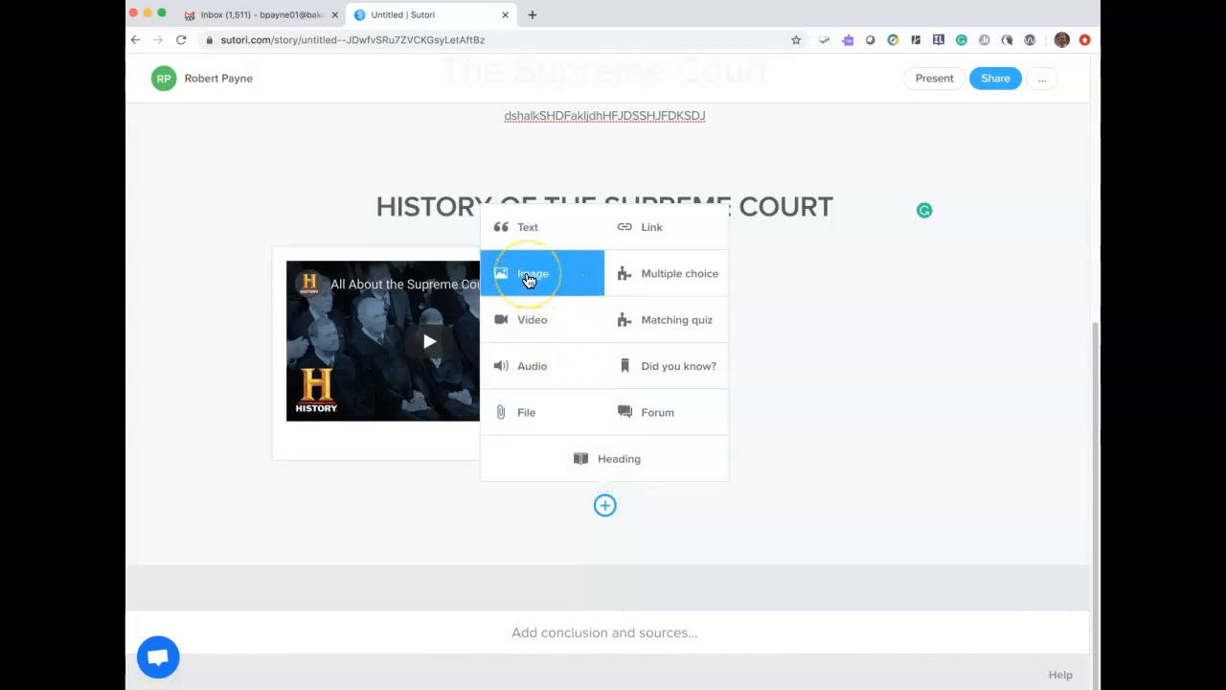
click(529, 279)
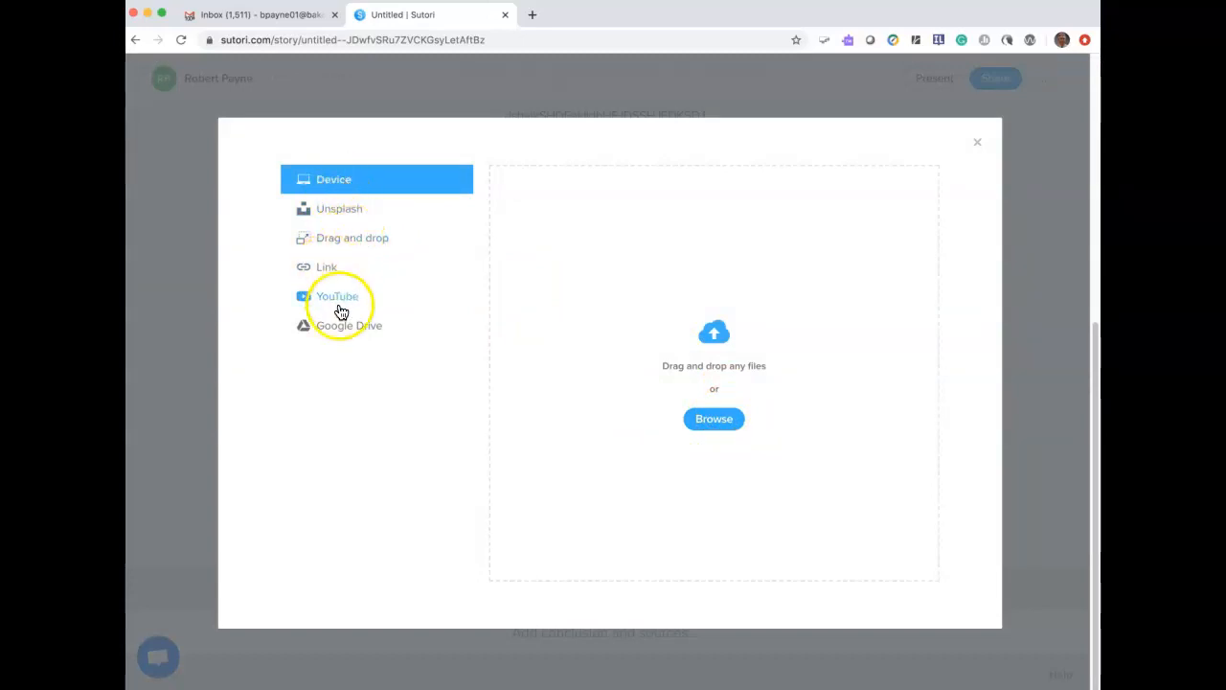
click(353, 216)
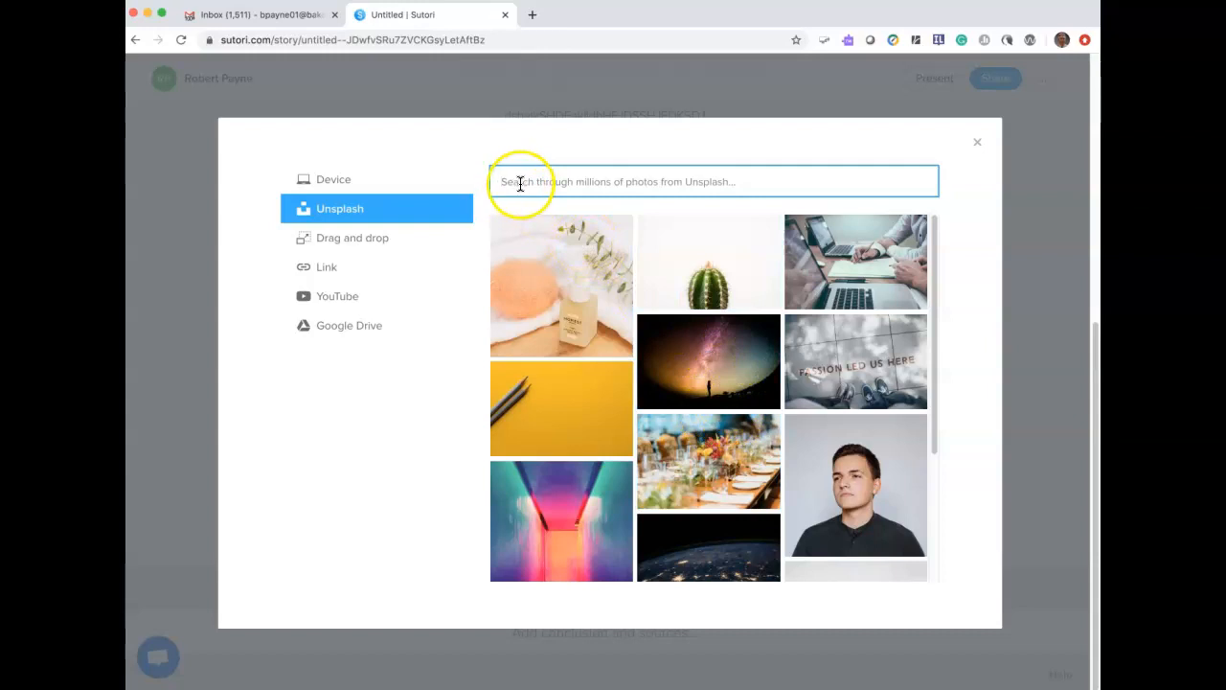
text(LAWSUITS)
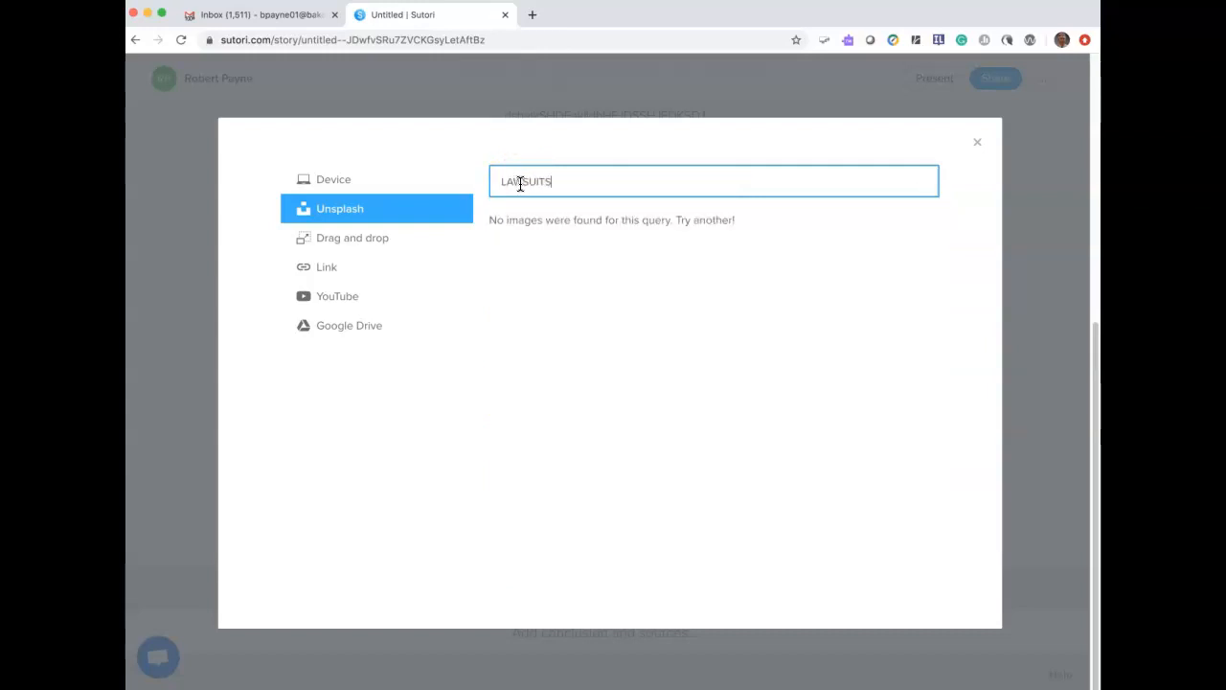
Replace the photo search with "SUPREME COURT" and insert the picture of a protester facing the court with a "We are all humans" sign
key(BackSpace)
key(BackSpace)
key(BackSpace)
key(BackSpace)
key(BackSpace)
key(BackSpace)
key(BackSpace)
key(BackSpace)
text(S)
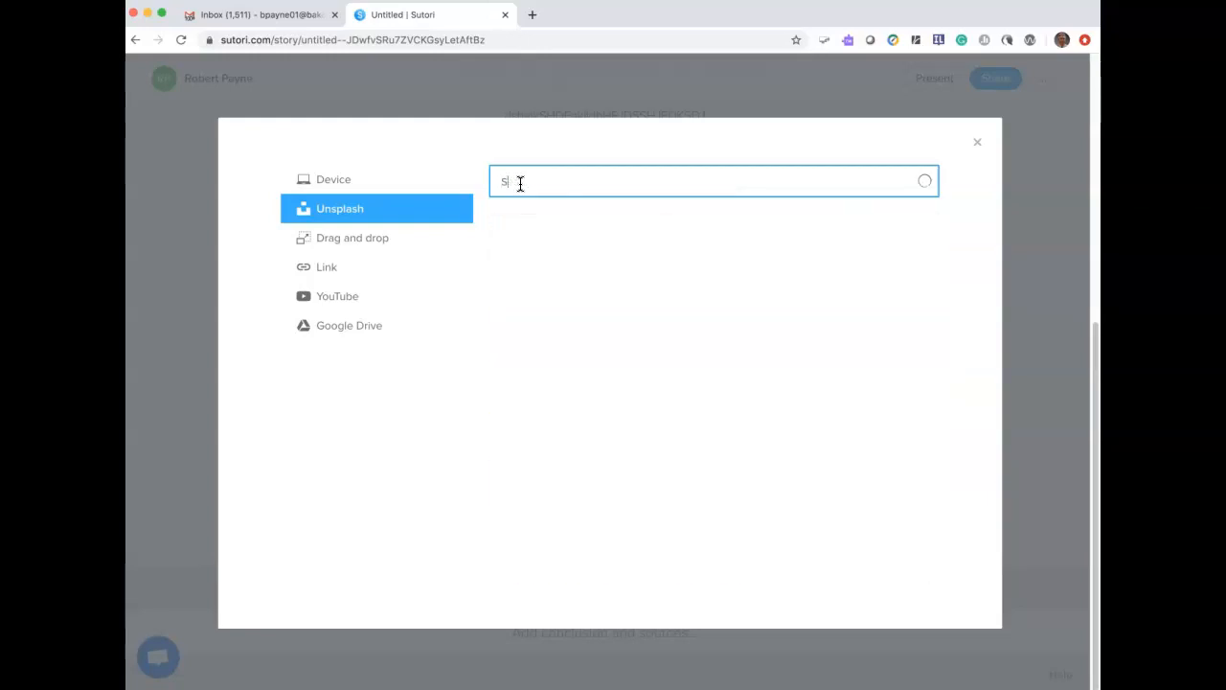
text(UPREME COU)
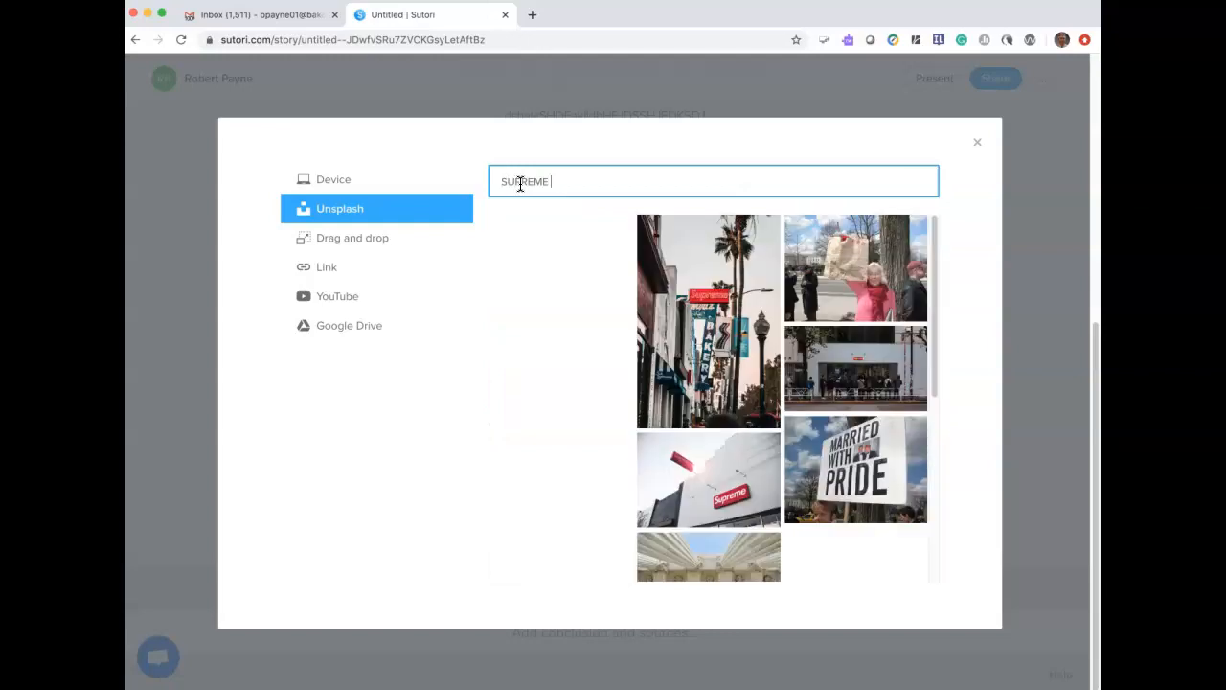
text(RT)
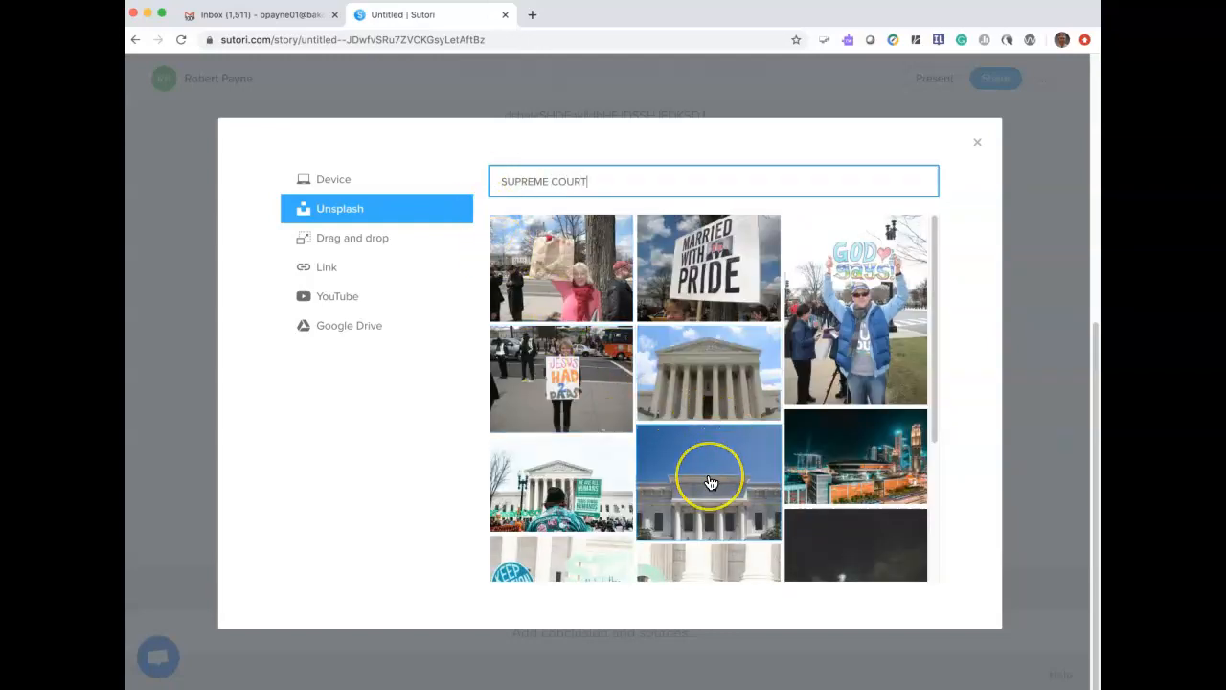
scroll(719, 460, down, 3)
click(554, 348)
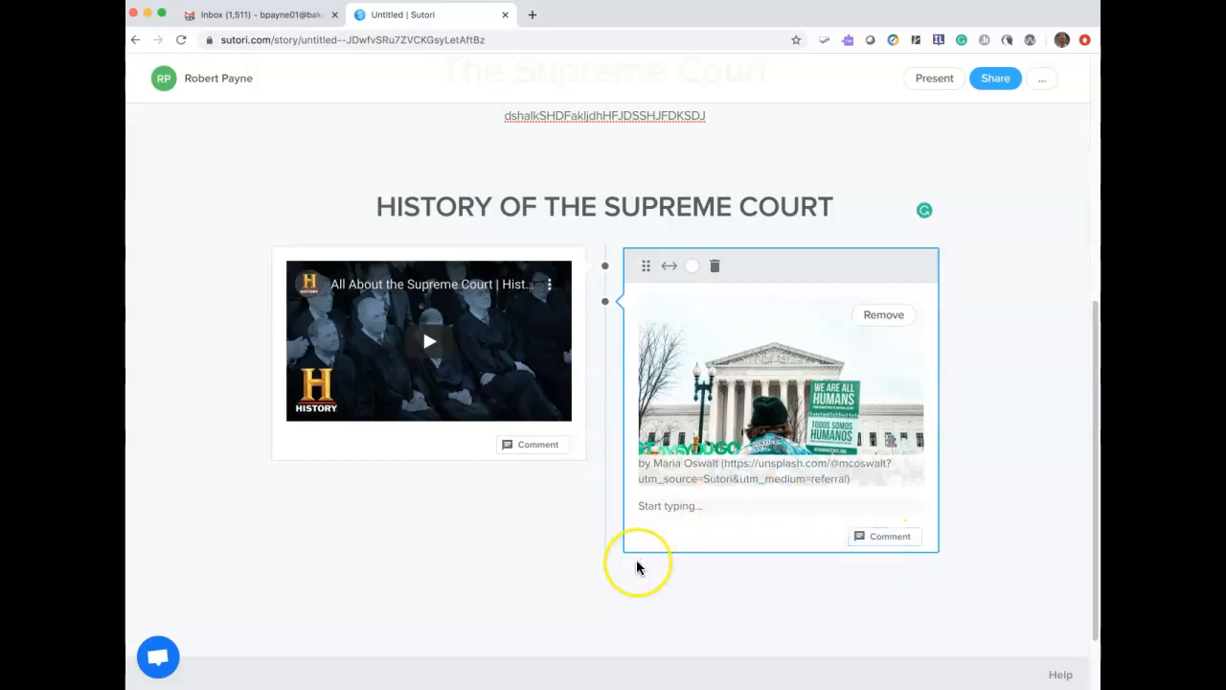
Add a new, empty heading block below the video and image cards
scroll(637, 567, down, 2)
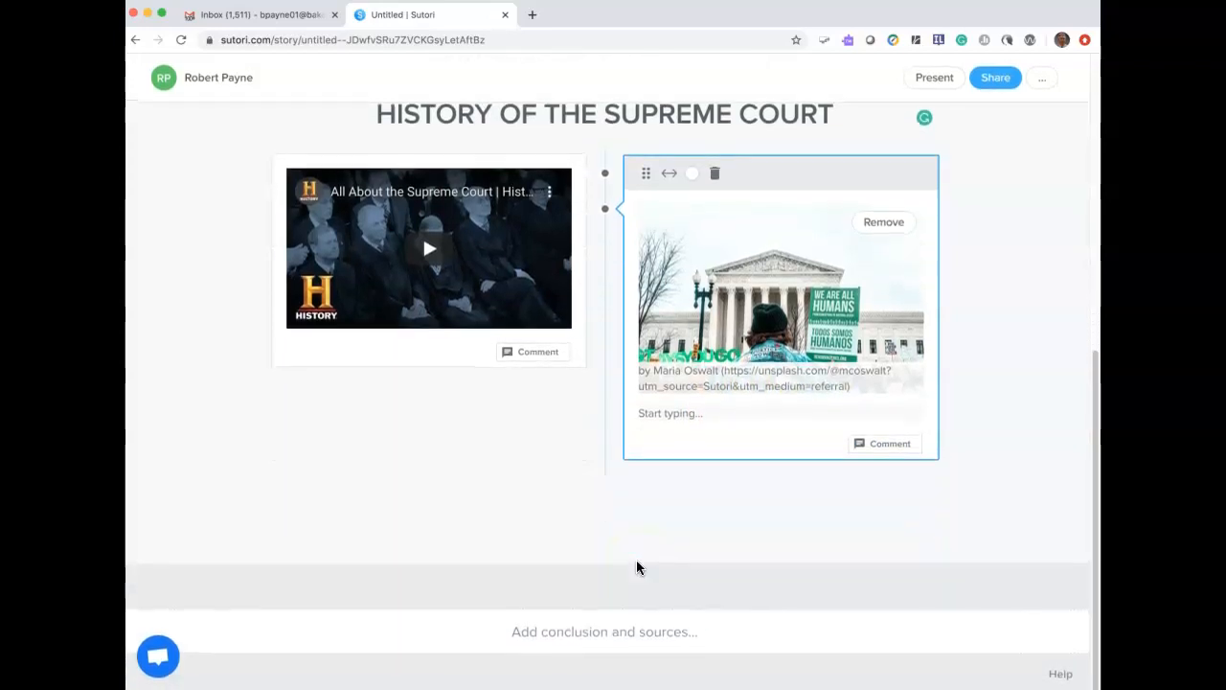
scroll(636, 565, up, 1)
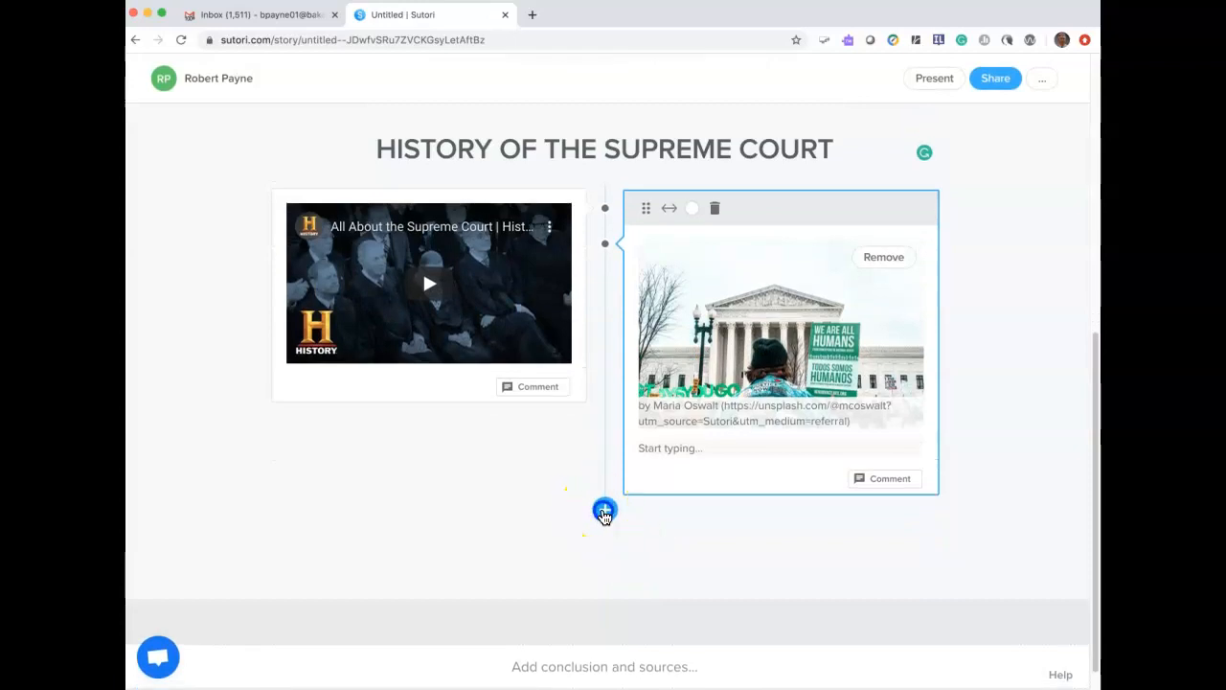
click(604, 512)
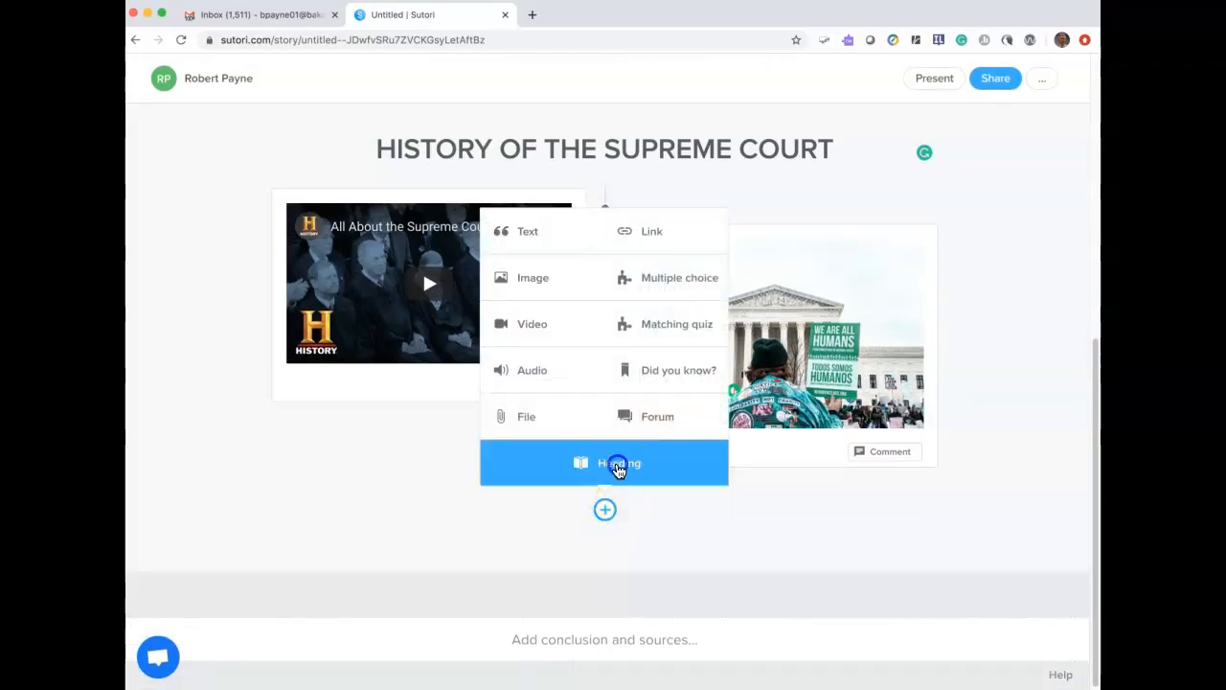
click(618, 468)
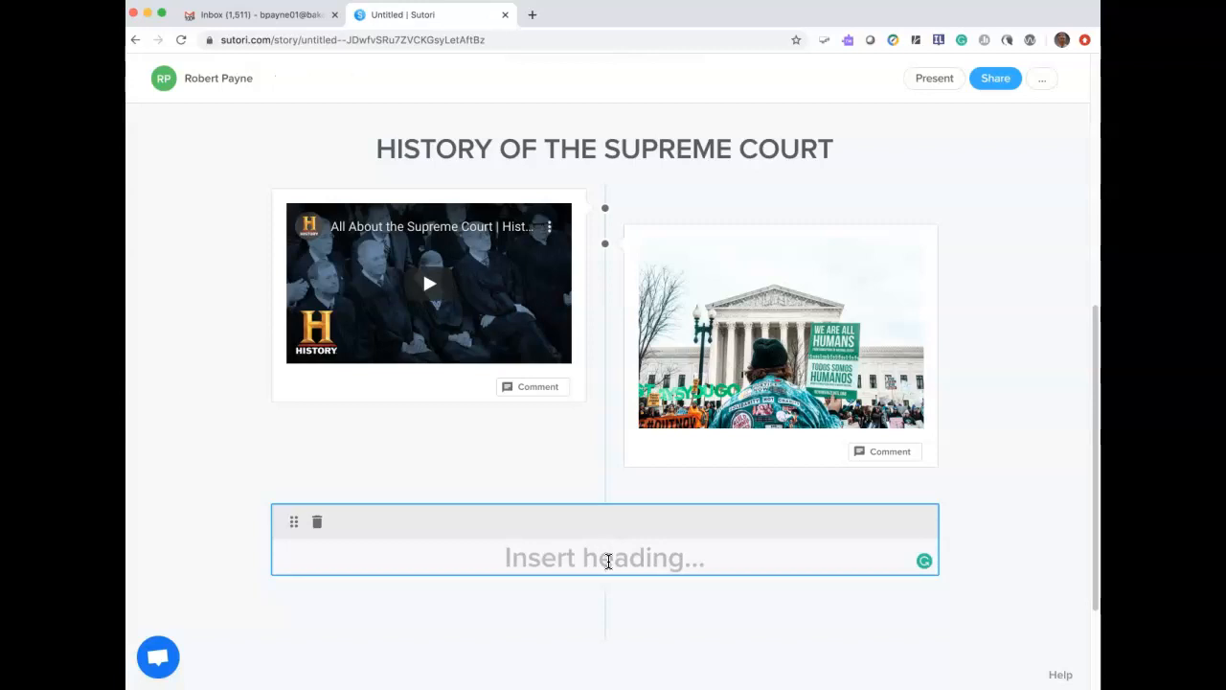
Enter "What do you know about the Supreme Court?" as the text of the empty heading block
text(What )
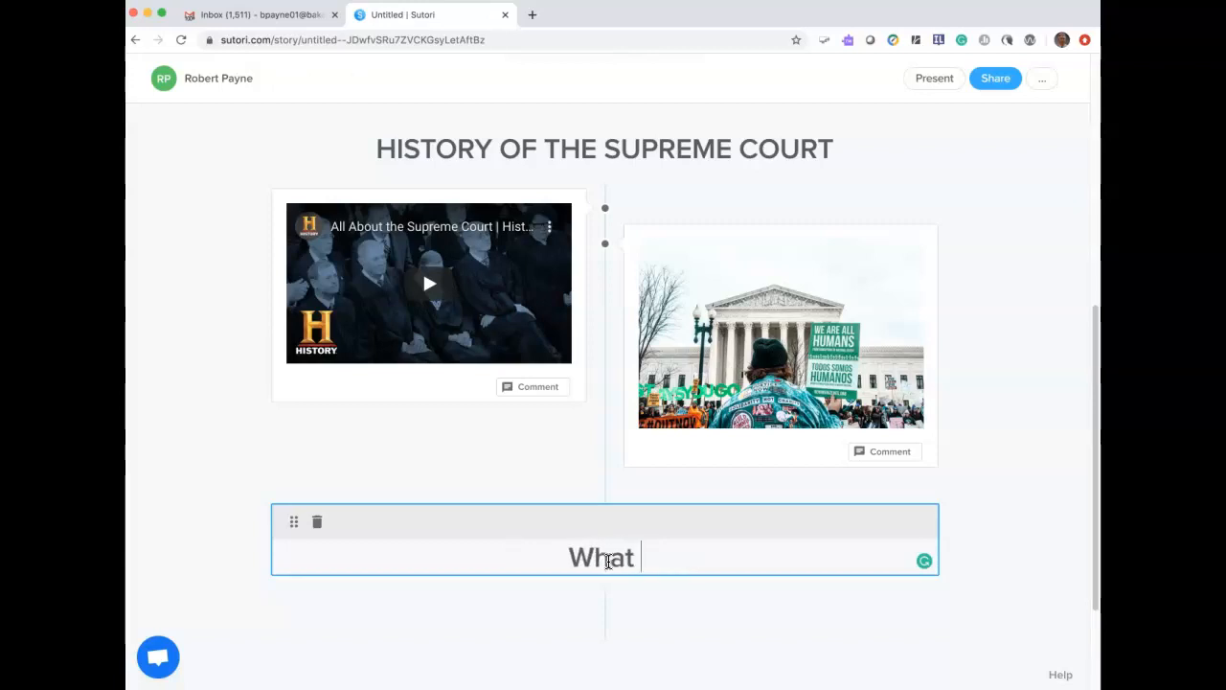
text(do you know about eh)
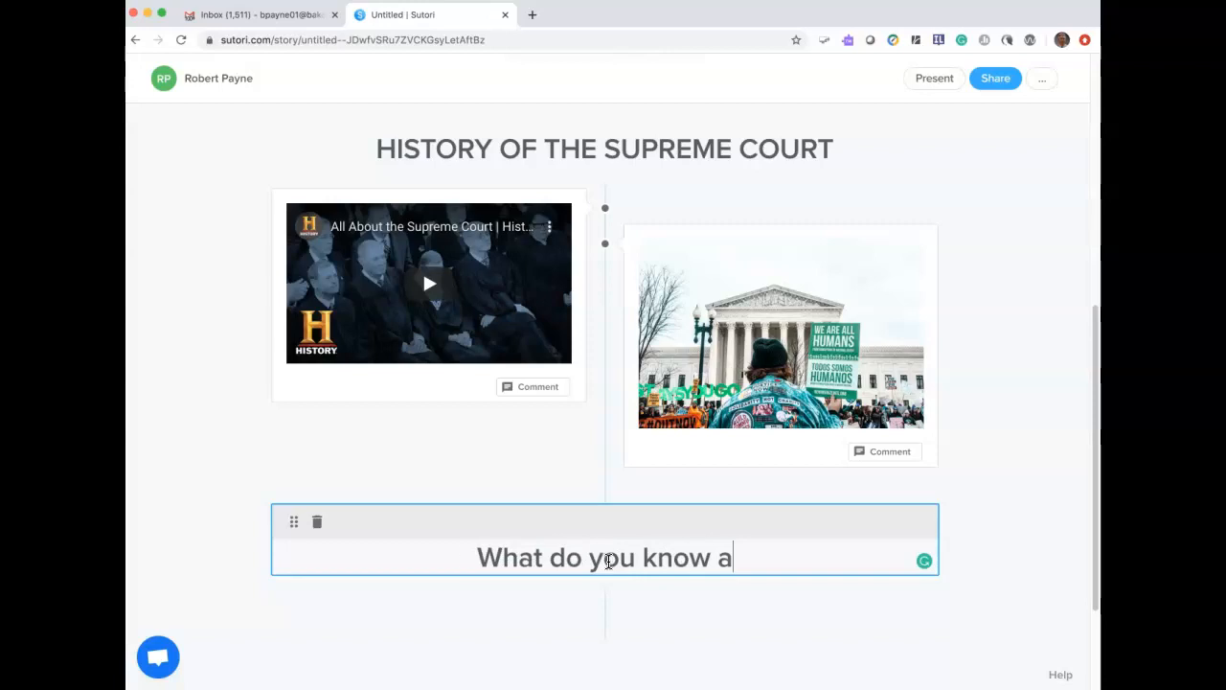
key(BackSpace)
key(BackSpace)
key(BackSpace)
key(BackSpace)
text(the Supremem)
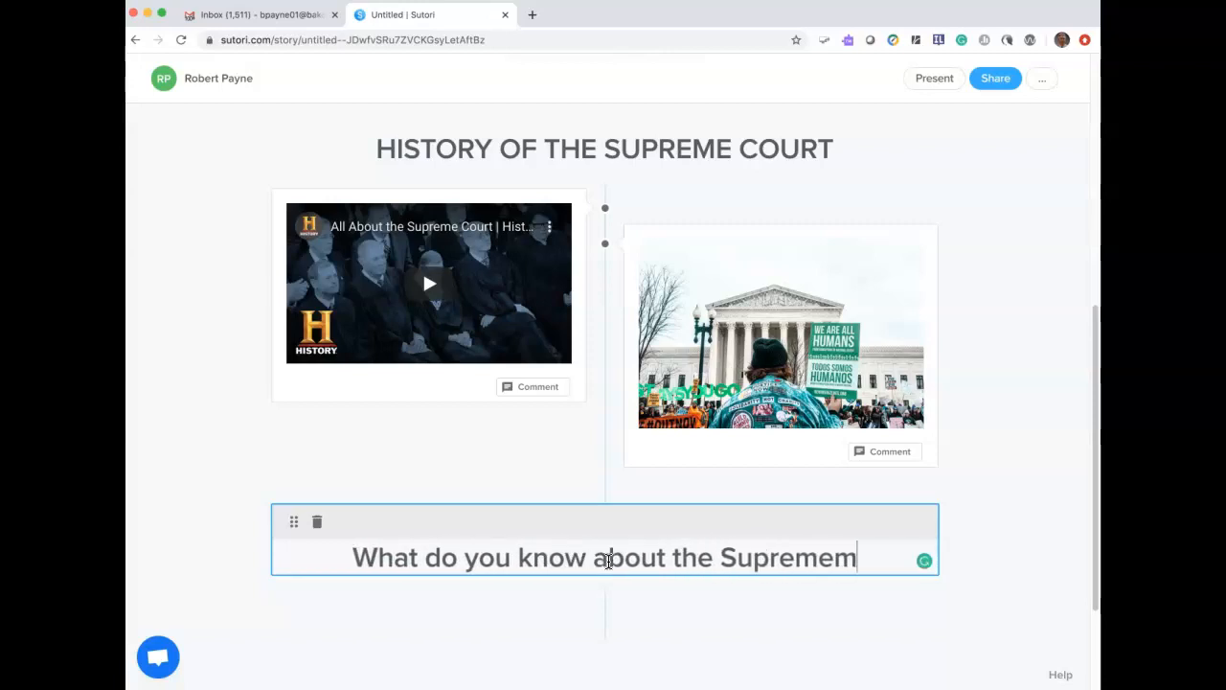
key(BackSpace)
text(Couyrt)
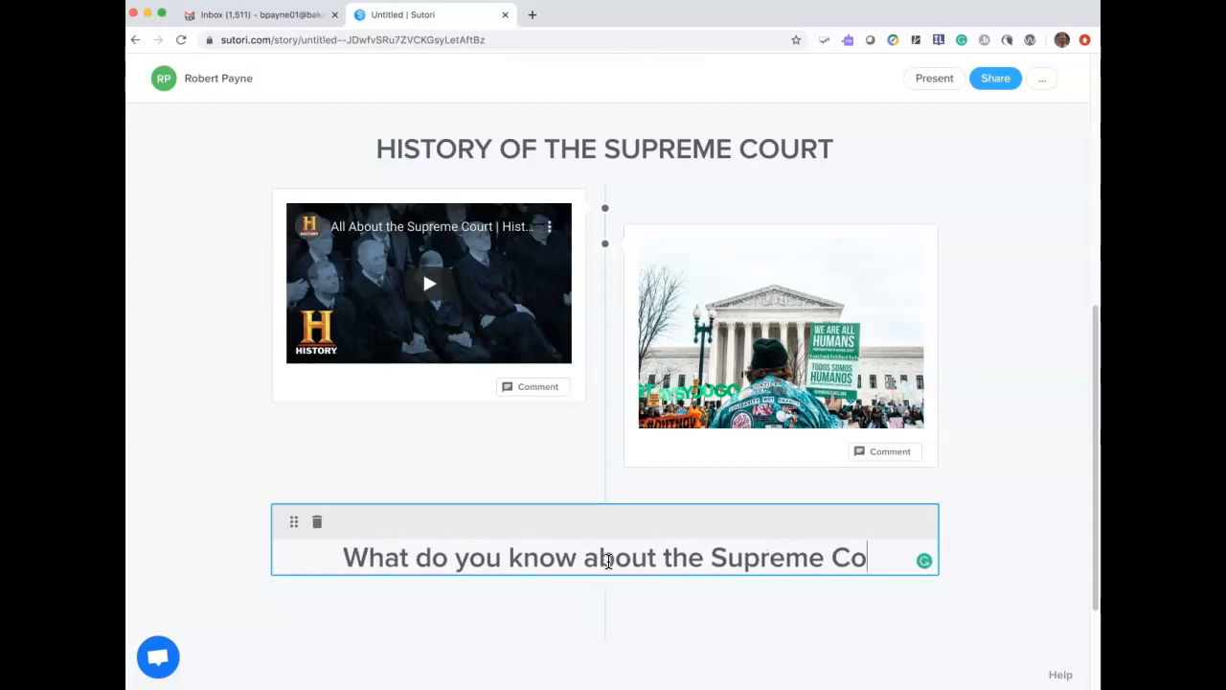
key(BackSpace)
key(BackSpace)
key(BackSpace)
text(rt)
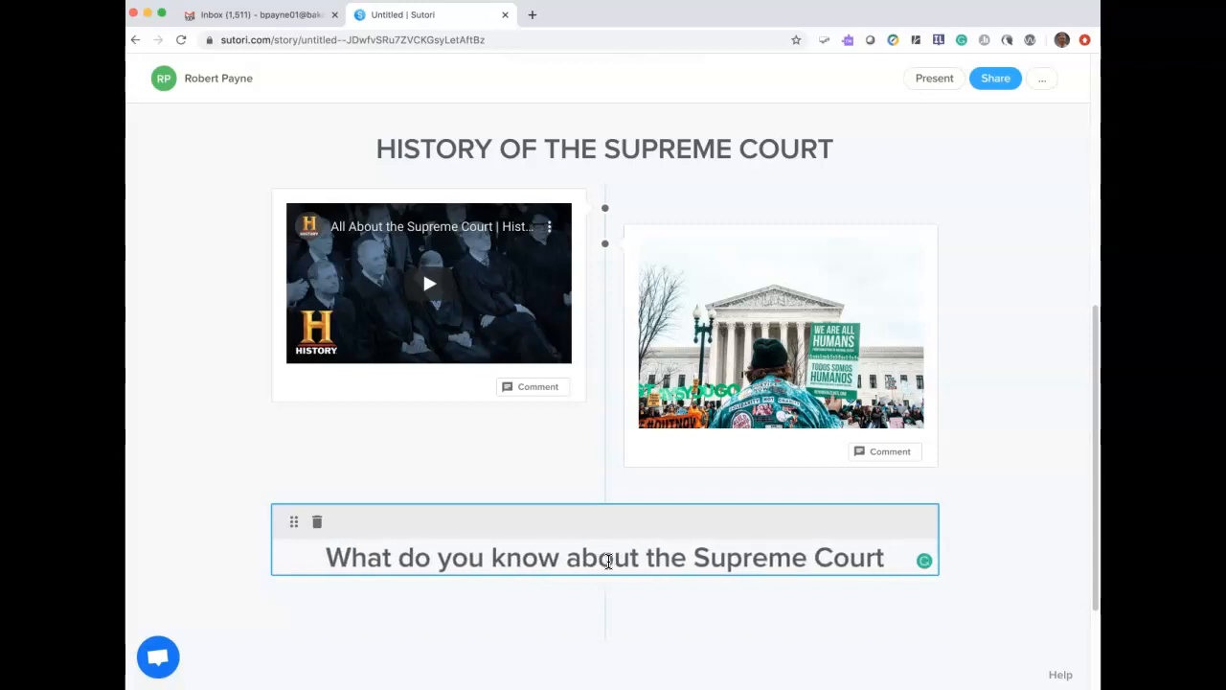
text(?)
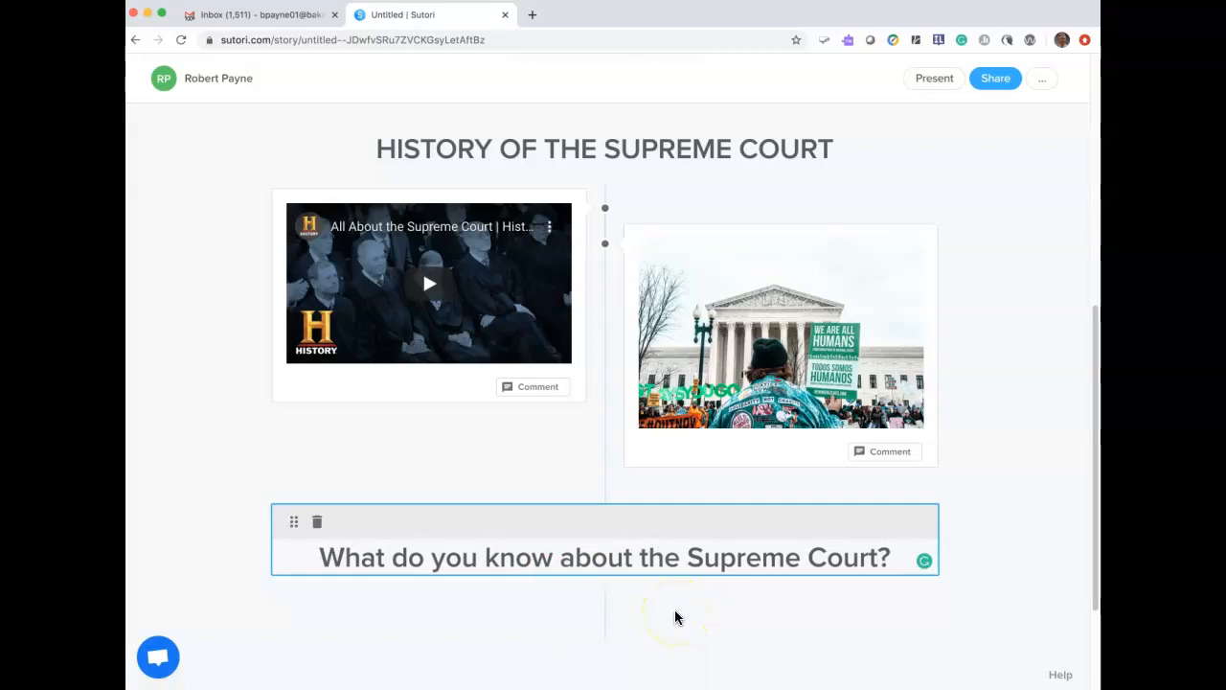
click(675, 618)
Add a text item under the new heading with the paragraph beginning "Established by Article III of the Constitution, the composition and procedures of the Supreme Court"
scroll(638, 627, up, 10)
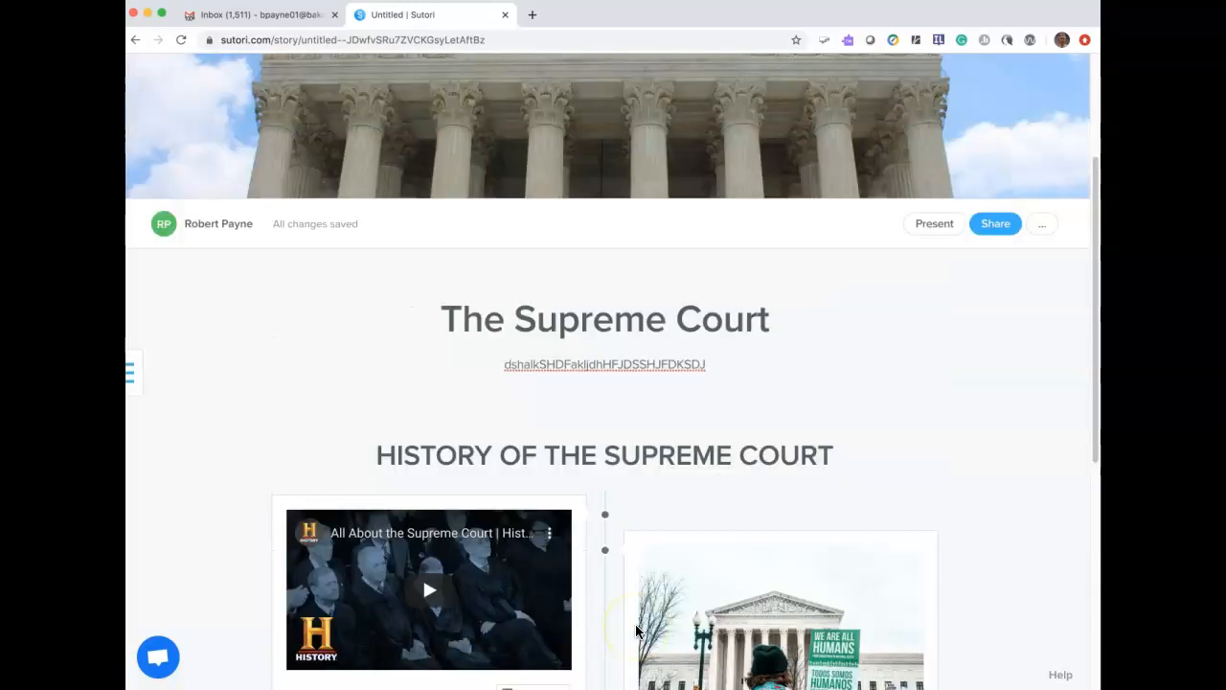
scroll(638, 630, down, 5)
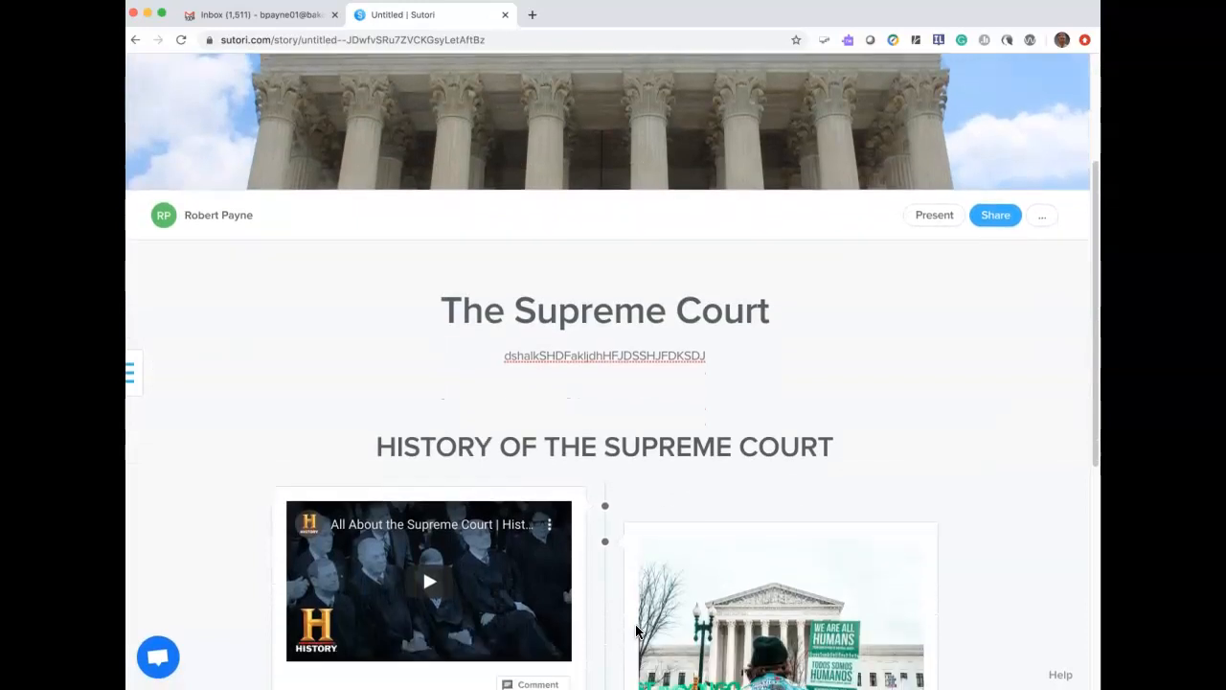
scroll(637, 631, up, 1)
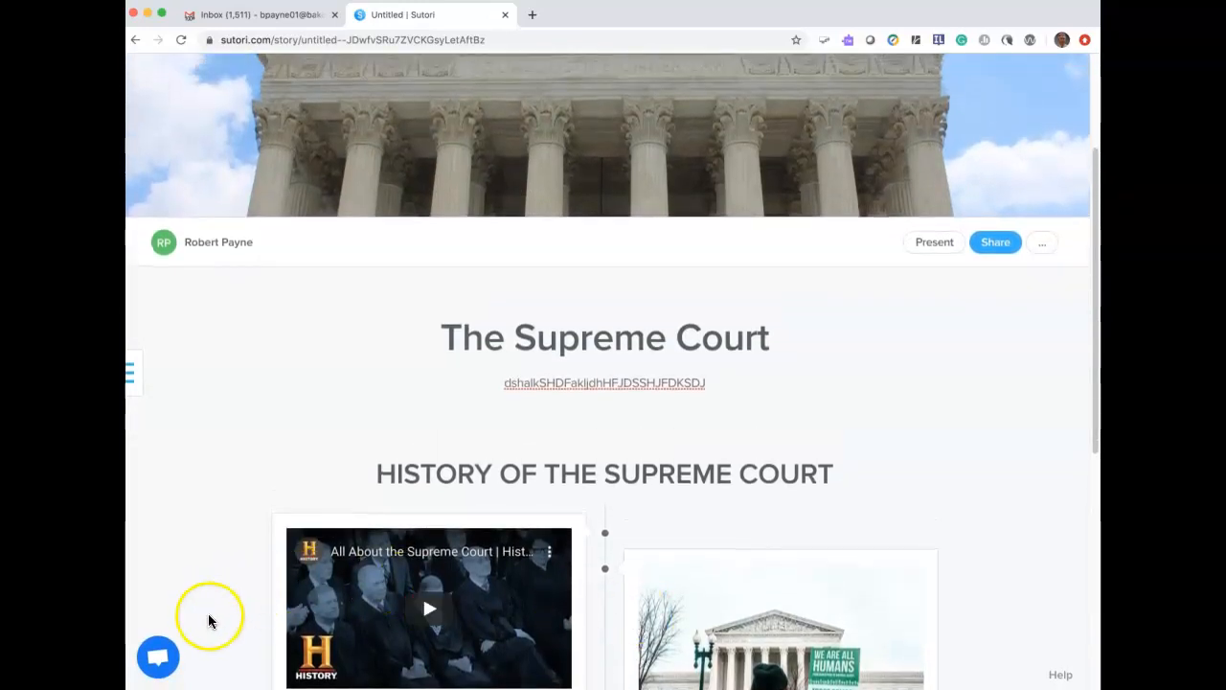
scroll(670, 635, down, 10)
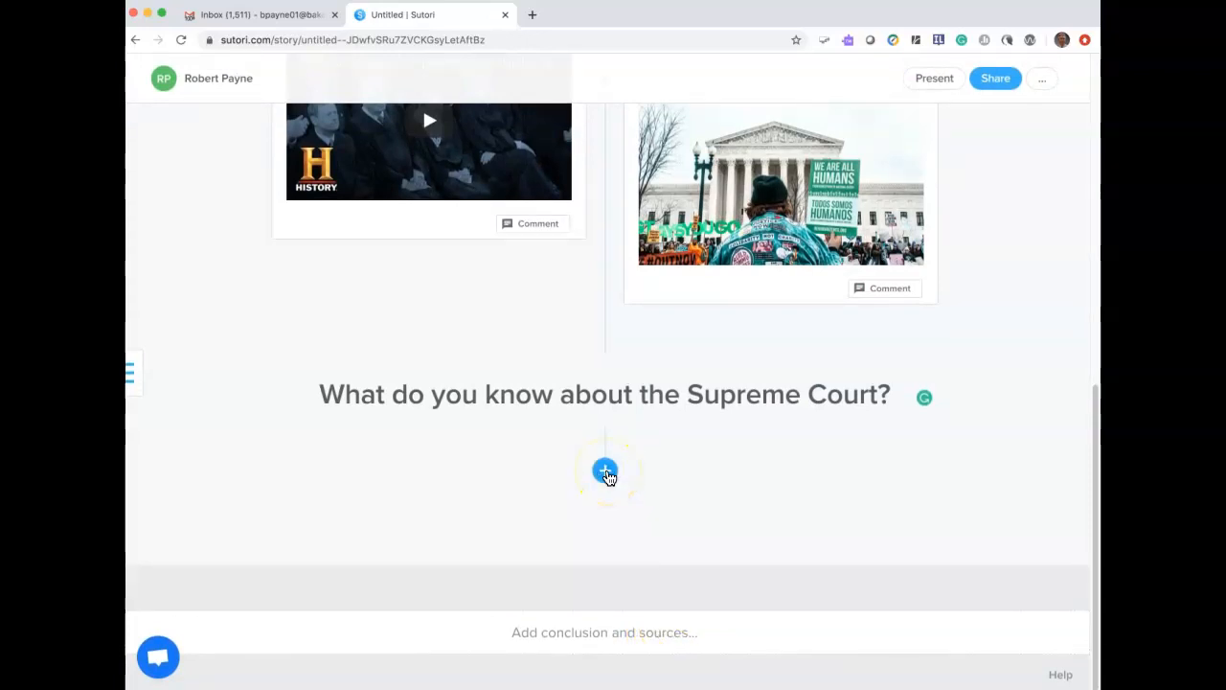
click(606, 471)
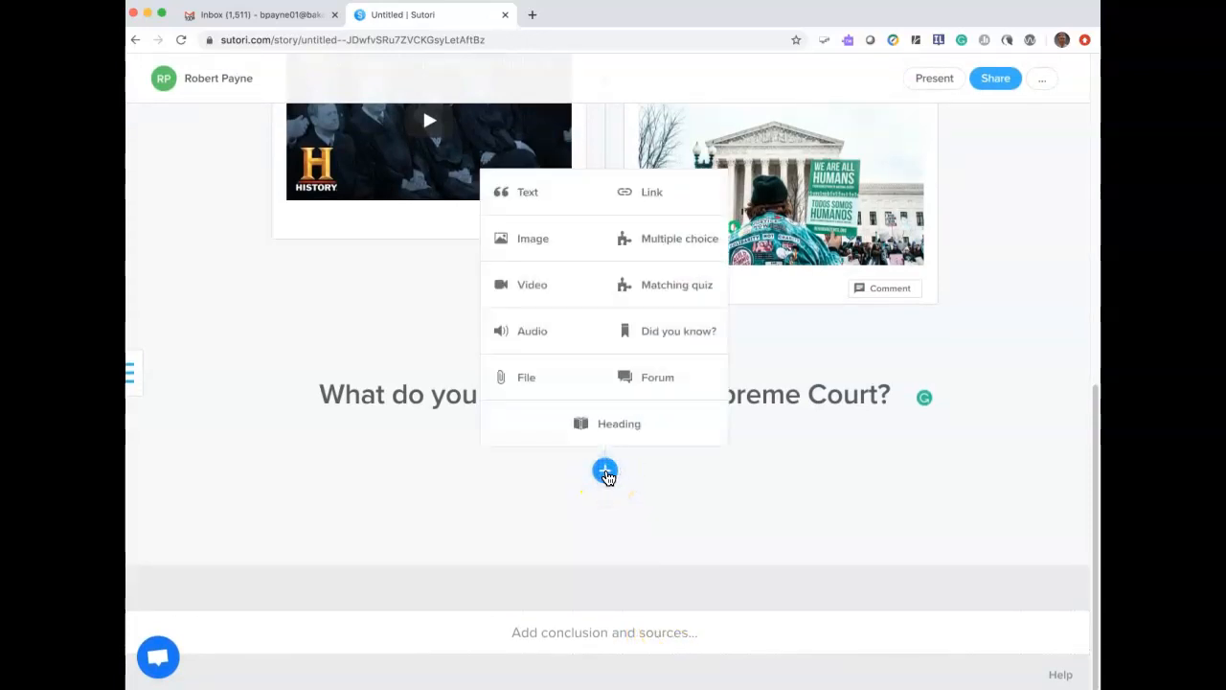
click(528, 194)
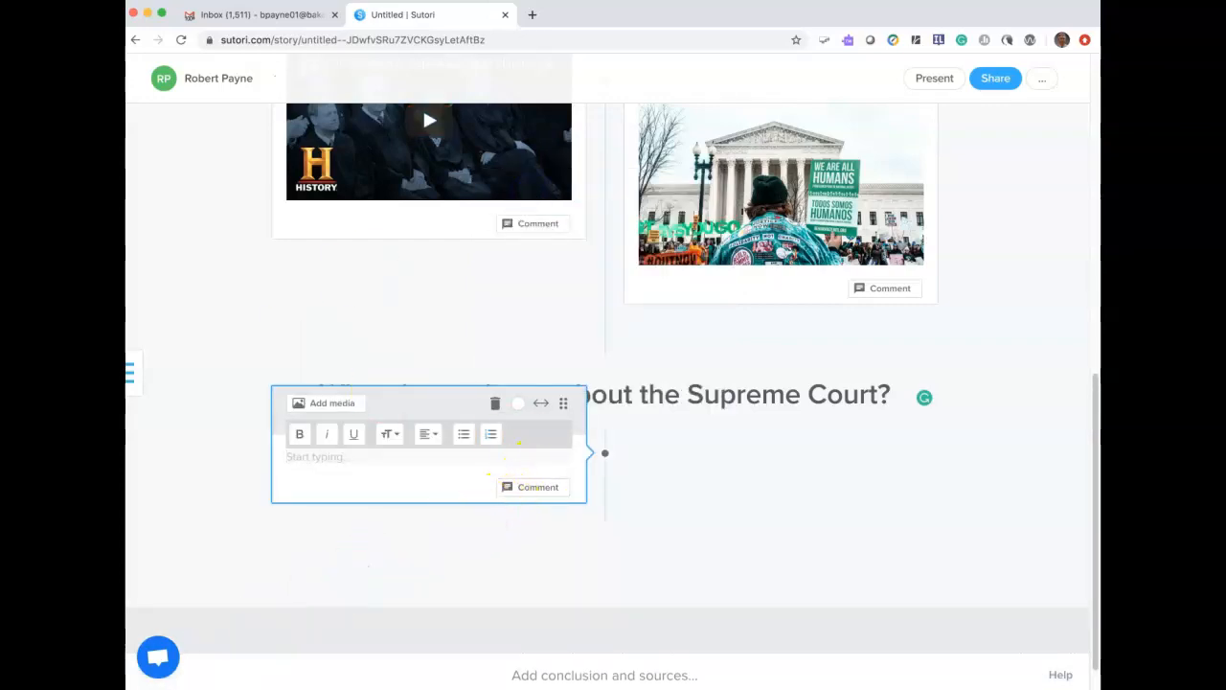
text(Established by Article III of the Constitution, the composition and procedures of the Supreme Court were initially established by the 1st Congress through the Judiciary Act of 1789. As later set by the Judiciary Act of 1869, the Court consists of the chief justice of the United States and eight associate justices.)
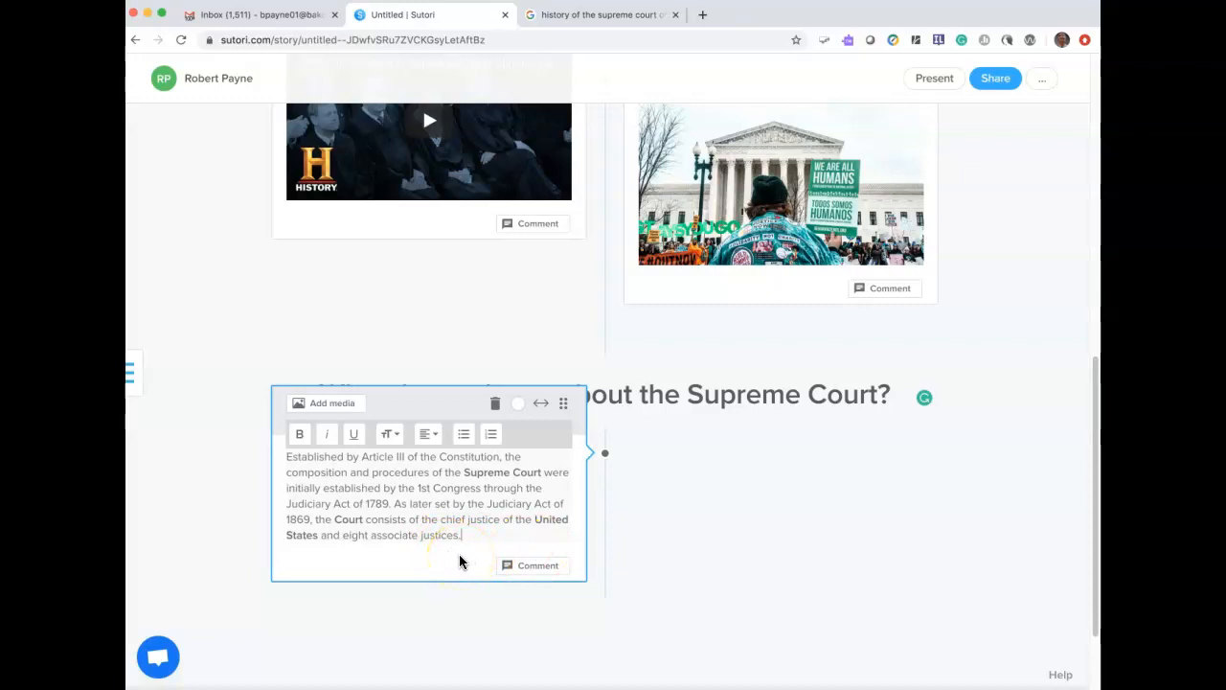
Try red on the Article III text card, and settle on yellow as its color
click(299, 435)
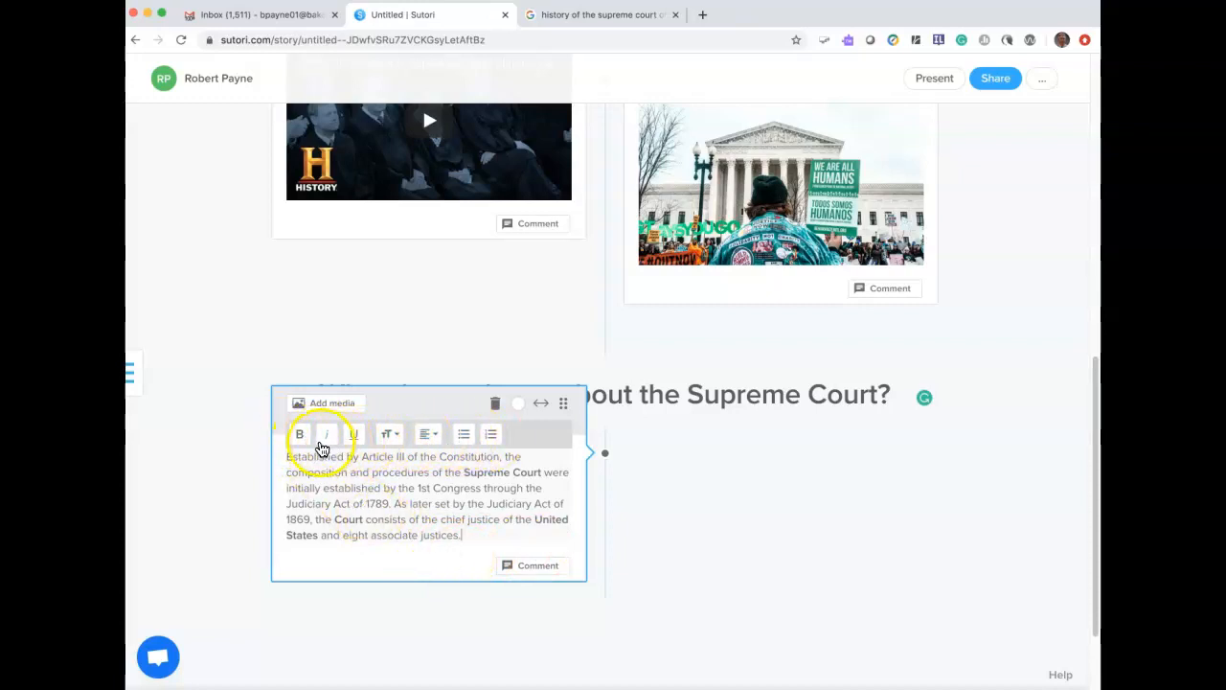
click(518, 404)
click(520, 408)
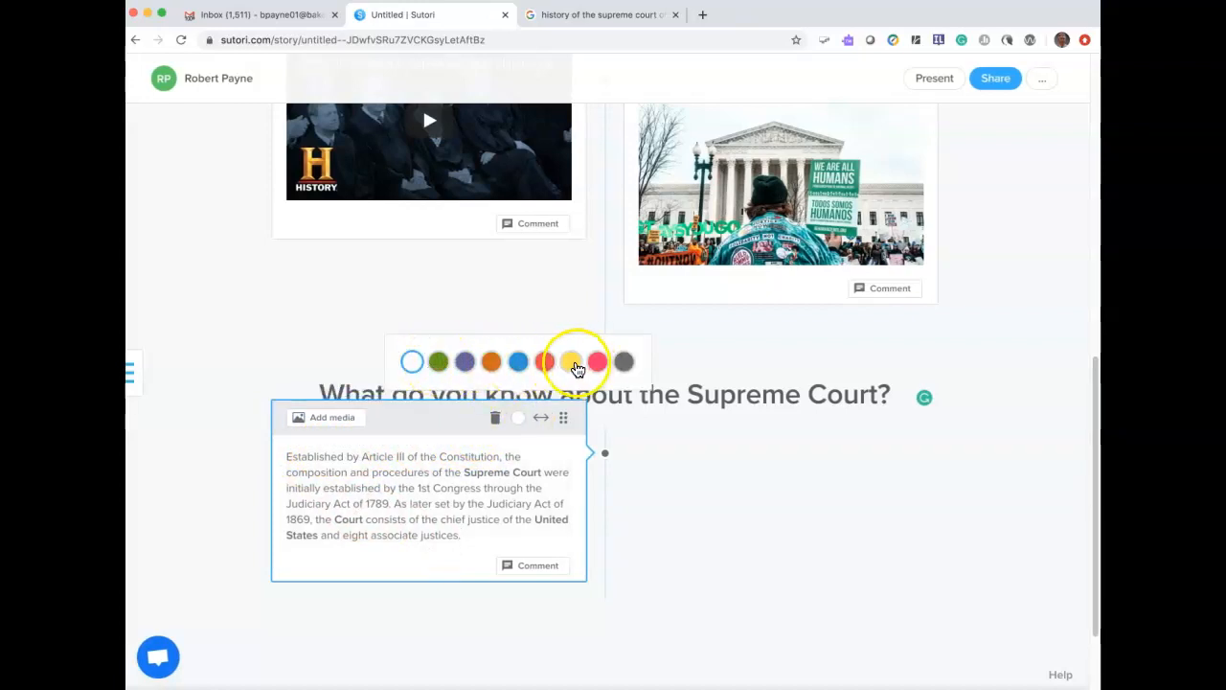
click(549, 369)
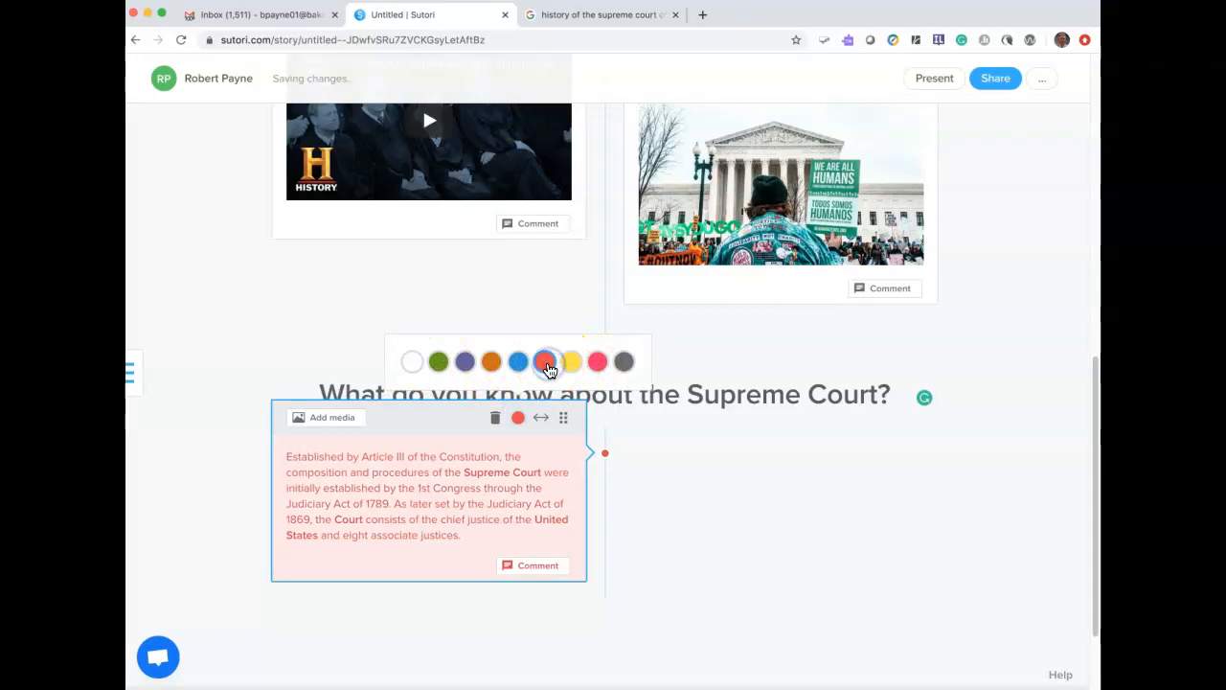
click(572, 361)
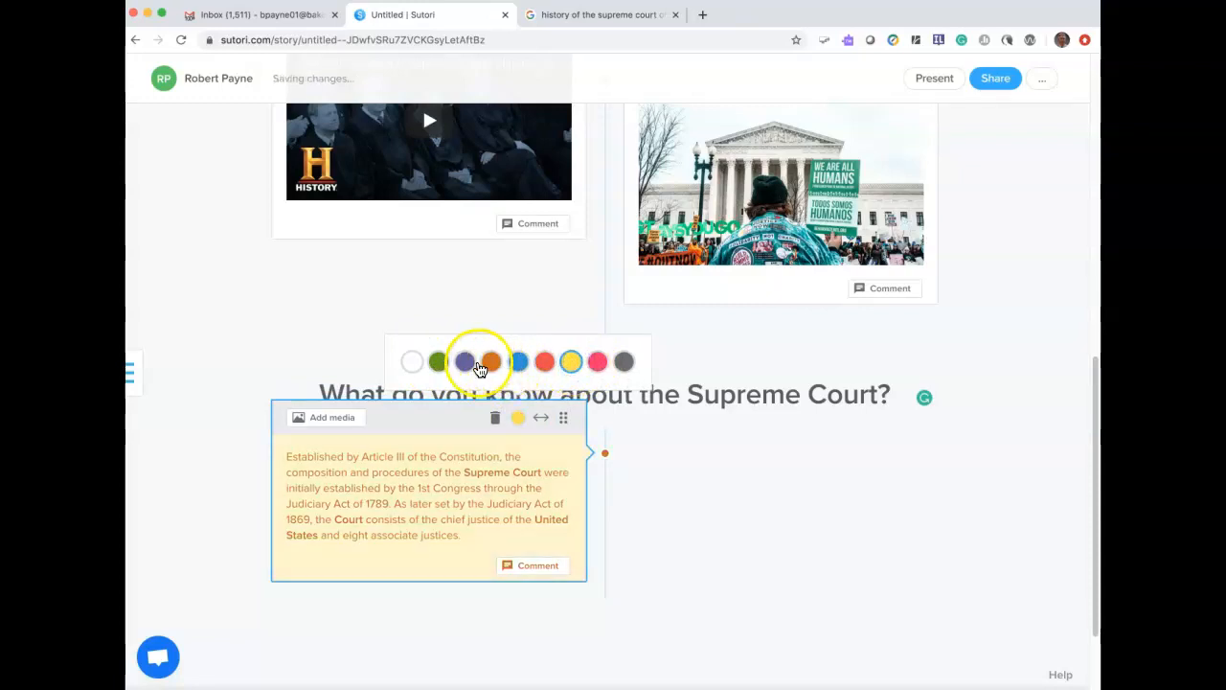
mouse_move(582, 438)
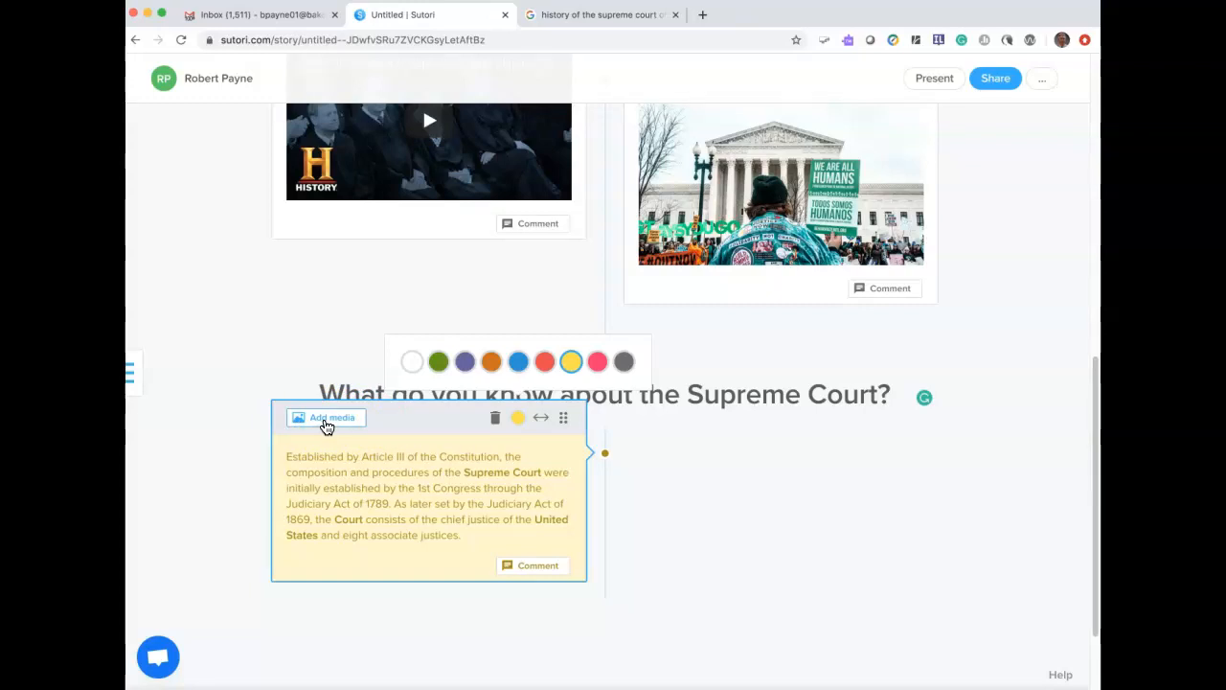
click(687, 530)
Add a forum item after the yellow text card, leaving its prompt empty
scroll(686, 533, up, 3)
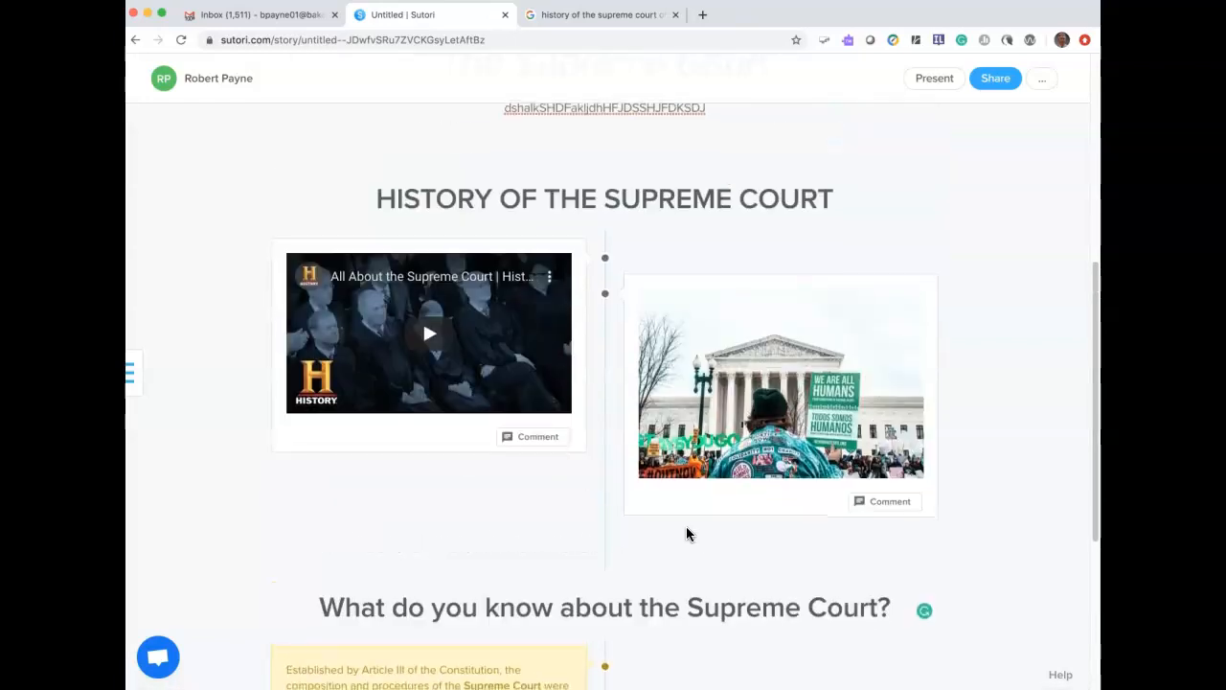
scroll(686, 534, down, 3)
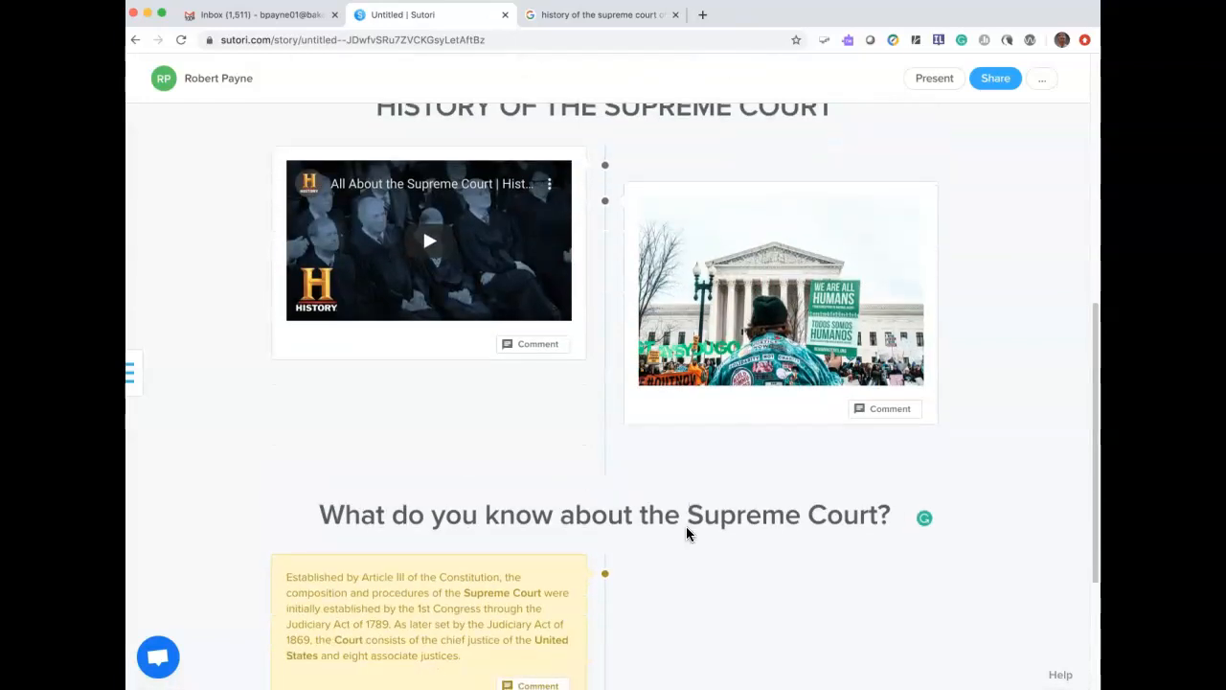
scroll(686, 534, down, 3)
click(624, 527)
click(606, 509)
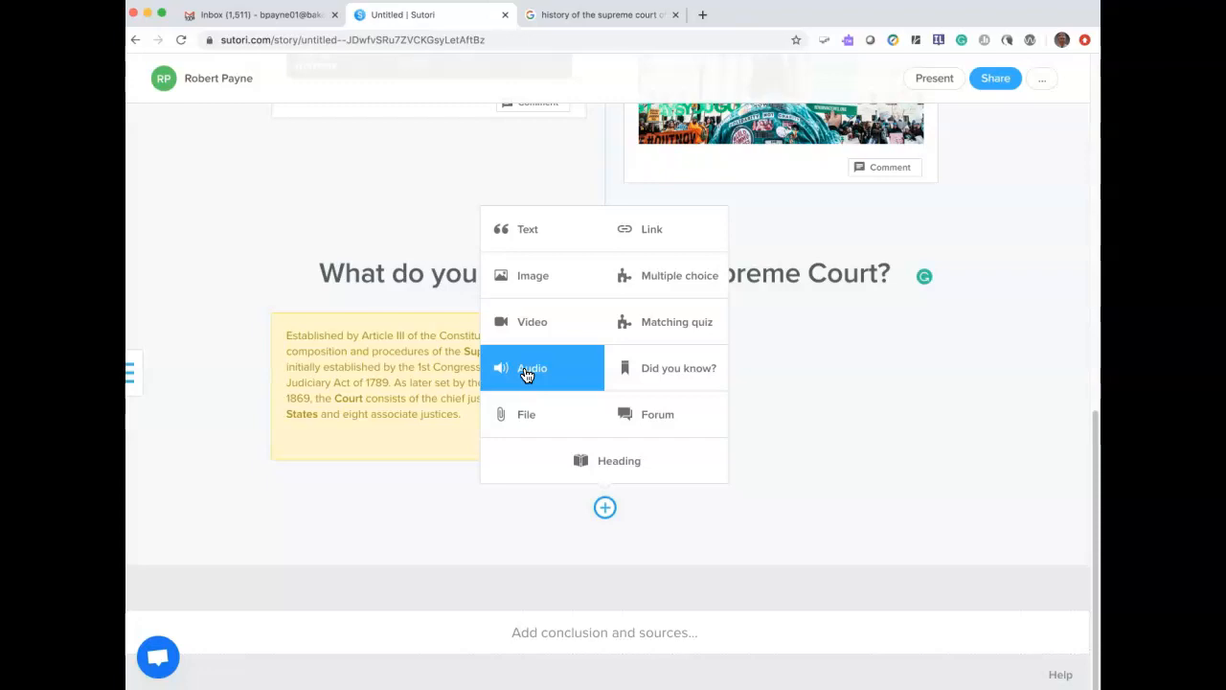
click(628, 408)
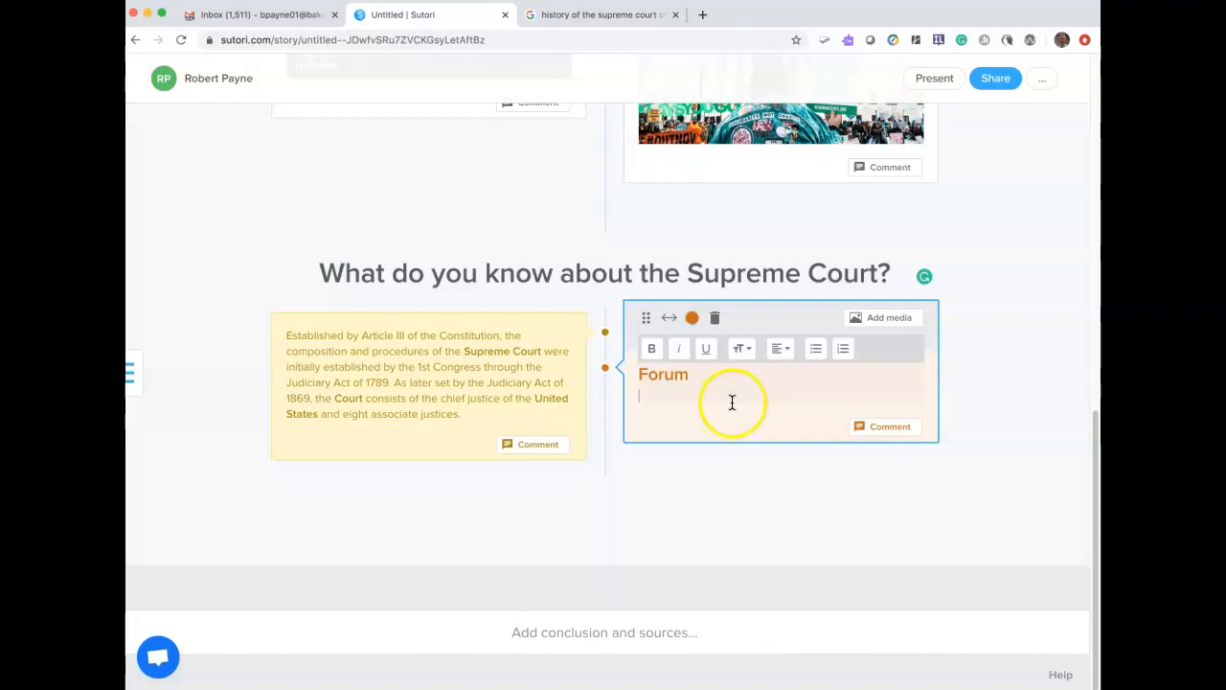
click(632, 527)
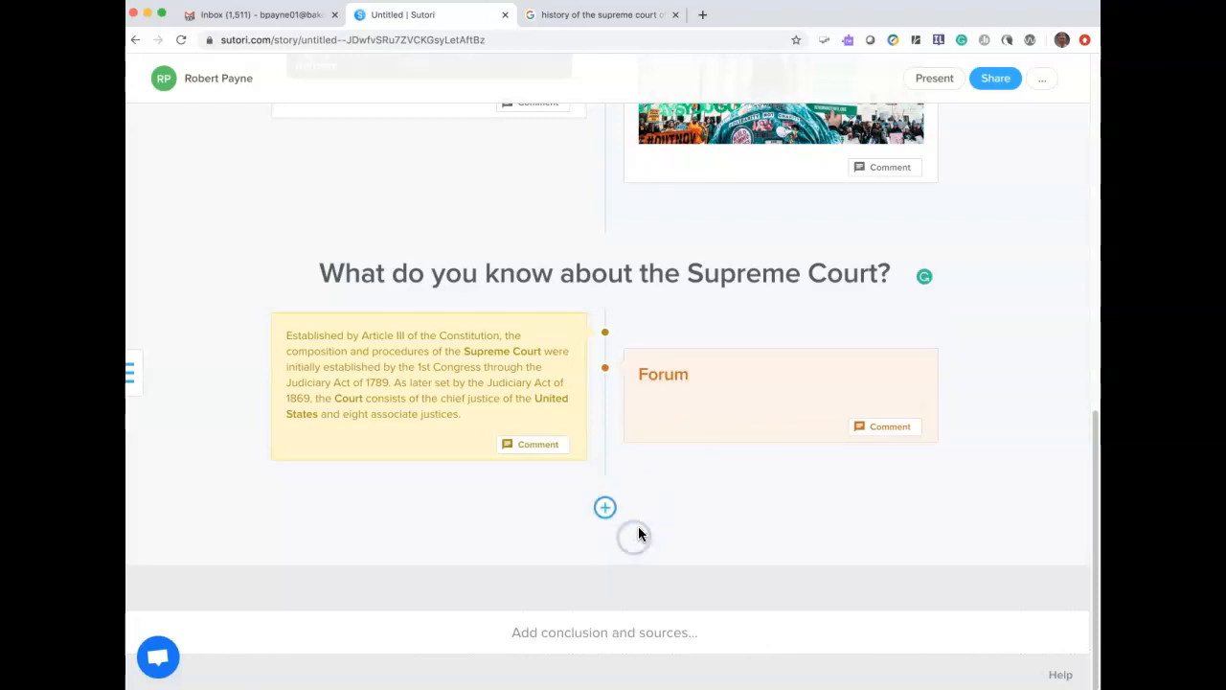
click(605, 510)
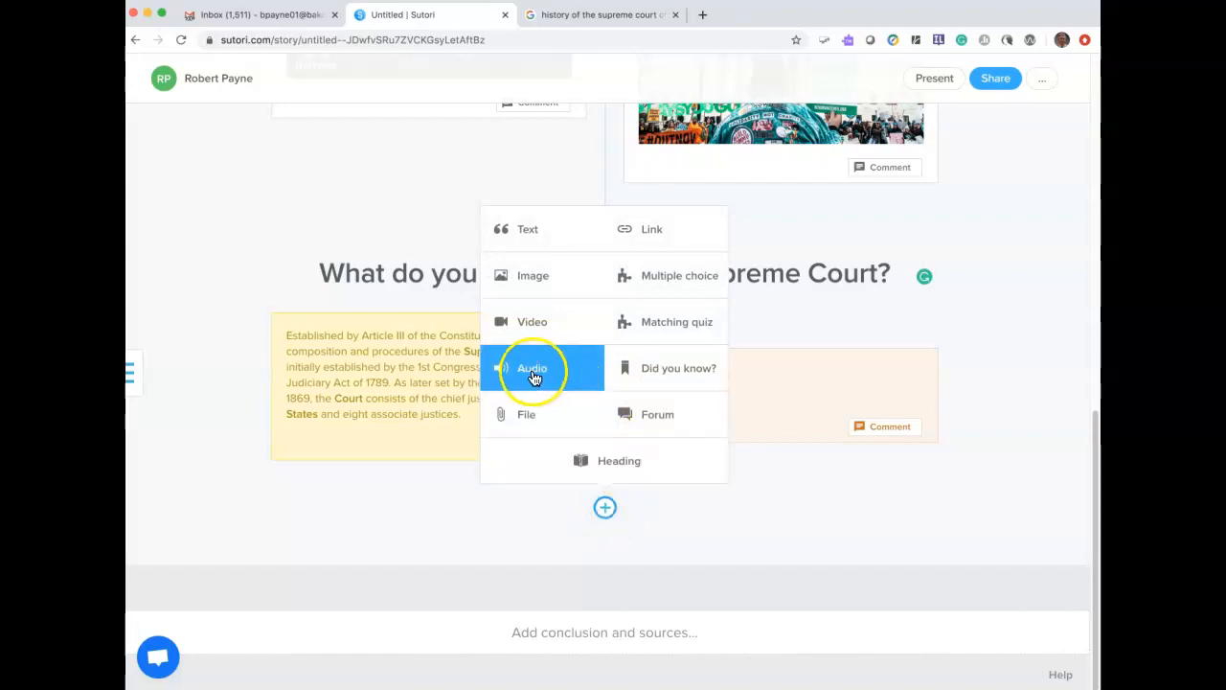
click(532, 364)
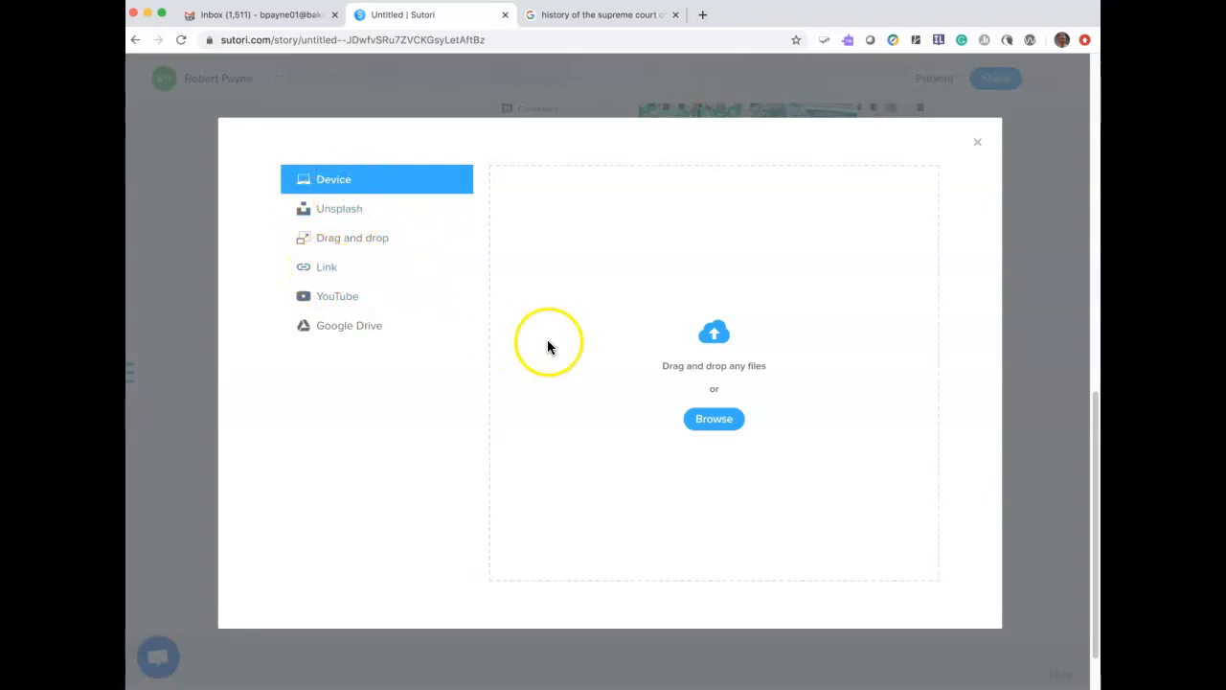
click(977, 142)
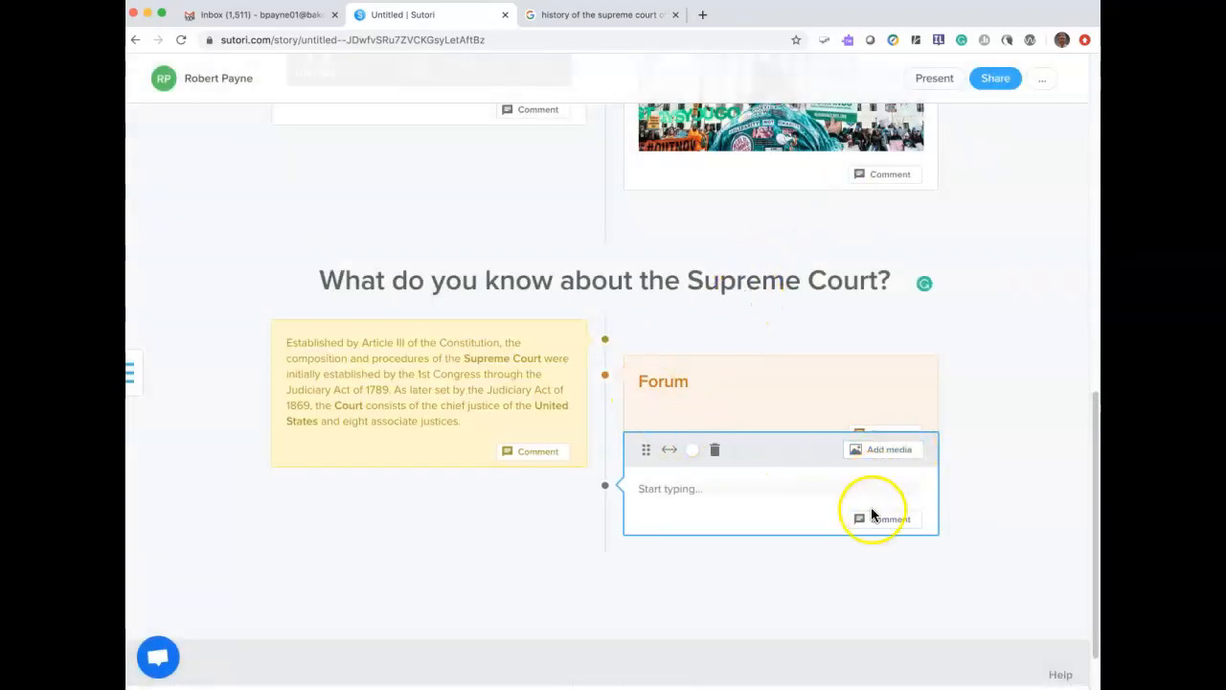
click(715, 450)
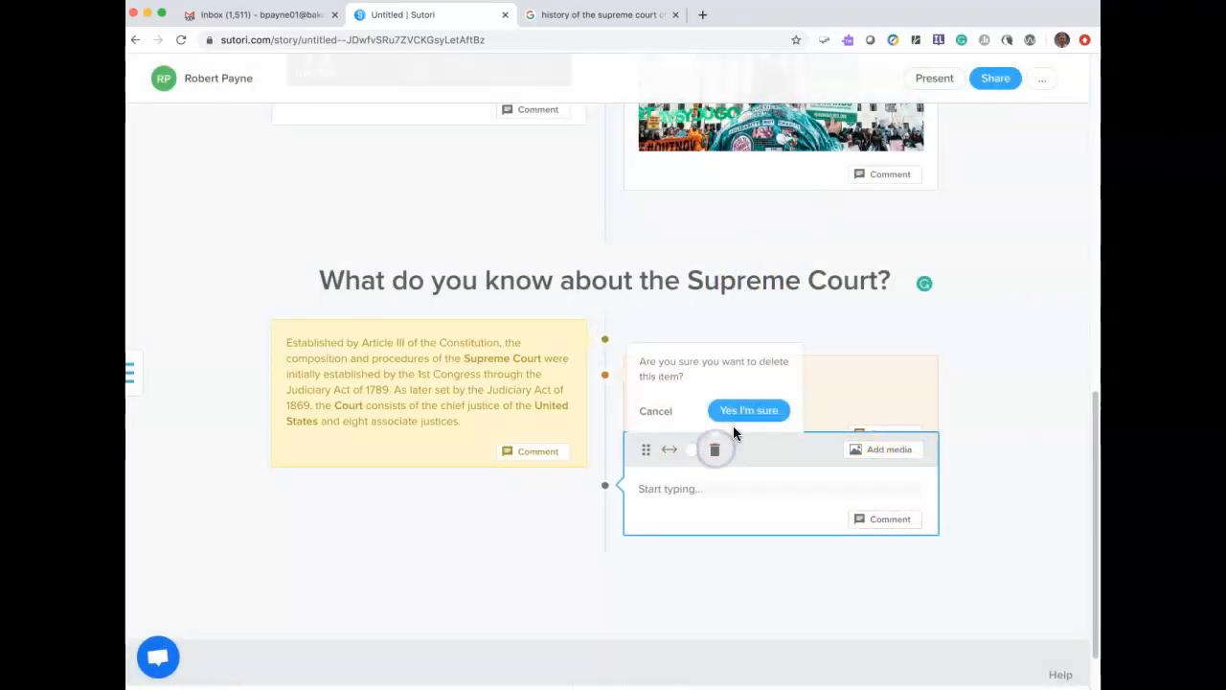
click(743, 412)
Add a multiple choice quiz after the forum card with the question "How many Supreme Court justices are there?"
mouse_move(621, 527)
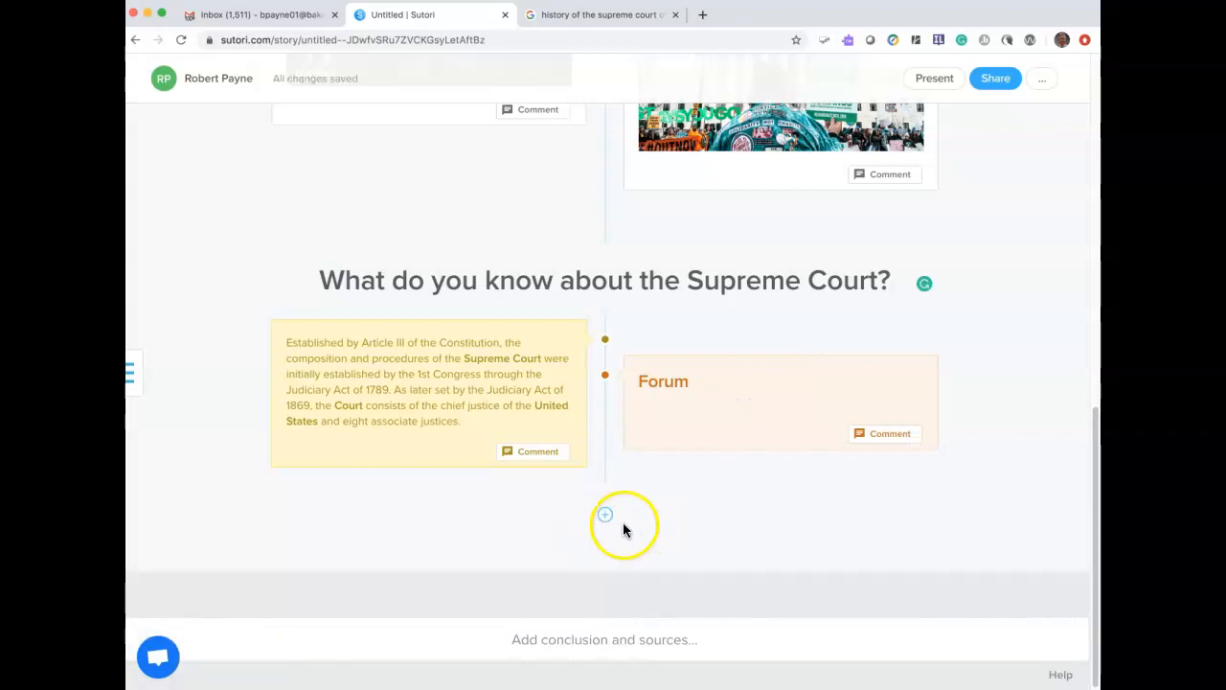
scroll(616, 527, down, 1)
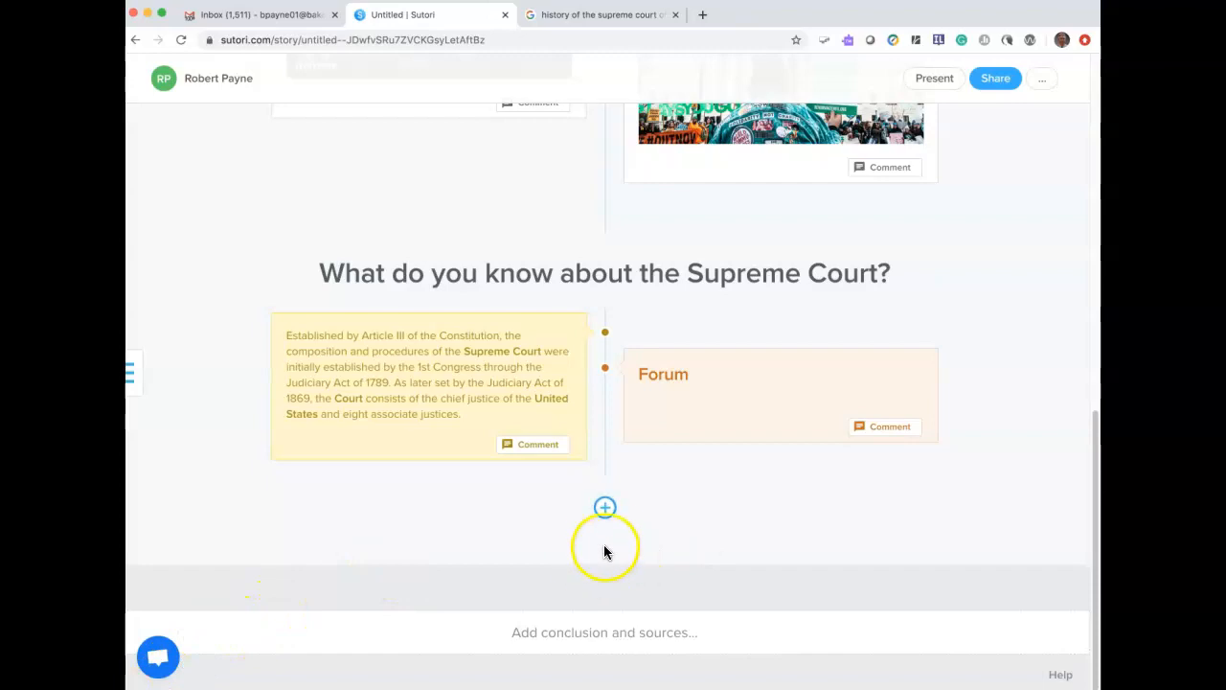
click(605, 508)
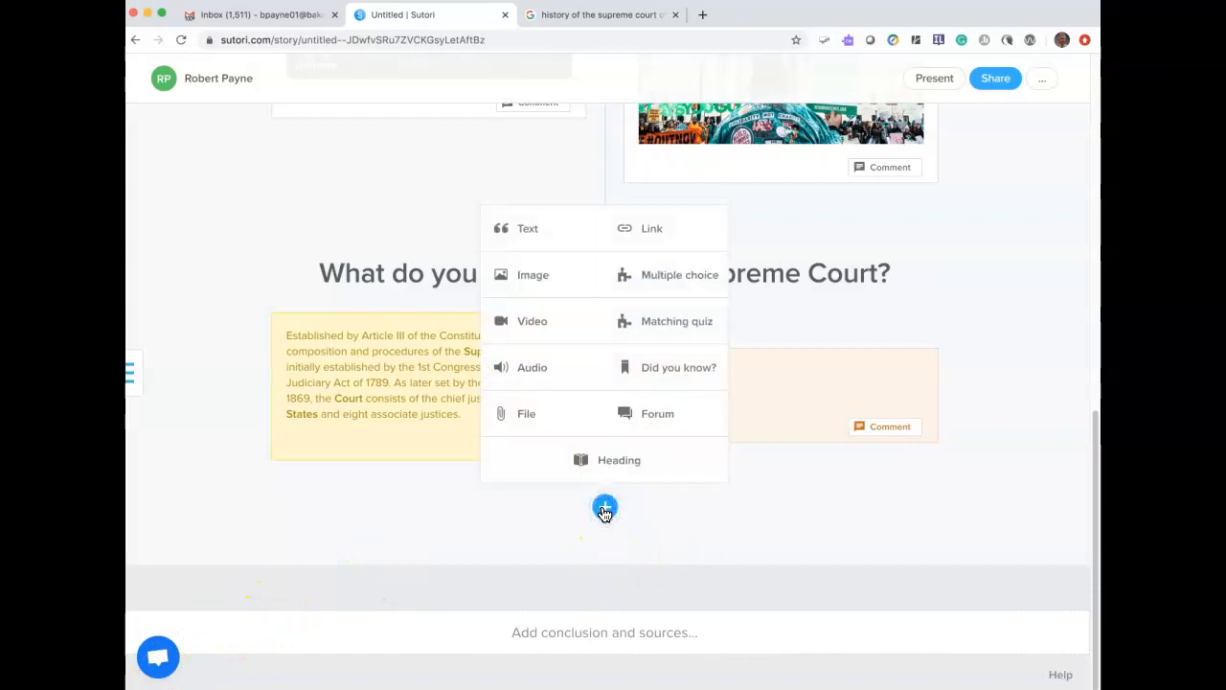
click(697, 276)
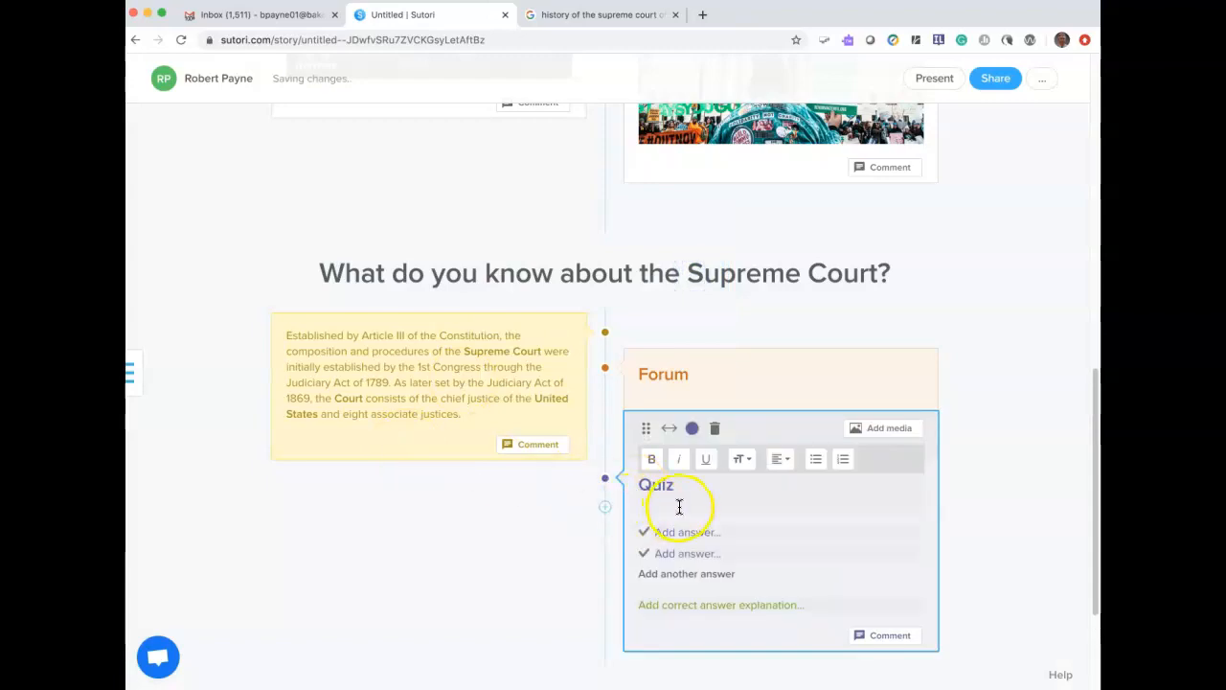
click(677, 502)
text(How many)
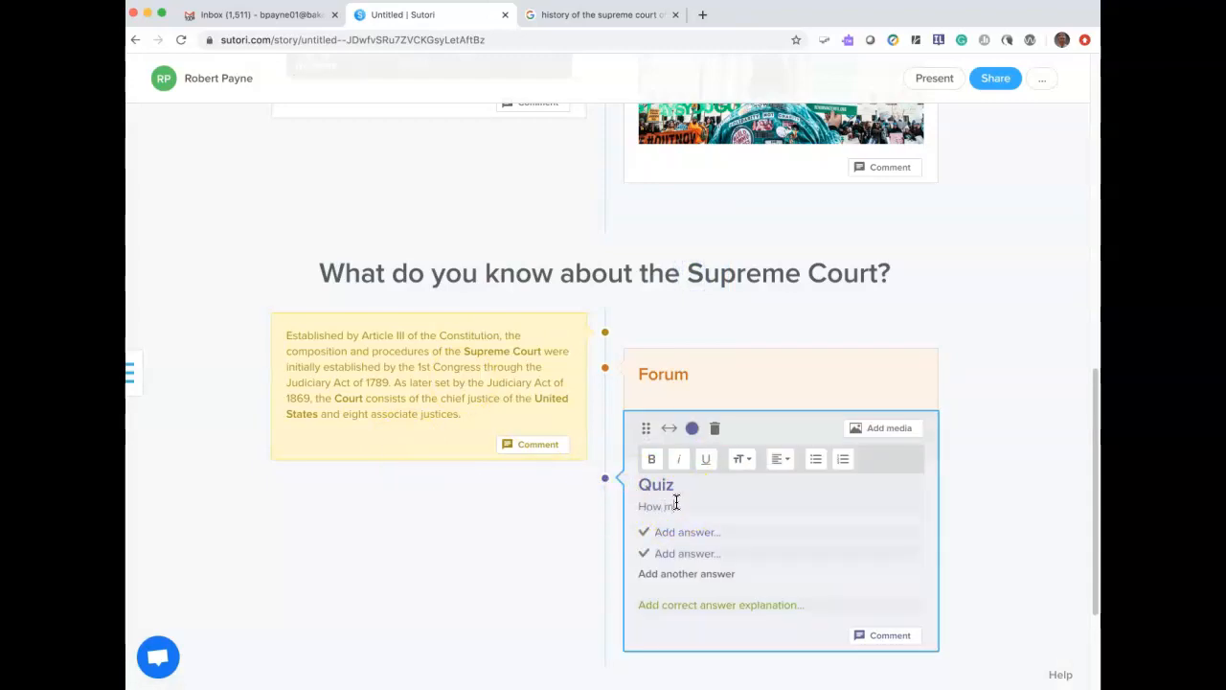
text( Supreme Court justices are thee)
key(BackSpace)
key(BackSpace)
text(re there?)
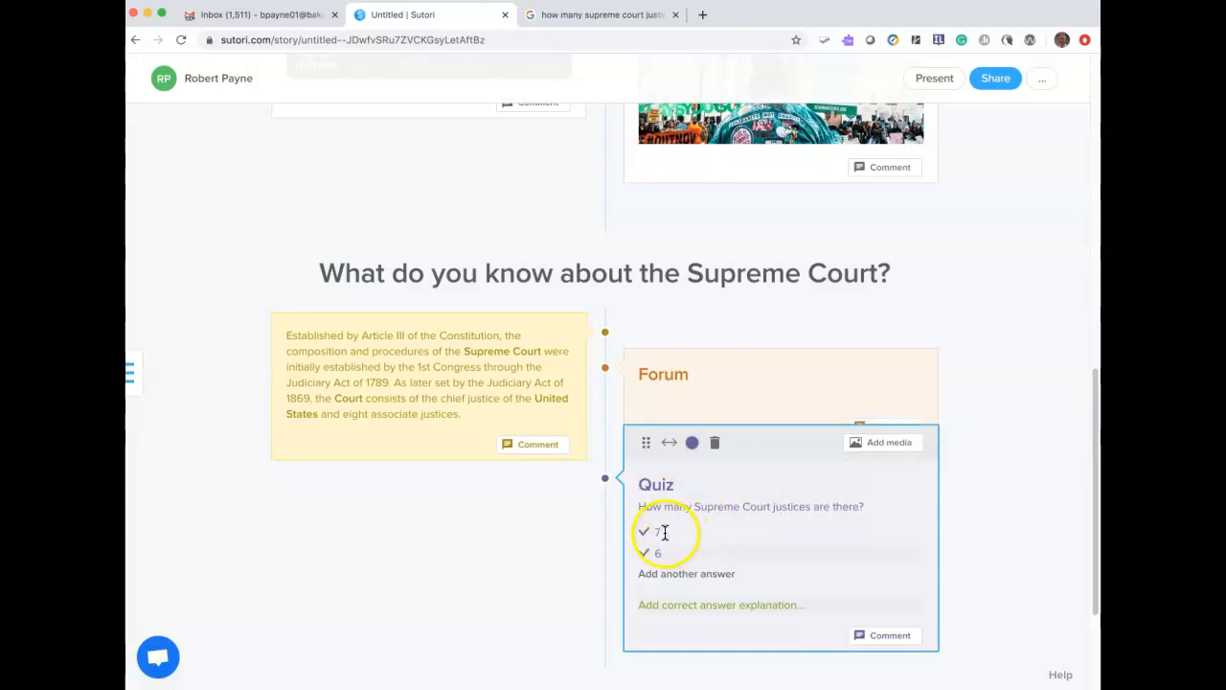
Add a third answer option, 9, to the quiz on the number of justices
click(661, 573)
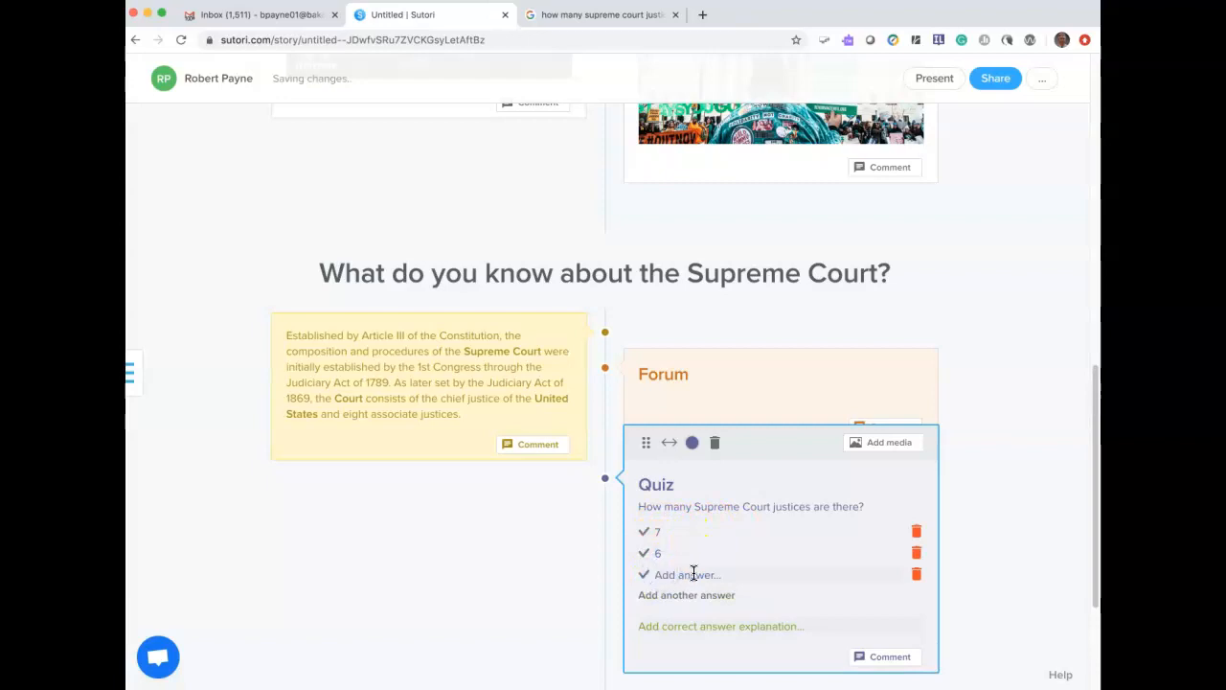
click(662, 574)
text(9)
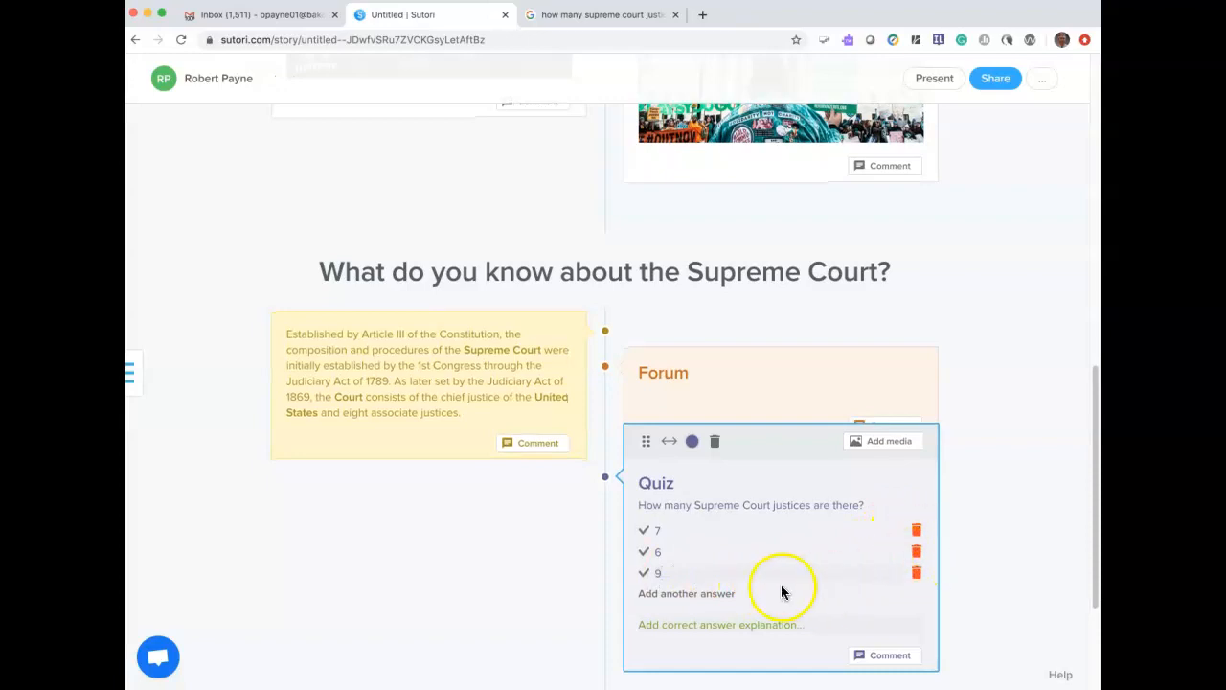
Add a fourth answer option, 4, to the quiz on the number of justices, and mark 9 as the correct answer
click(658, 596)
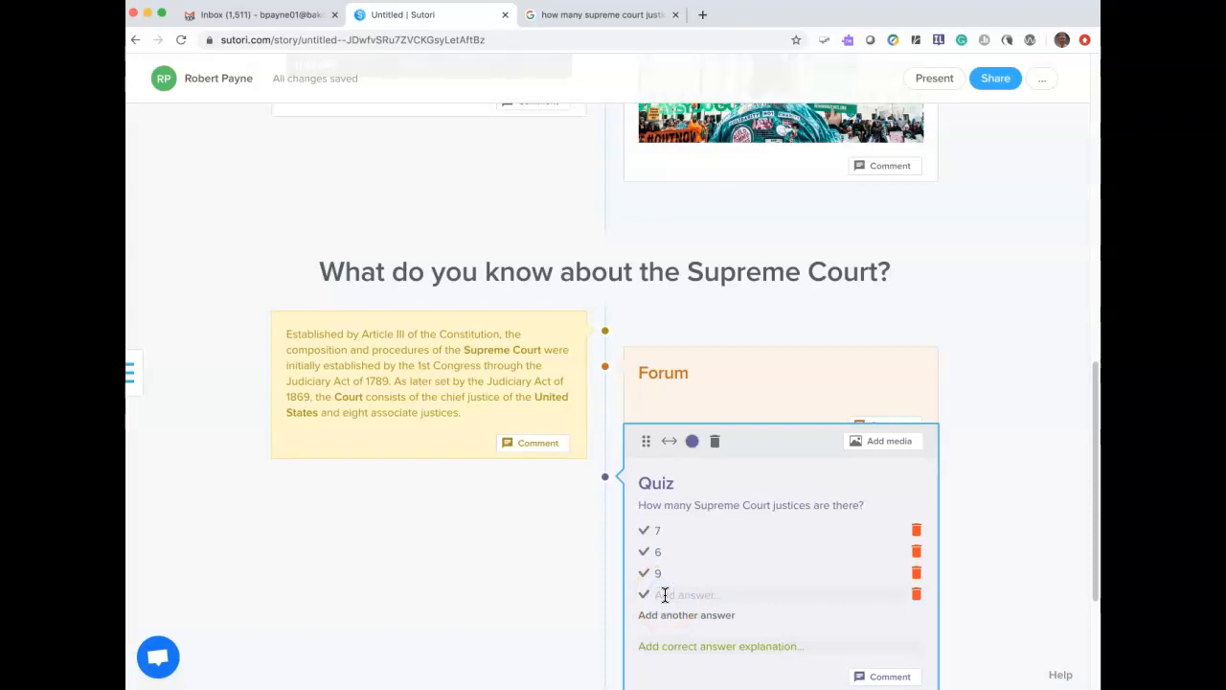
click(673, 592)
text(4)
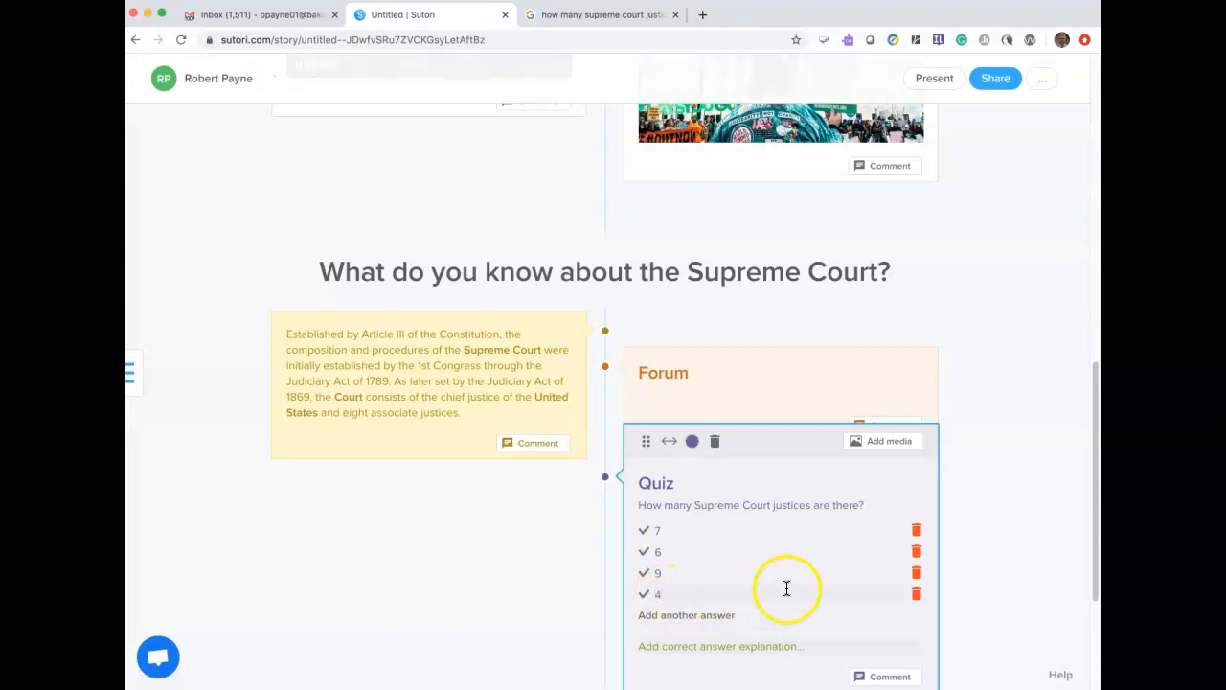
scroll(776, 591, down, 3)
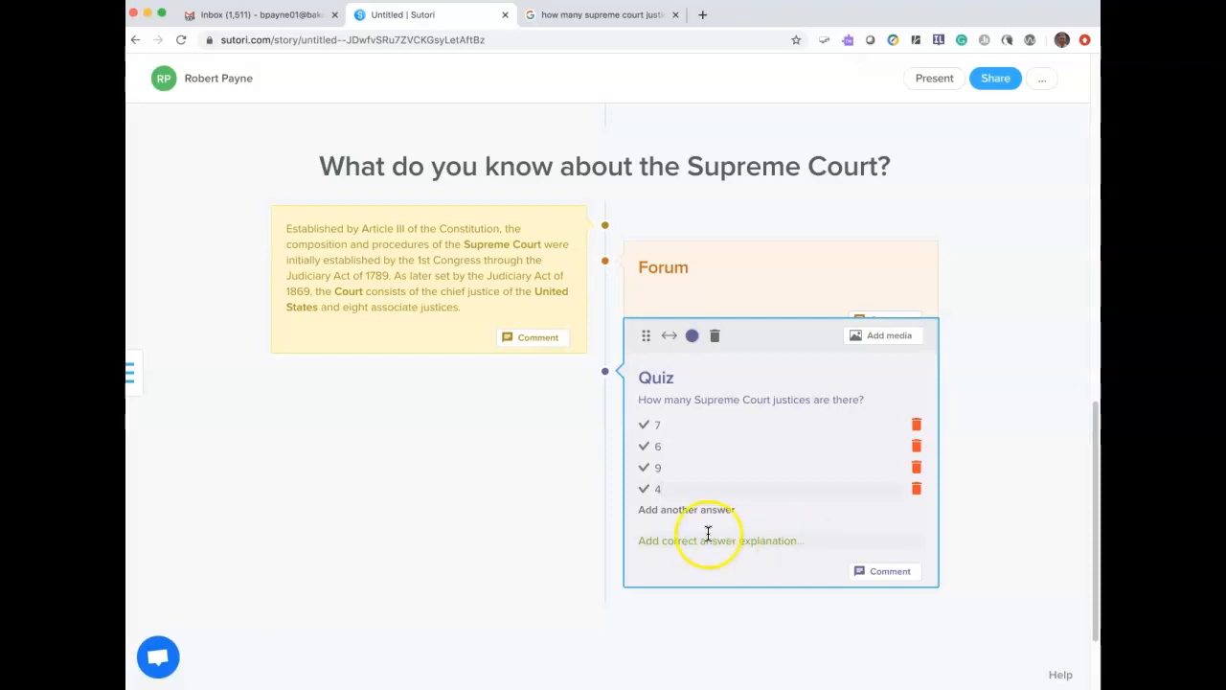
click(645, 469)
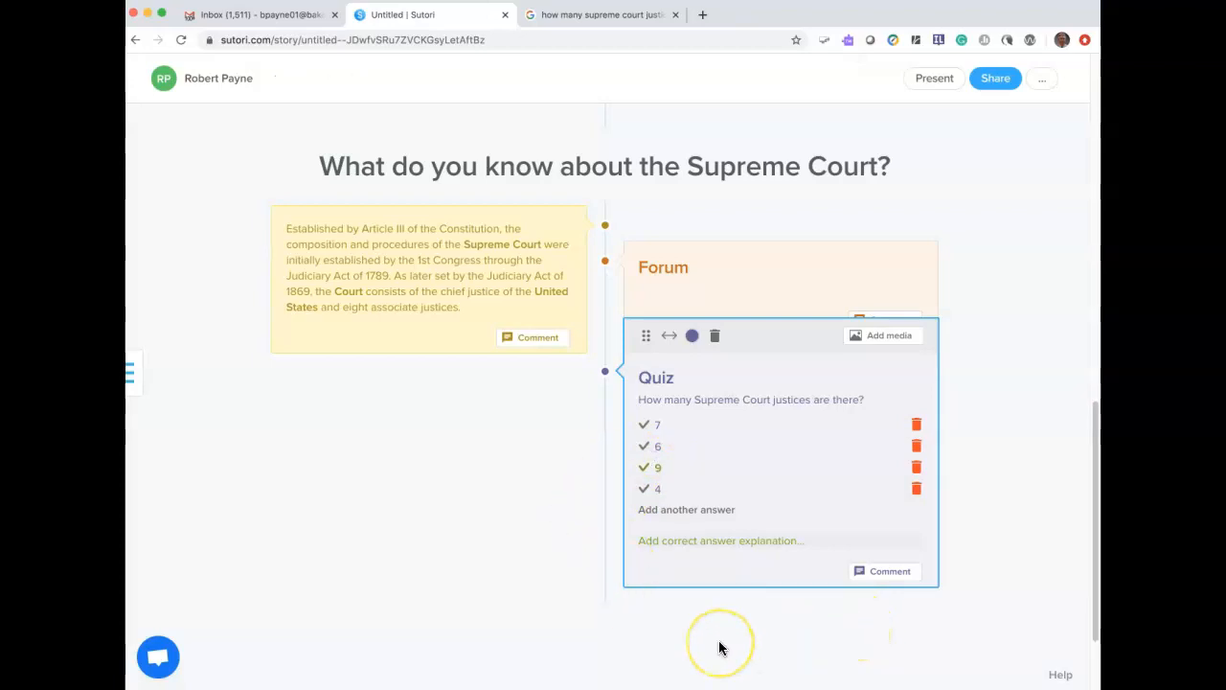
Add another multiple choice quiz with the question "True or False. John Roberts is the Chief Justice of the Supreme Court."
scroll(720, 649, down, 3)
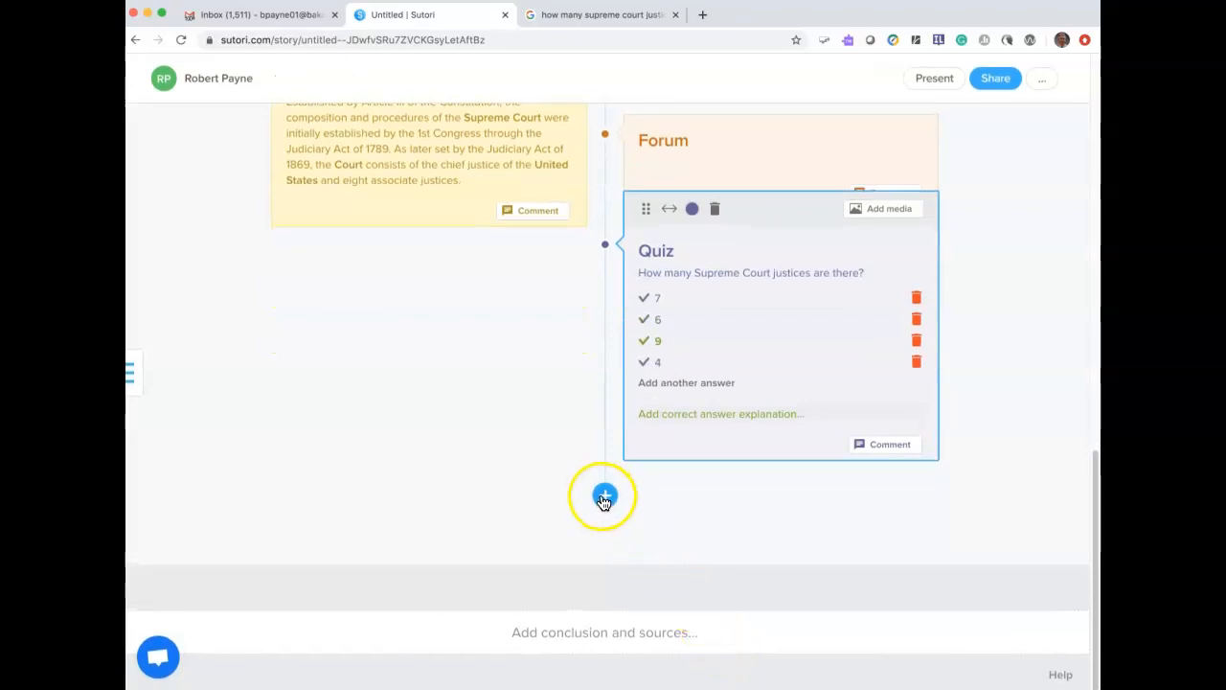
click(604, 497)
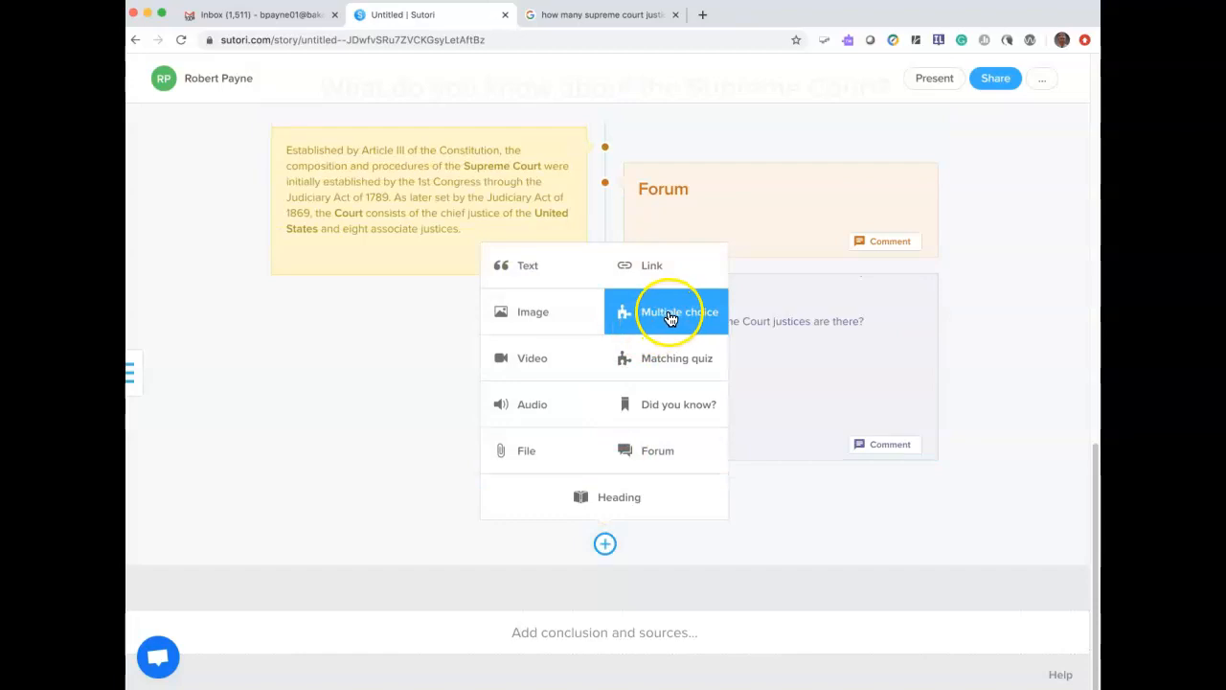
click(674, 318)
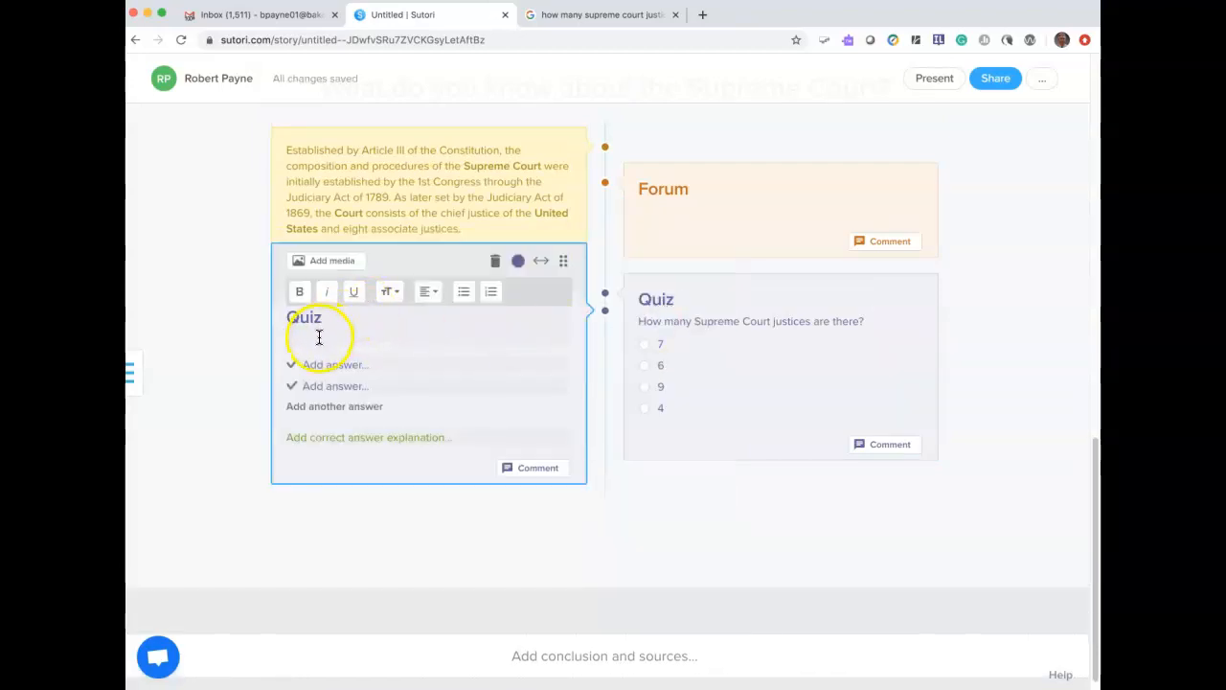
text(True)
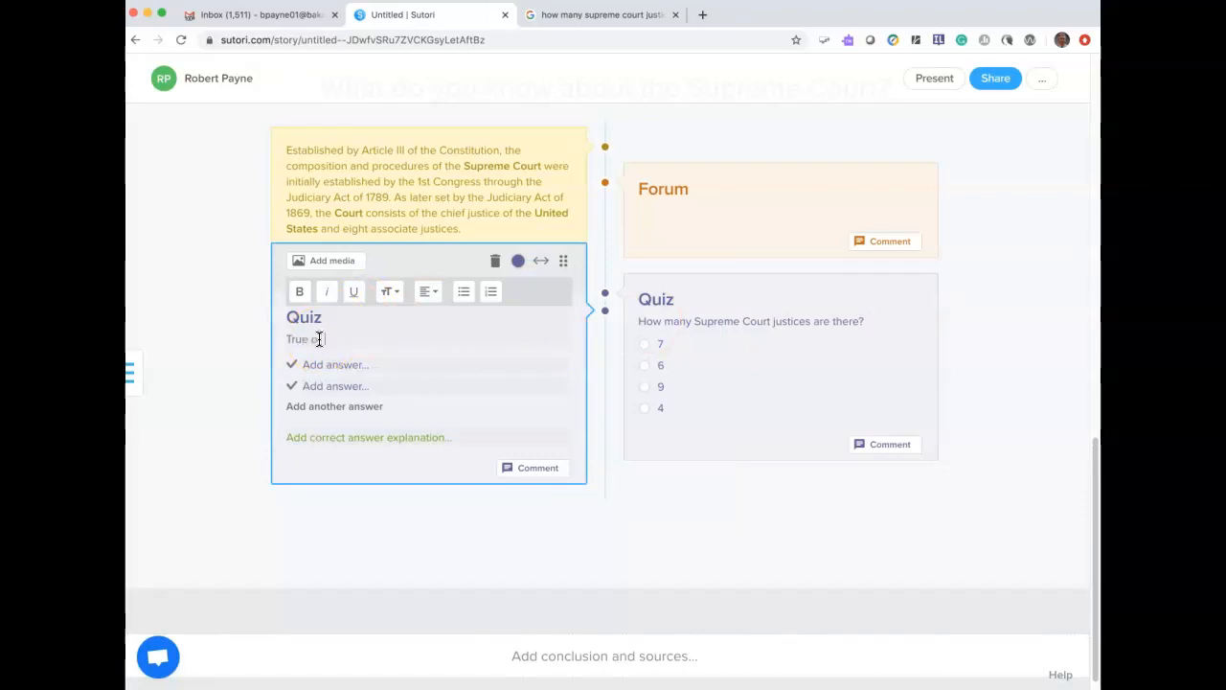
text( or False)
click(320, 363)
click(370, 339)
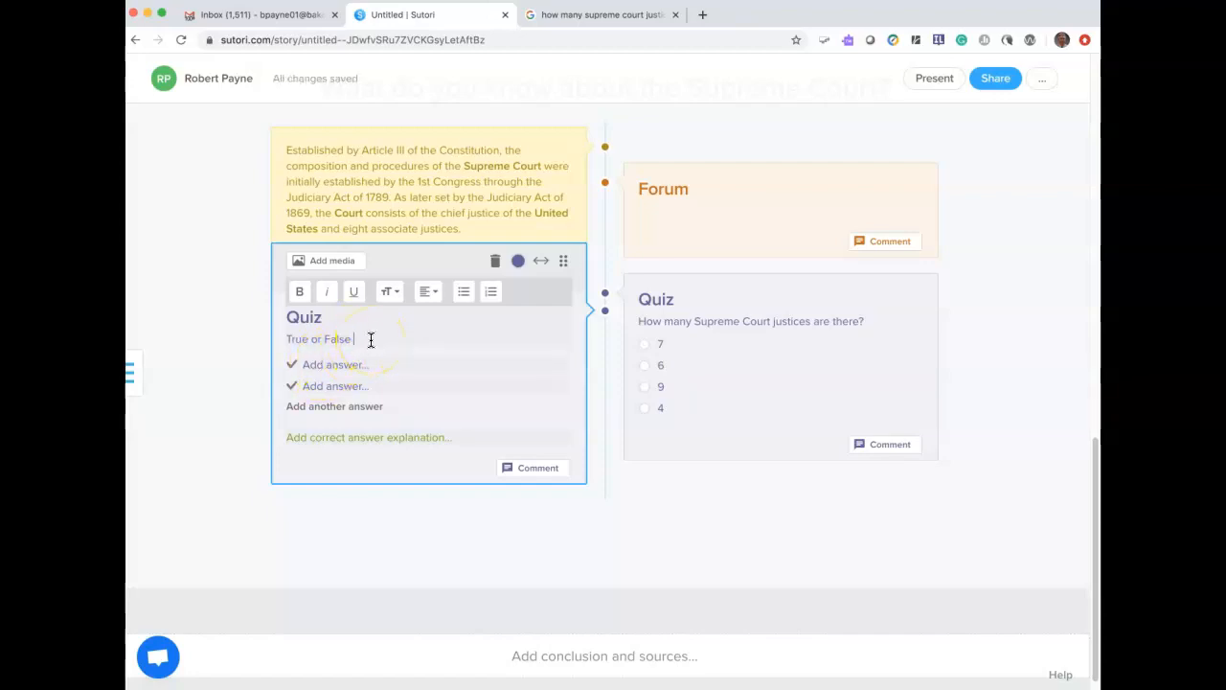
text(H)
text(the )
text(Chie)
text(f Justice of the )
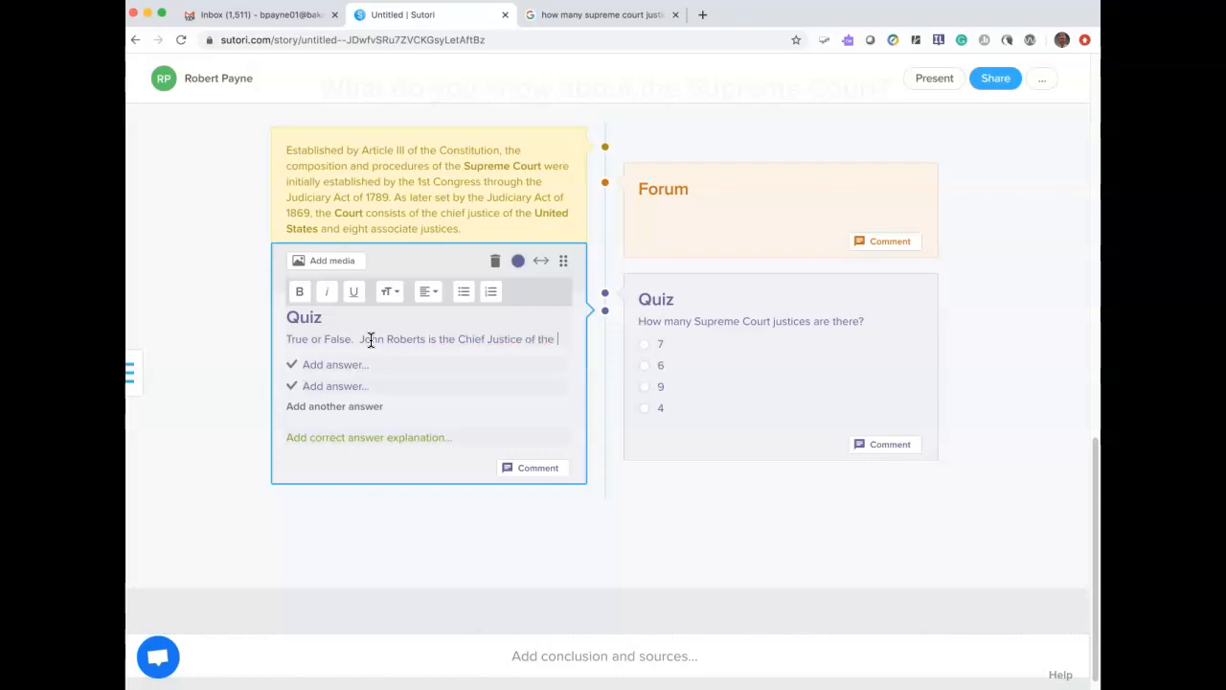
text(Supreme)
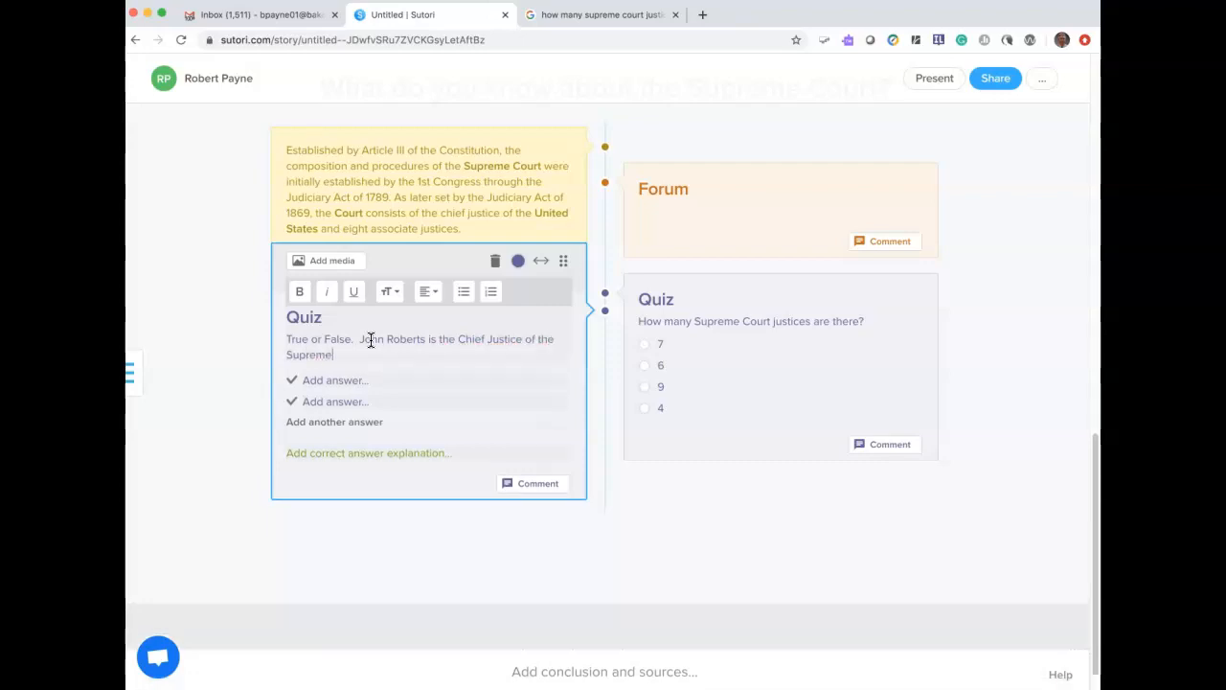
text( Court.)
Enter True and False as the answers to the Chief Justice quiz, mark True as correct, and finish editing the card
click(328, 381)
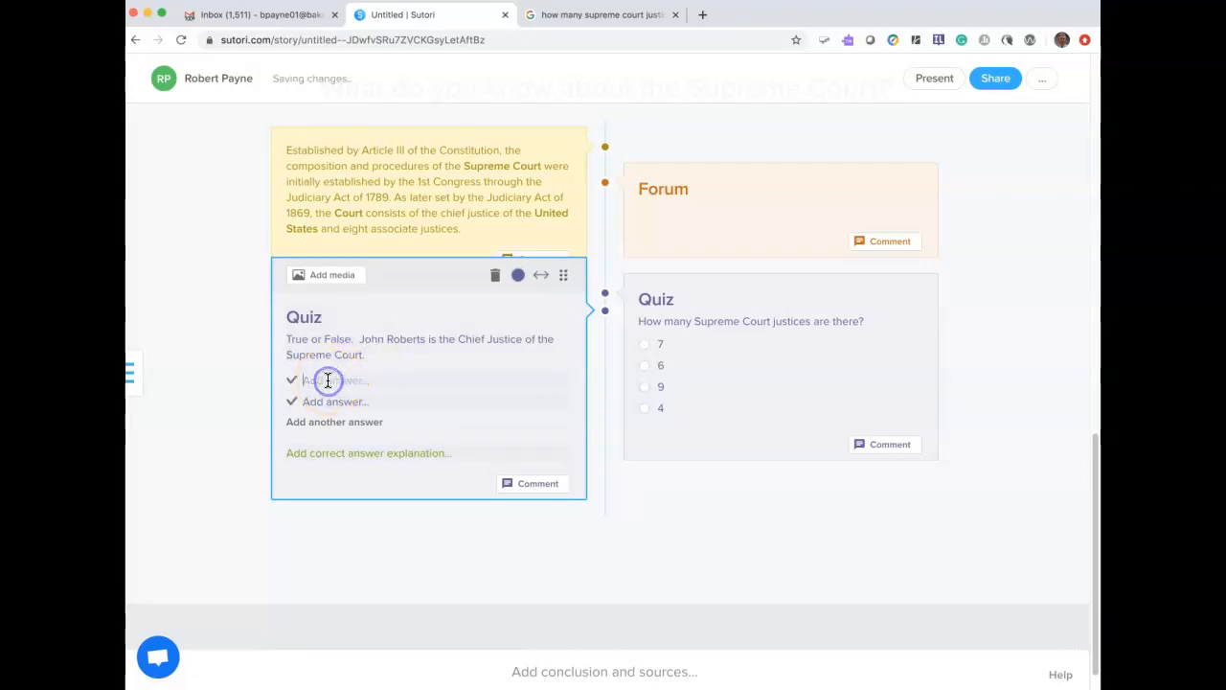
text(Tu)
text(re)
text(ue)
click(330, 402)
text(False)
click(298, 380)
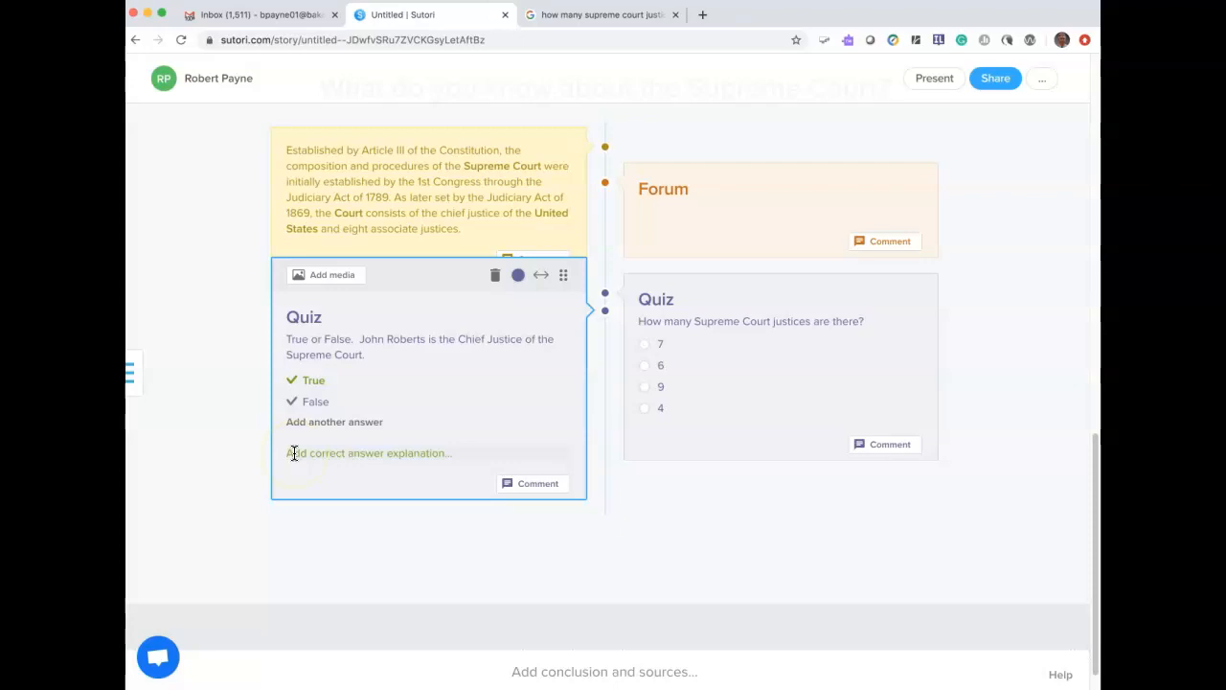
click(664, 499)
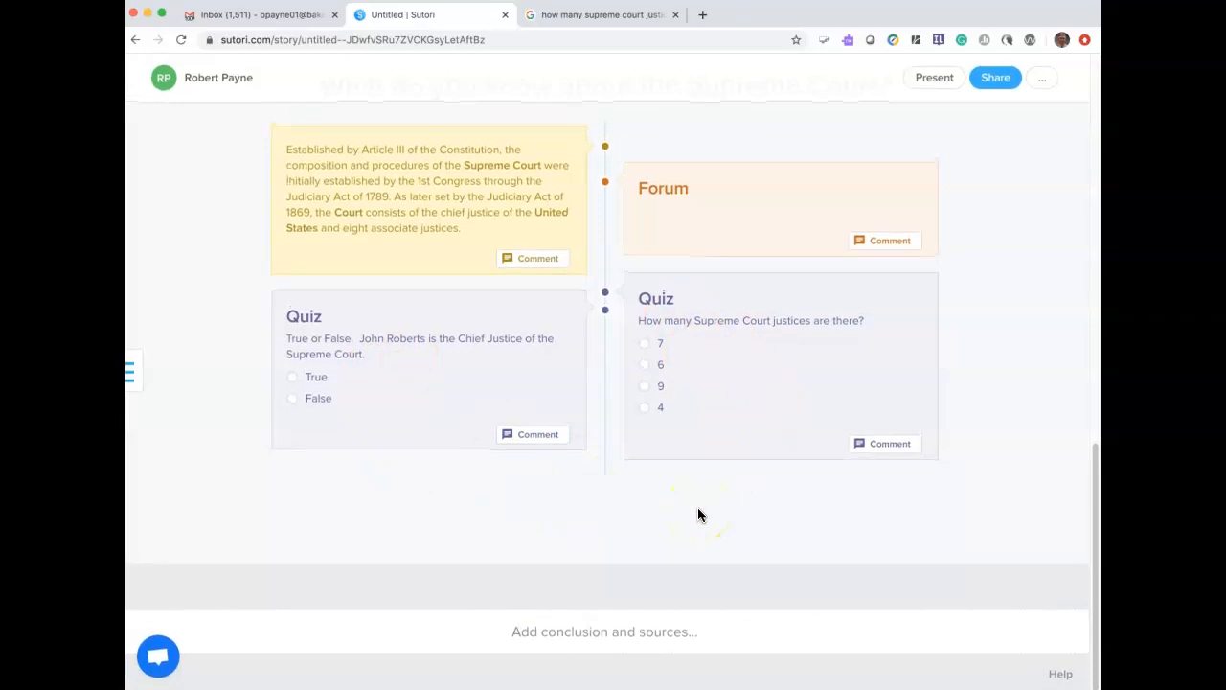
Review the whole story from the cover and title through the media, text, forum and quiz cards
scroll(698, 515, up, 3)
scroll(697, 515, up, 2)
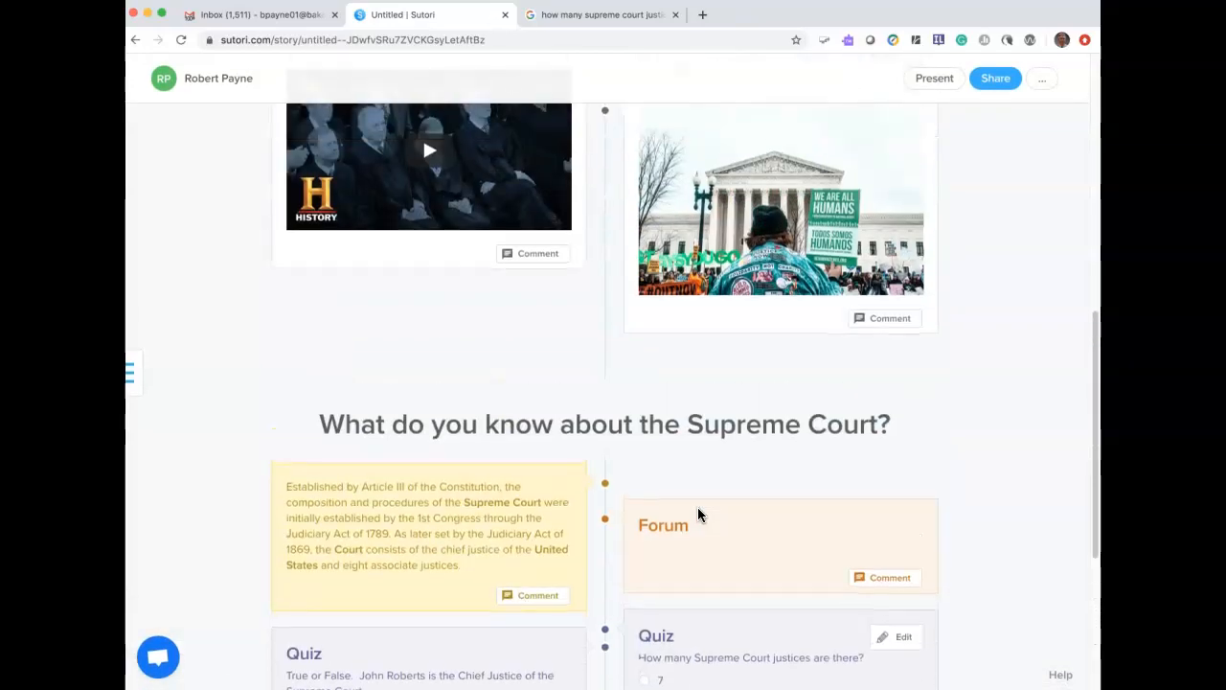
scroll(698, 514, down, 5)
scroll(697, 515, up, 6)
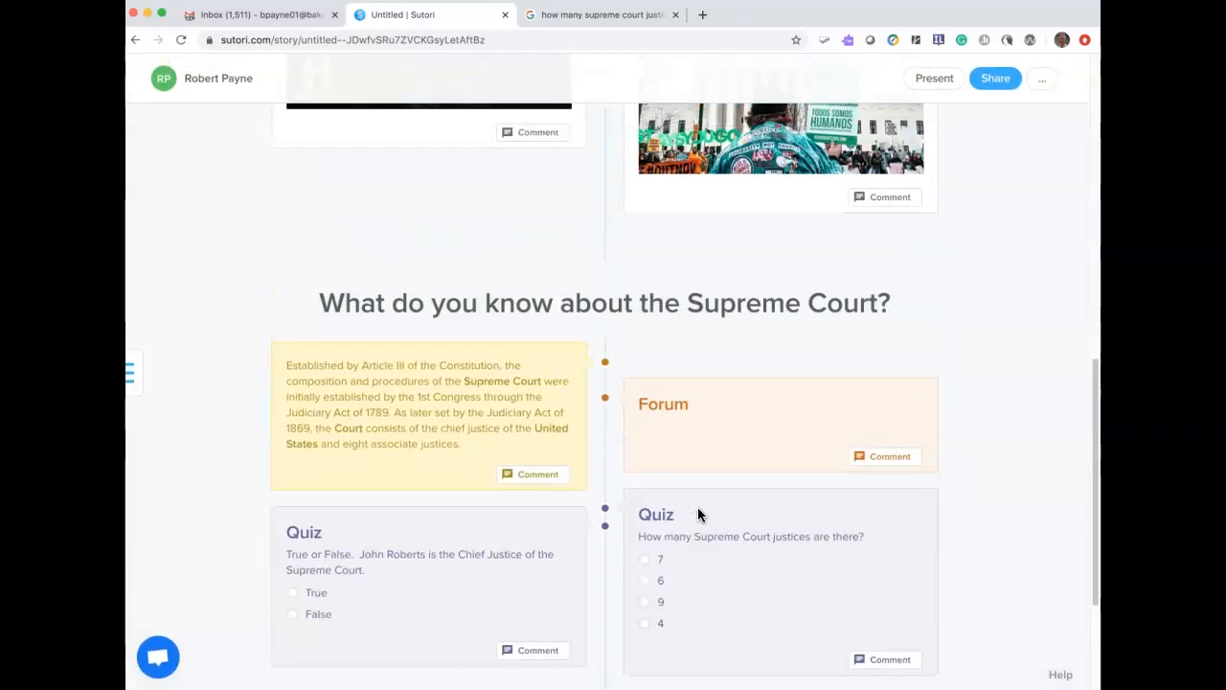
scroll(698, 514, down, 5)
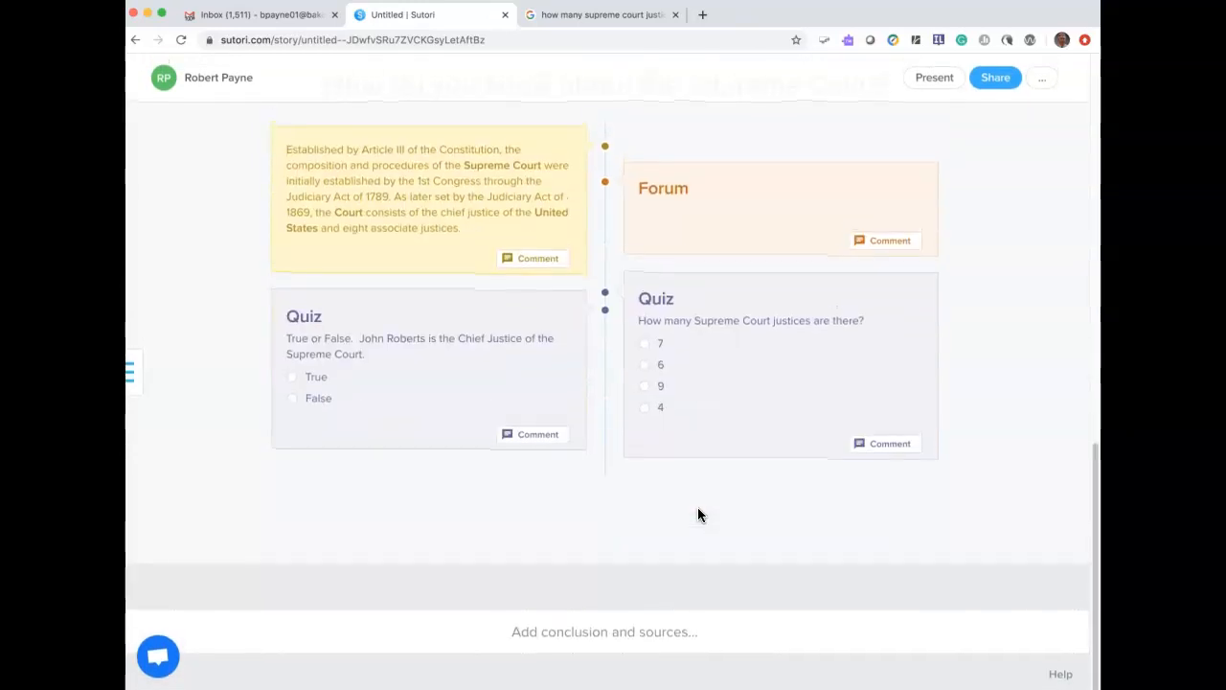
scroll(698, 515, up, 3)
scroll(698, 515, up, 6)
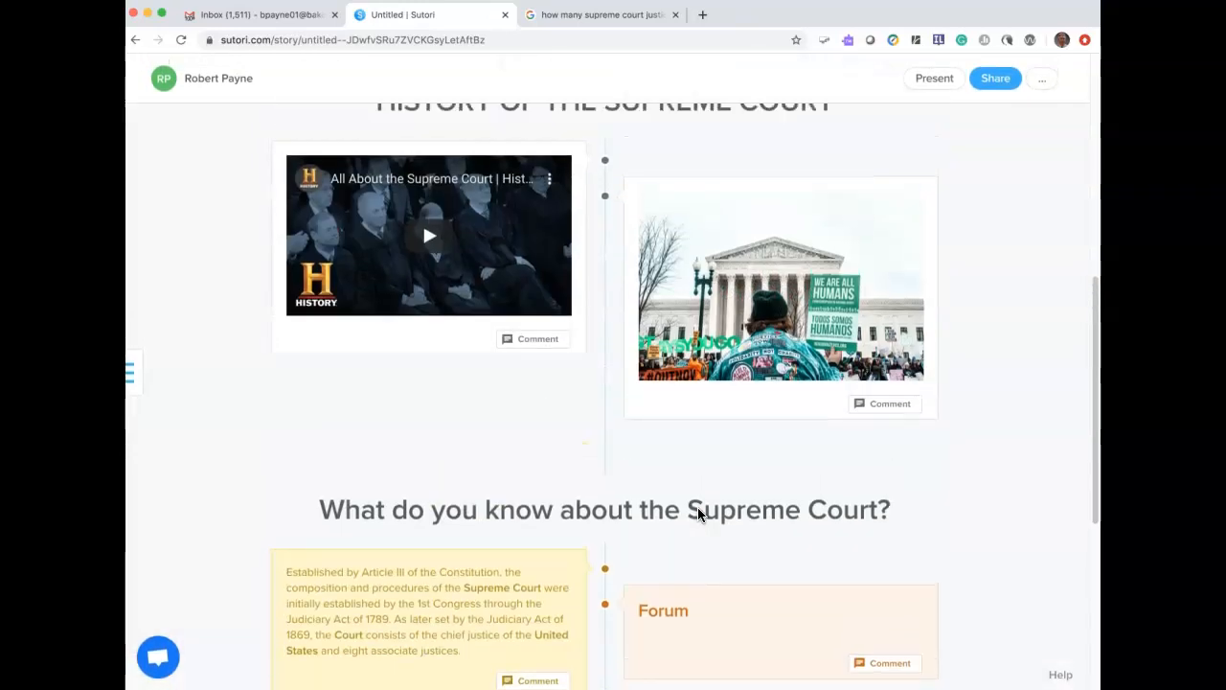
scroll(697, 514, up, 5)
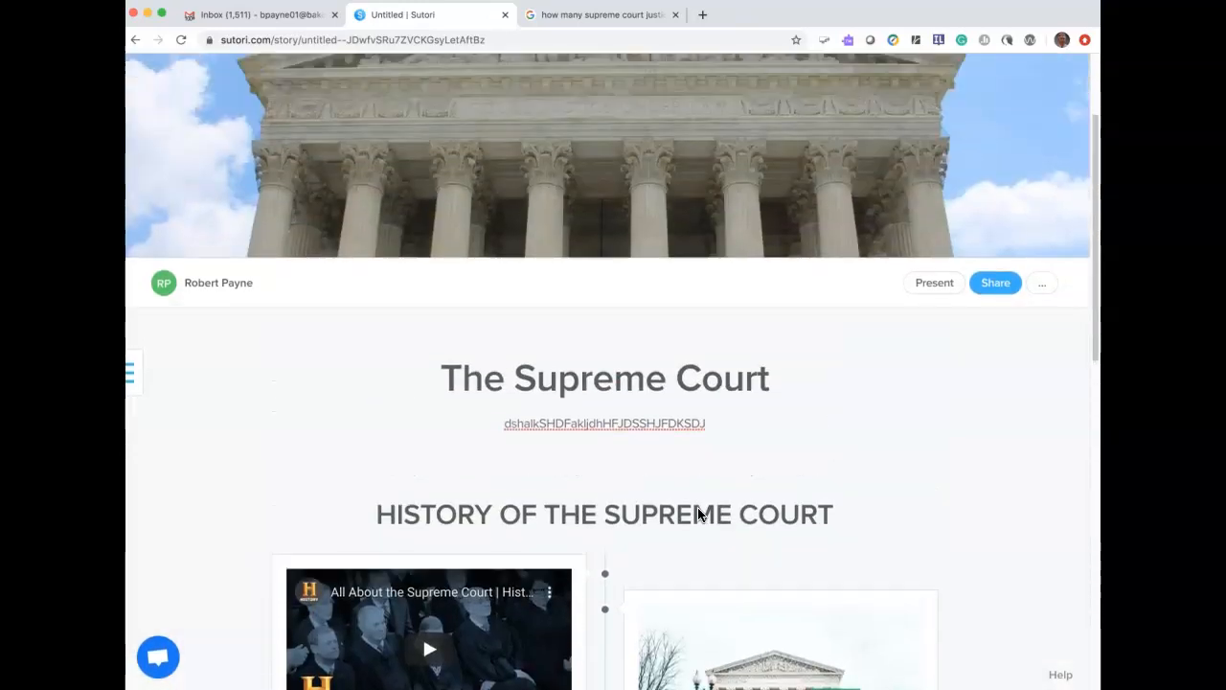
scroll(698, 514, down, 2)
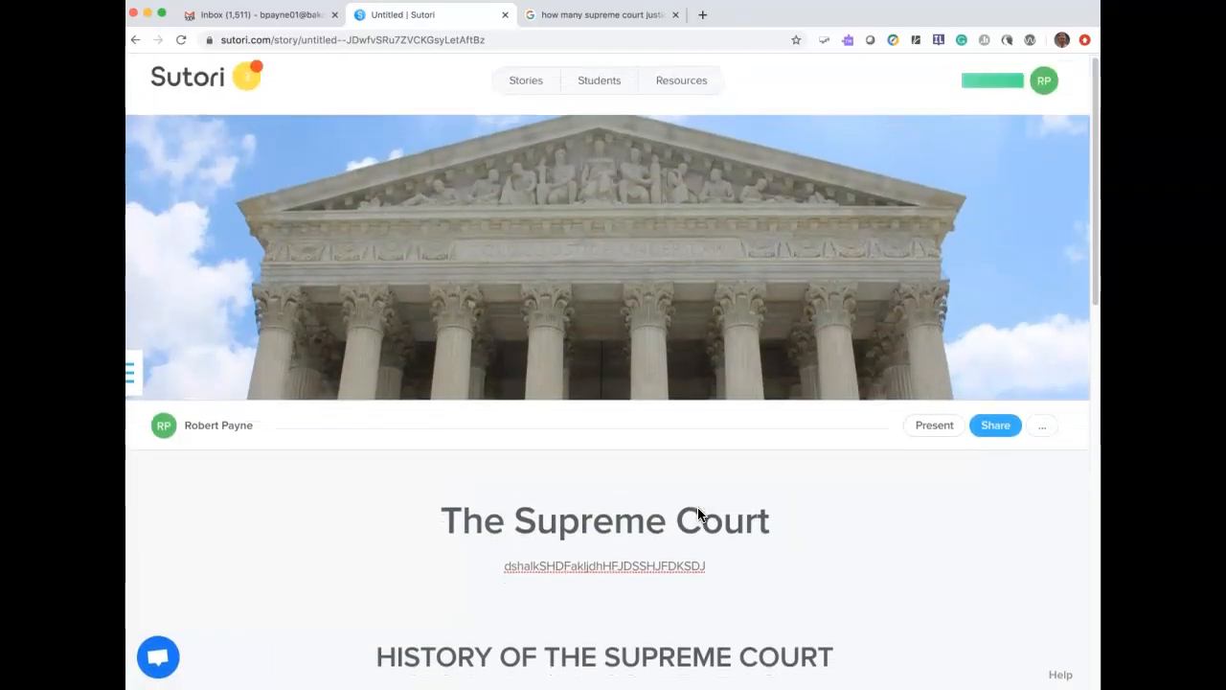
scroll(698, 514, down, 9)
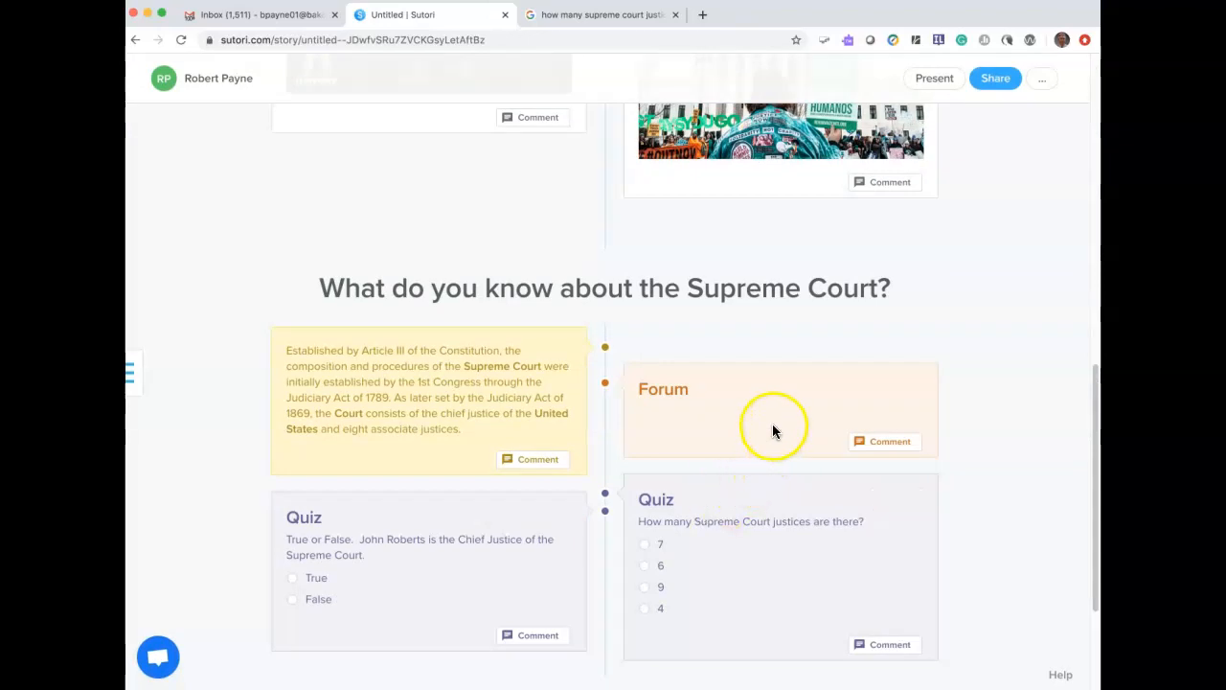
scroll(750, 561, down, 2)
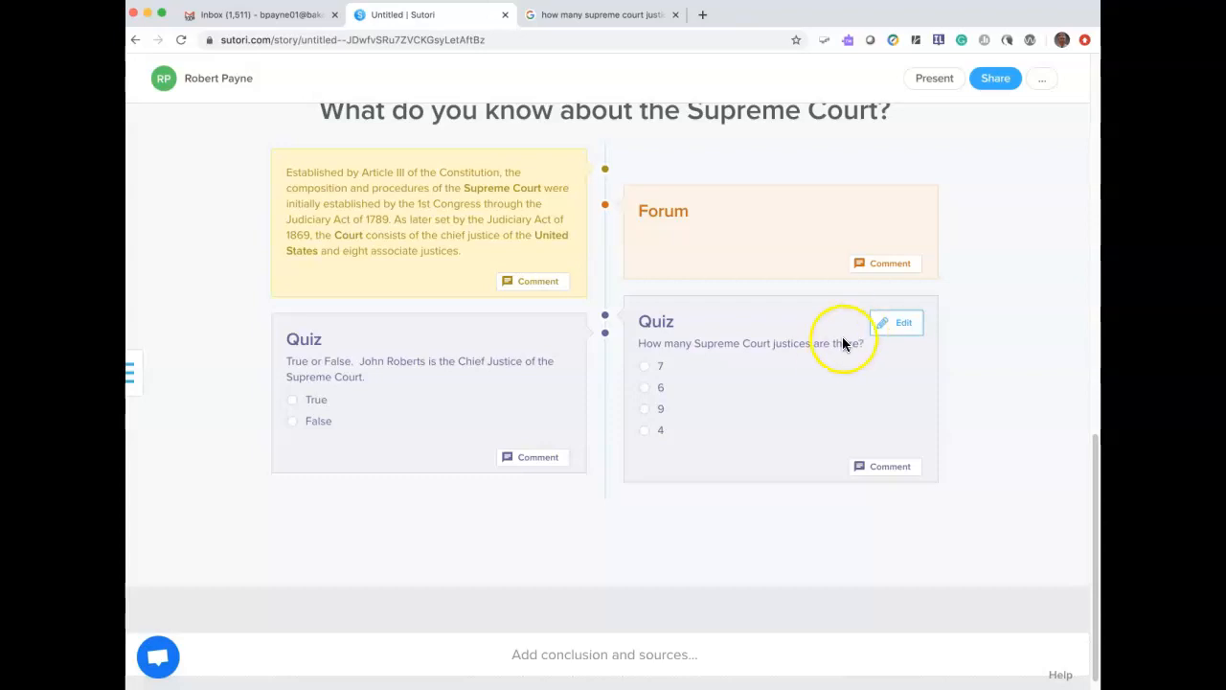
scroll(801, 356, up, 5)
scroll(801, 357, up, 5)
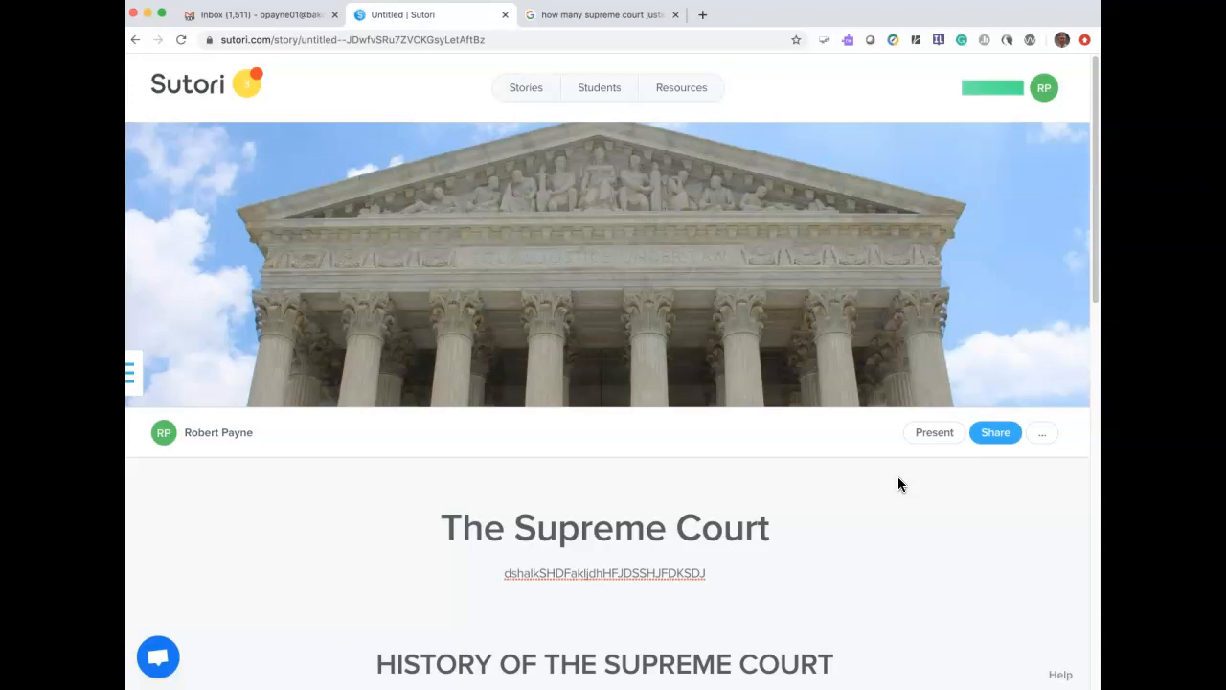
click(931, 435)
click(1043, 433)
click(903, 518)
Copy the story's "Can view" link from the sharing options, keeping the Secret visibility, and close the sharing dialog
click(997, 434)
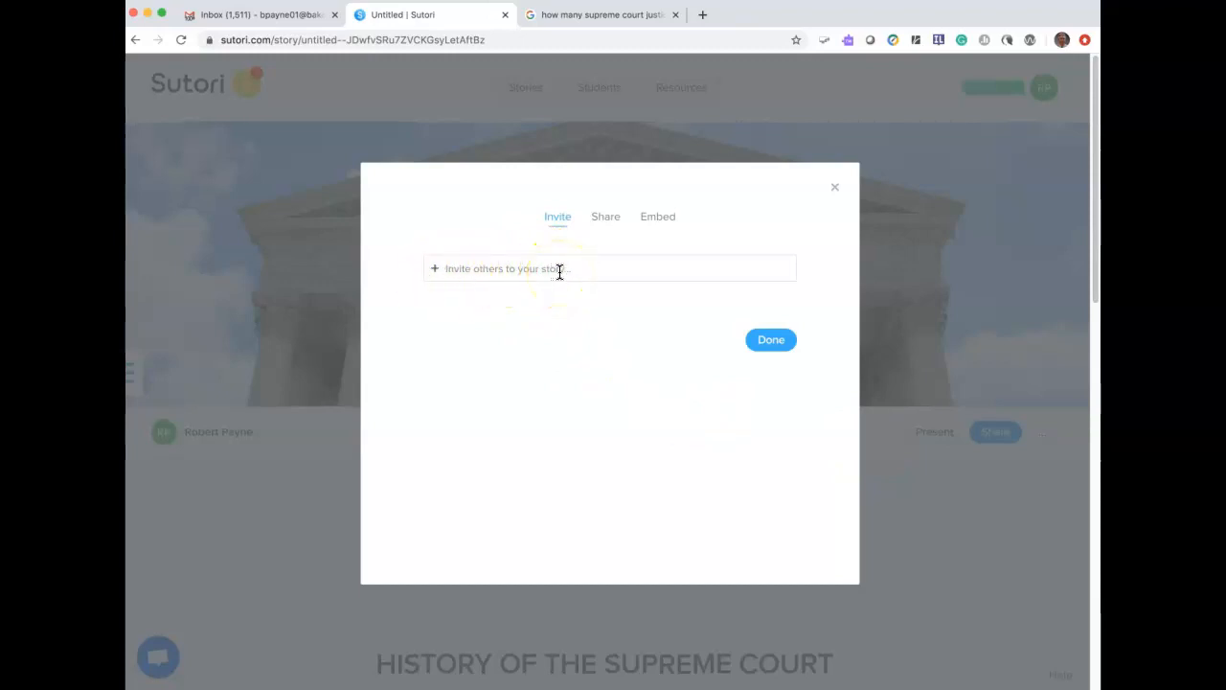
click(604, 222)
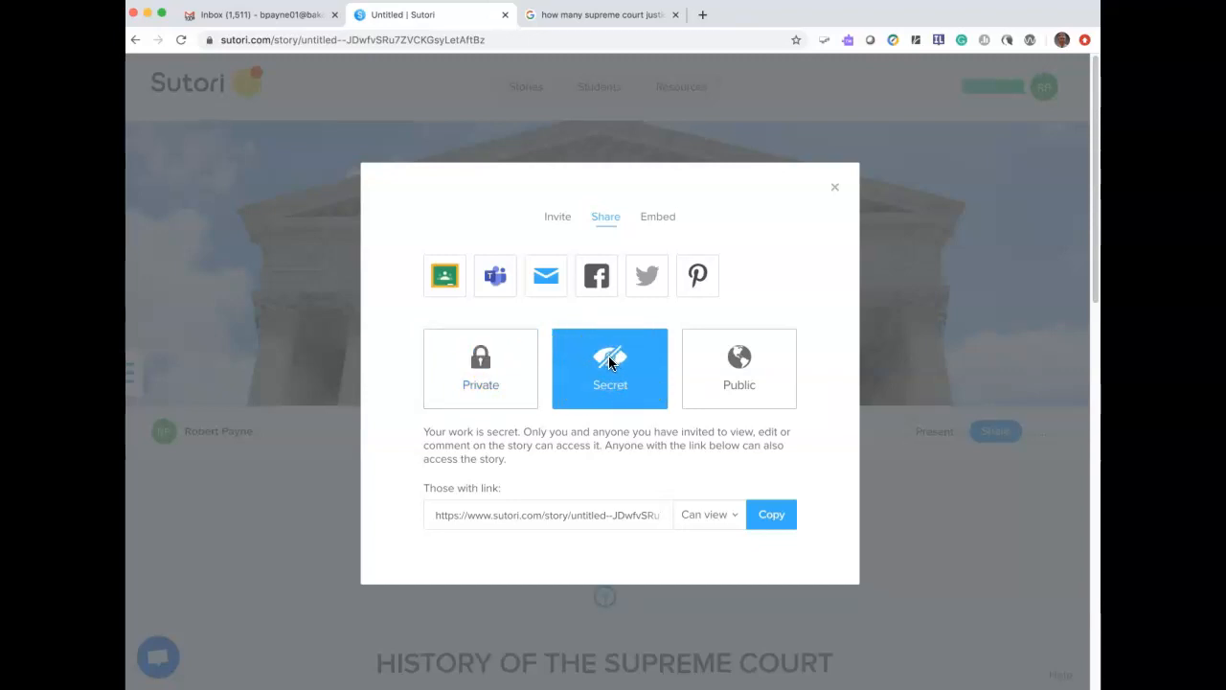
scroll(609, 355, down, 1)
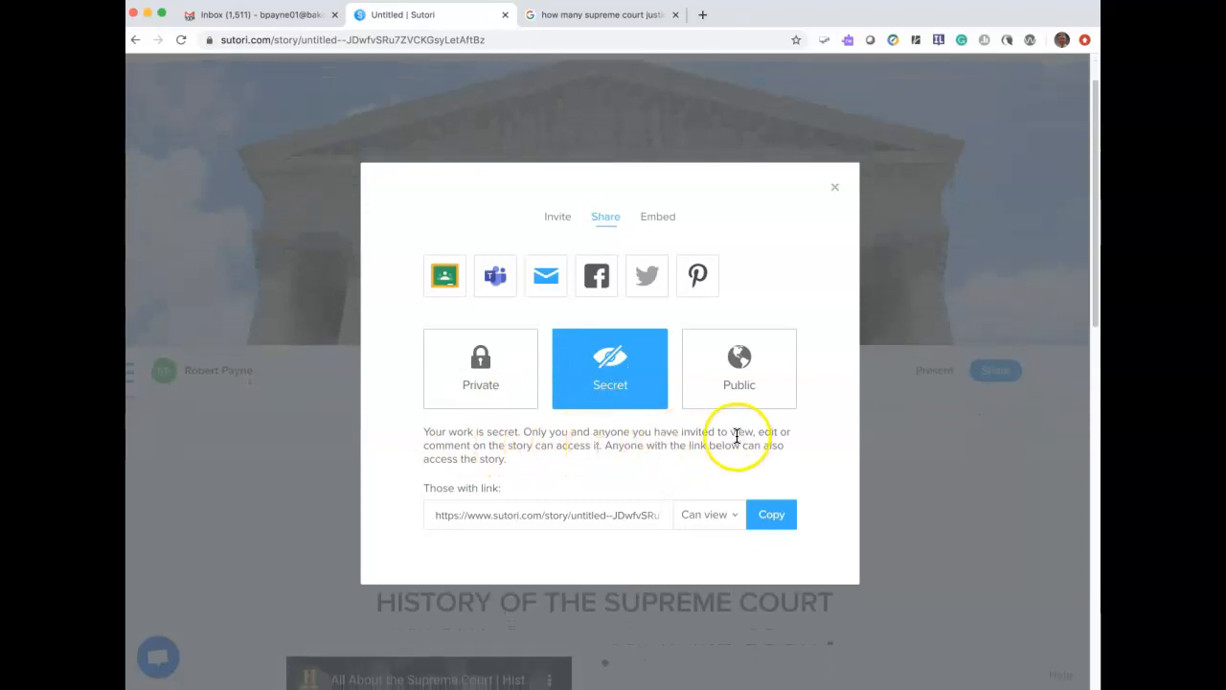
click(630, 521)
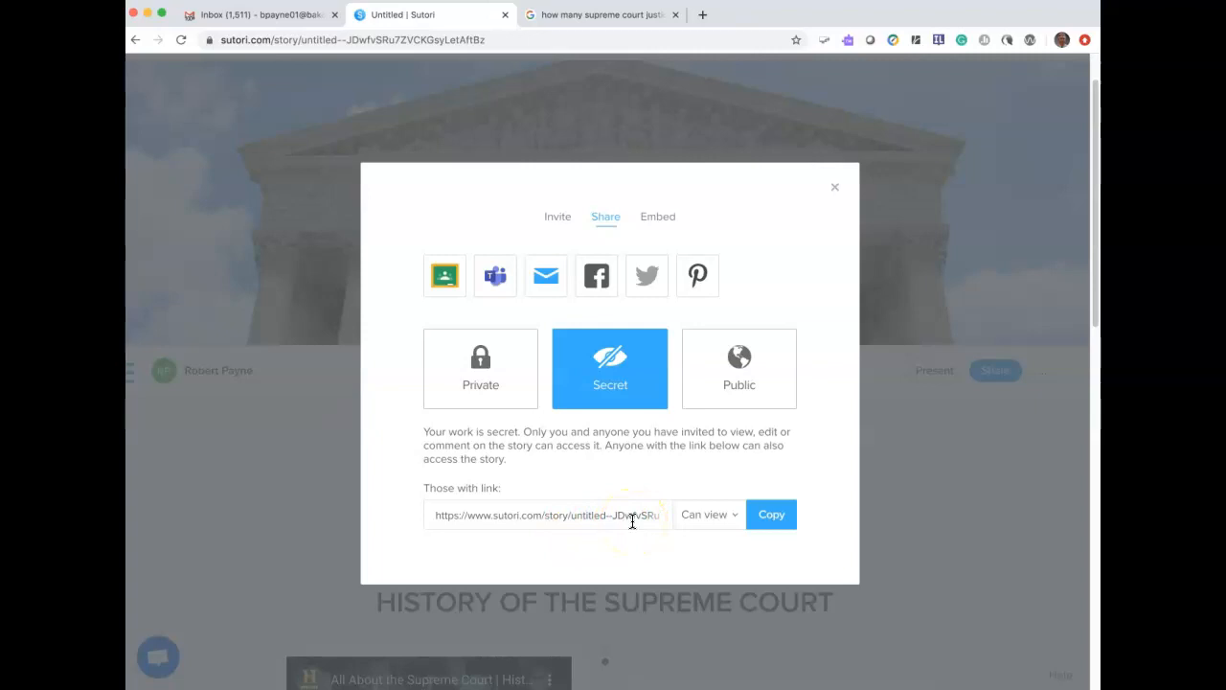
click(645, 517)
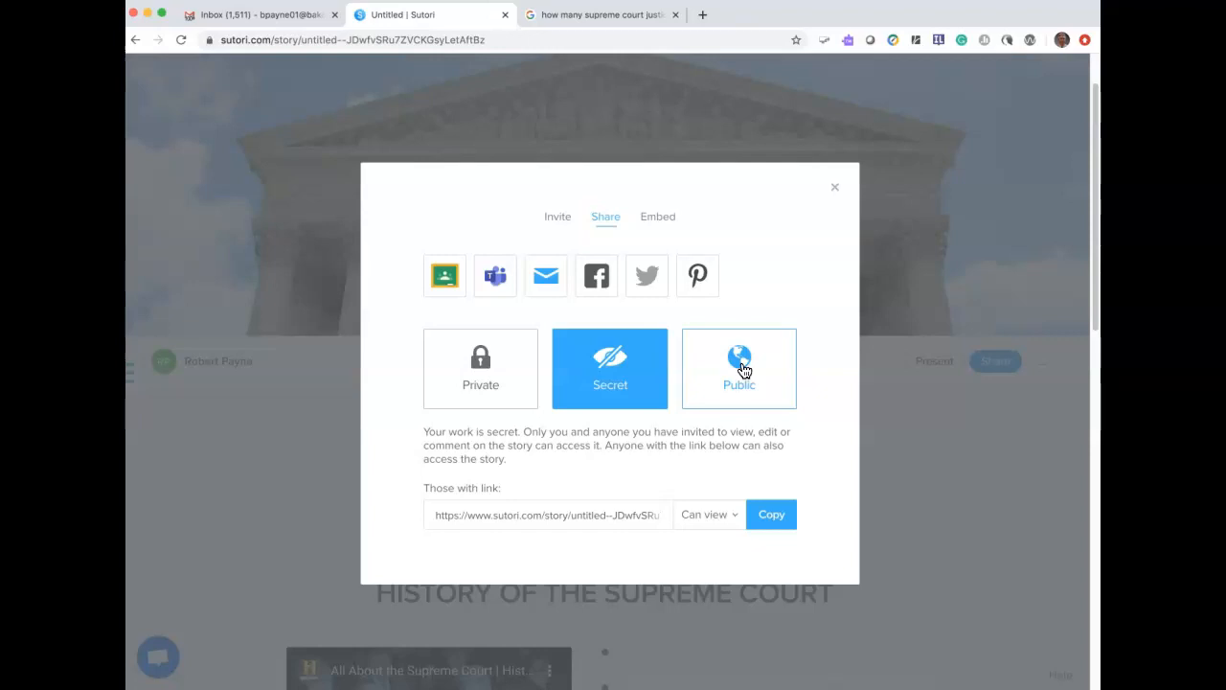
click(772, 522)
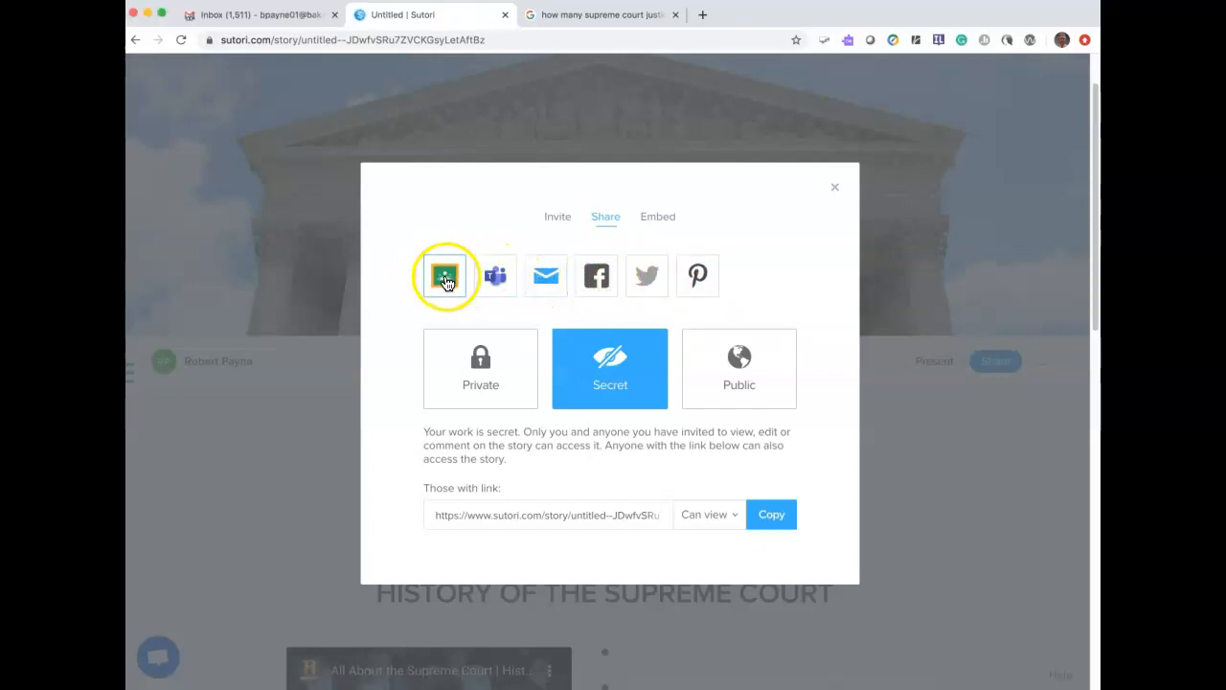
click(835, 187)
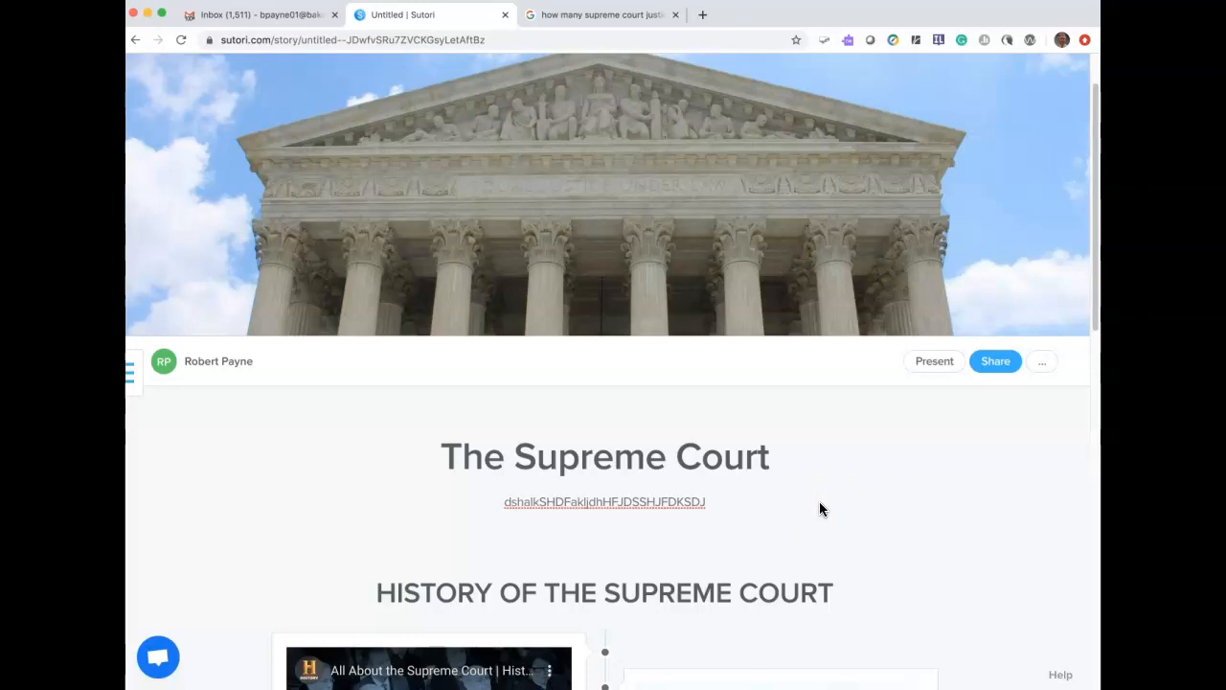
scroll(819, 507, down, 3)
scroll(819, 509, down, 4)
scroll(820, 509, up, 8)
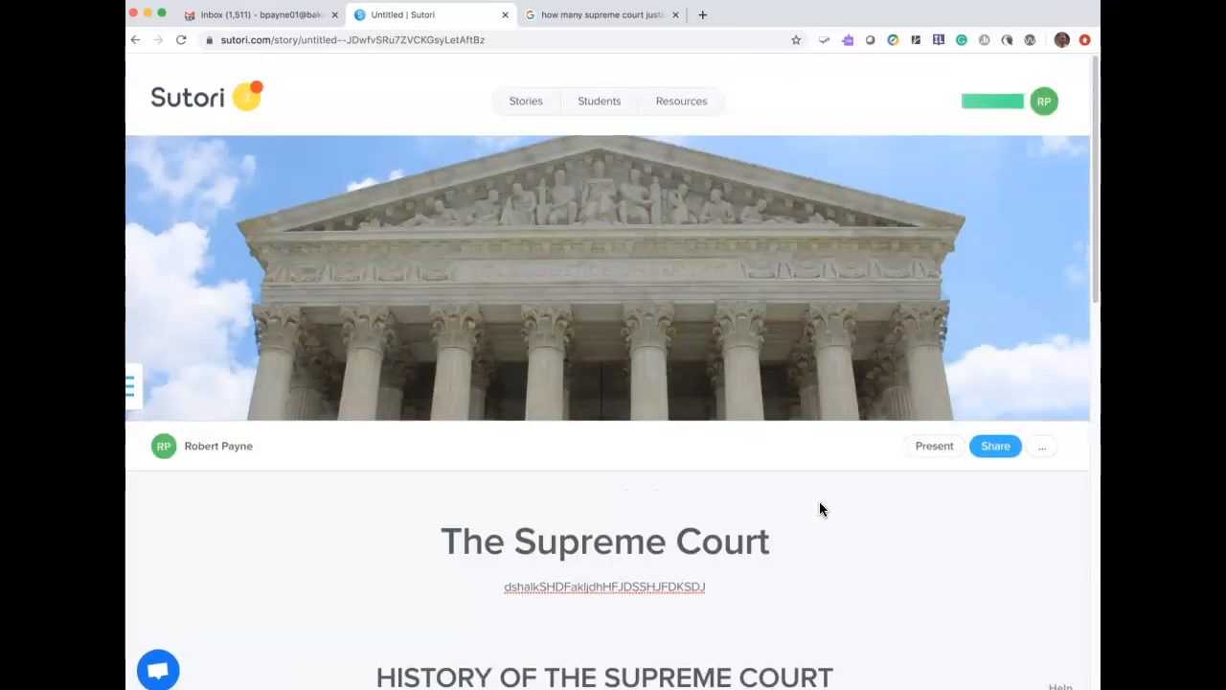
scroll(819, 509, down, 1)
scroll(819, 509, down, 1)
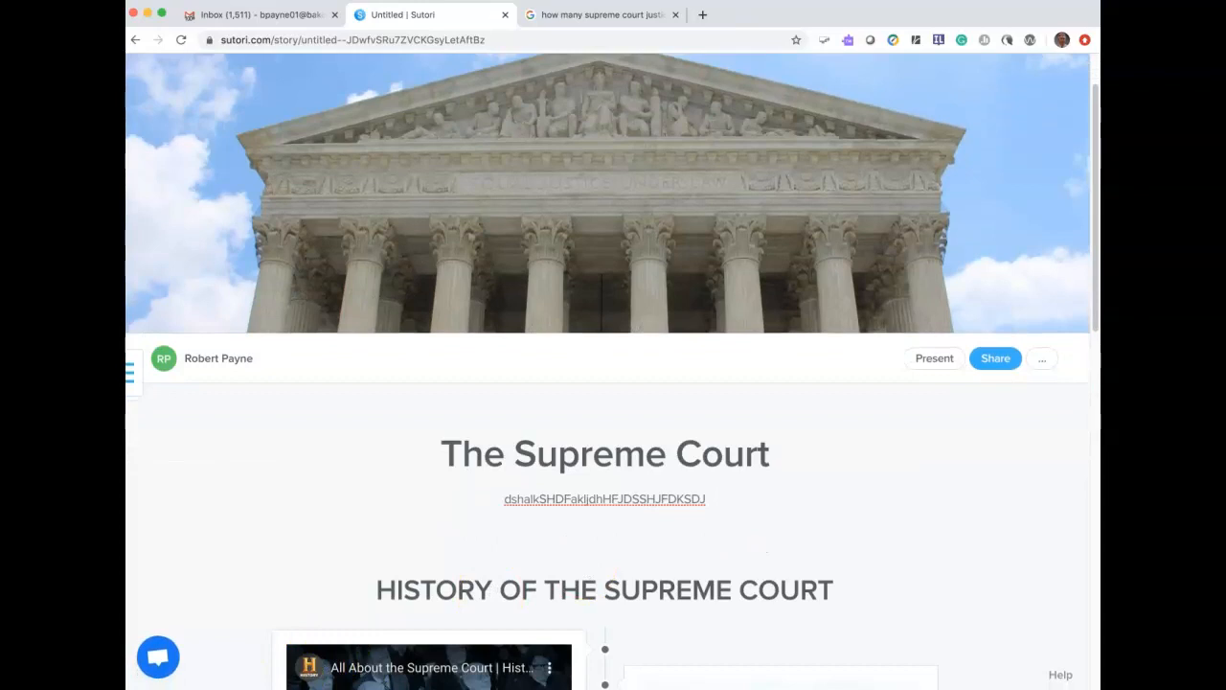